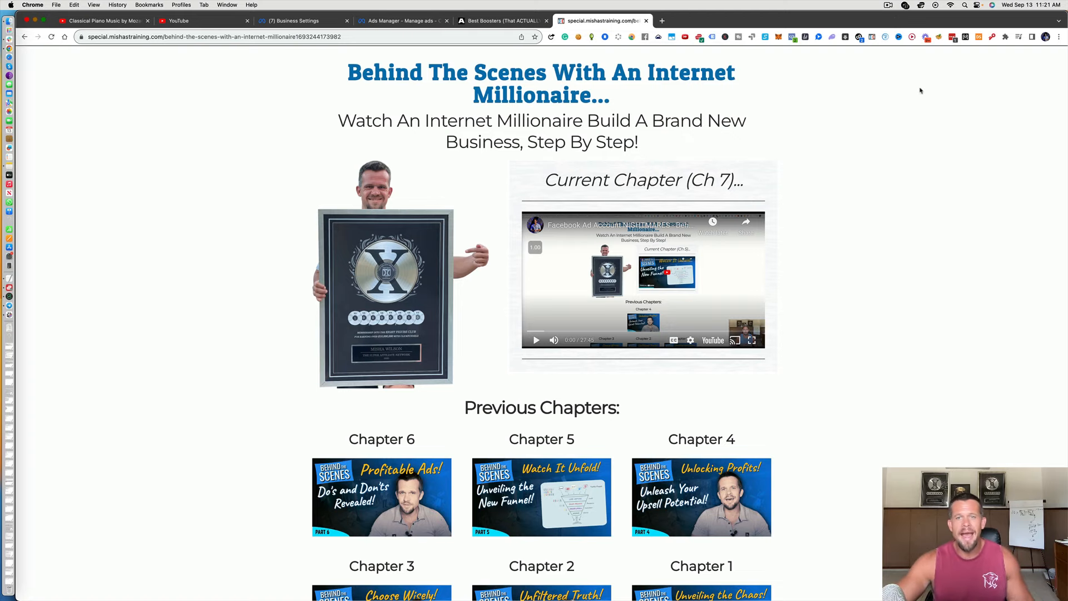
Look over the current chapter and the previous chapters listed on the behind-the-scenes training page.
scroll(922, 137, down, 3)
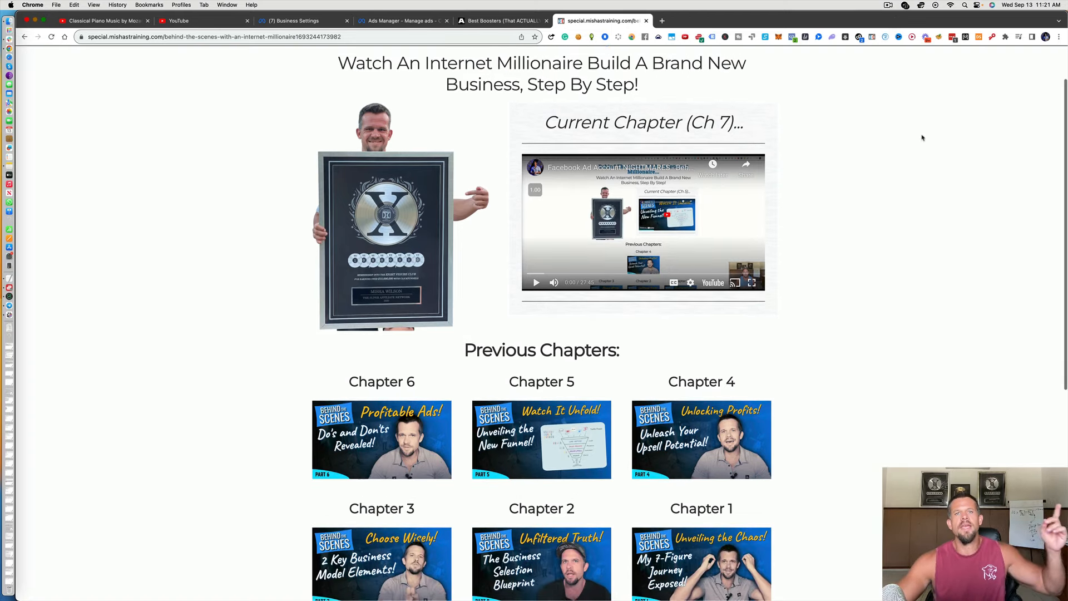
scroll(922, 137, down, 1)
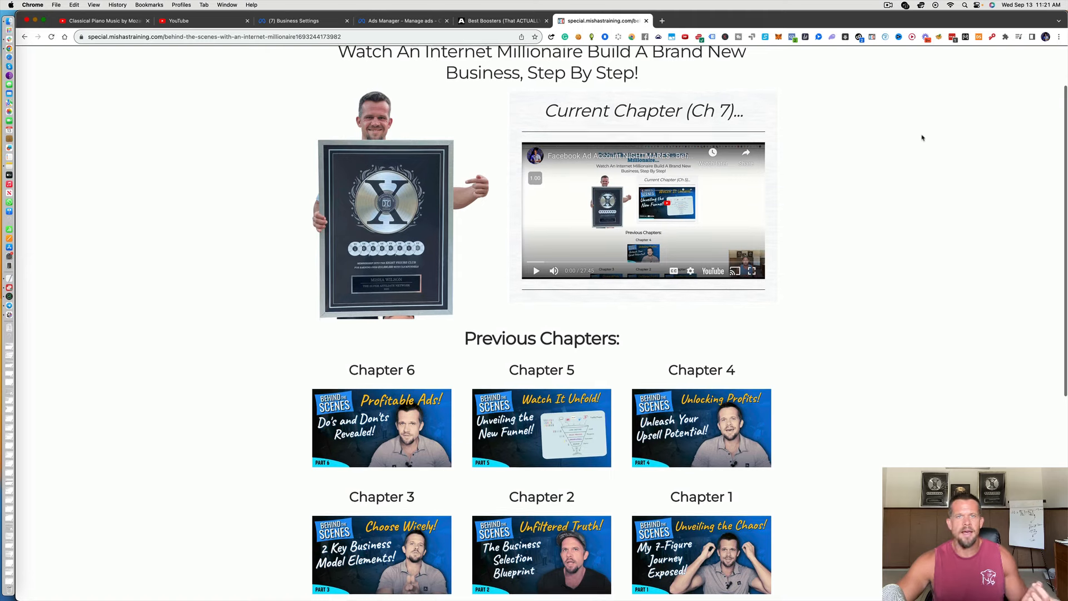
scroll(922, 137, down, 1)
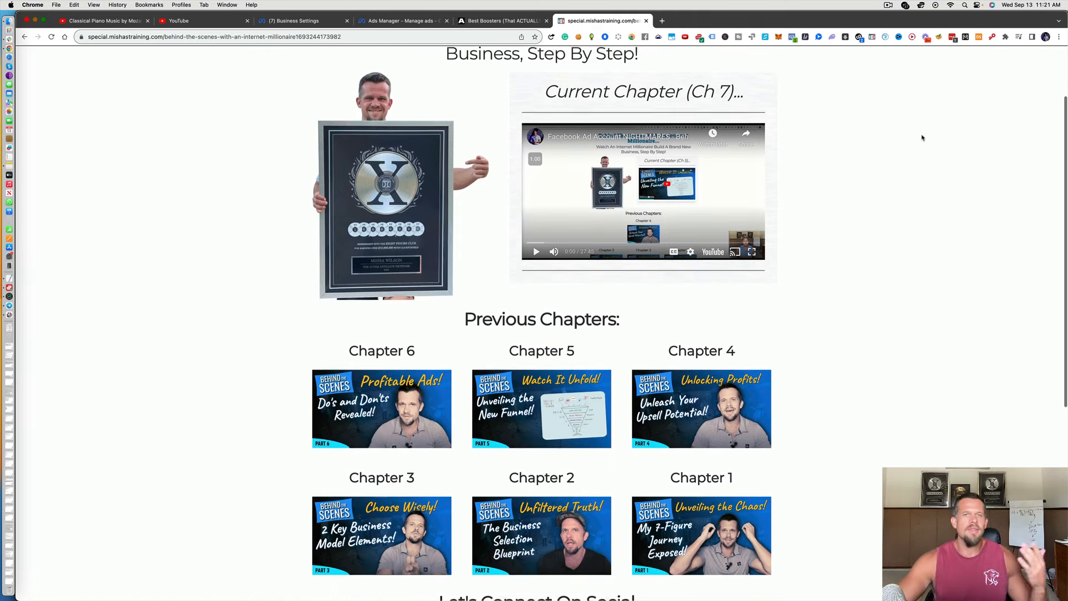
scroll(922, 137, down, 1)
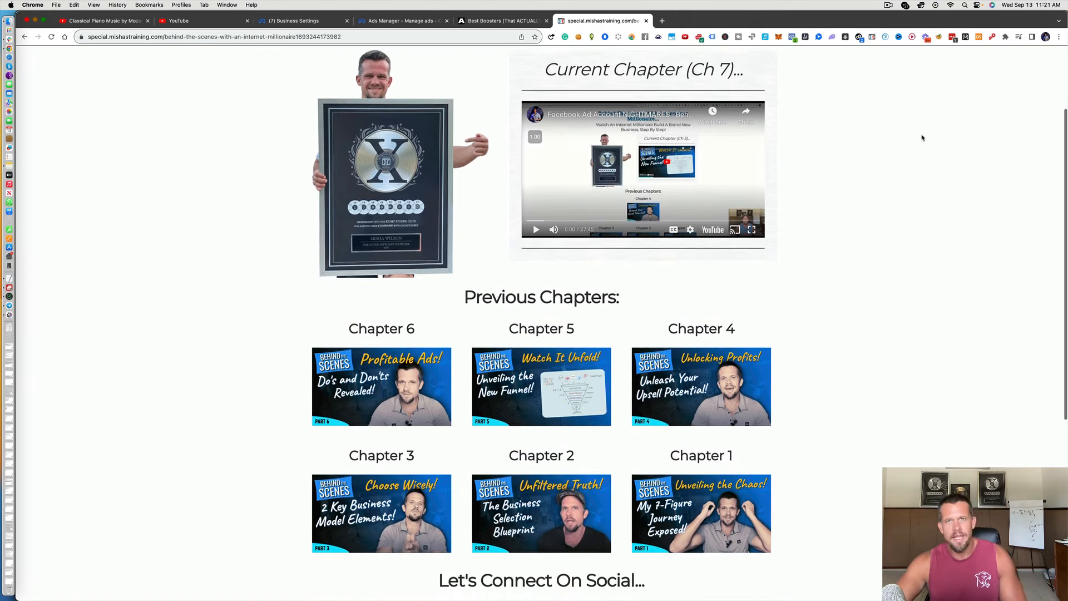
scroll(922, 138, up, 2)
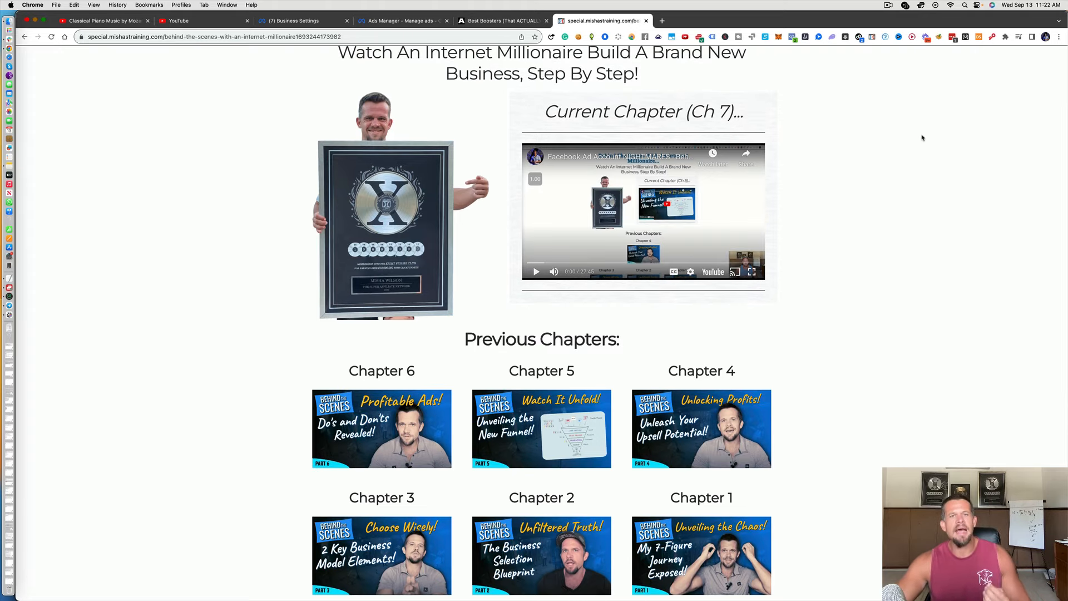
scroll(922, 137, up, 3)
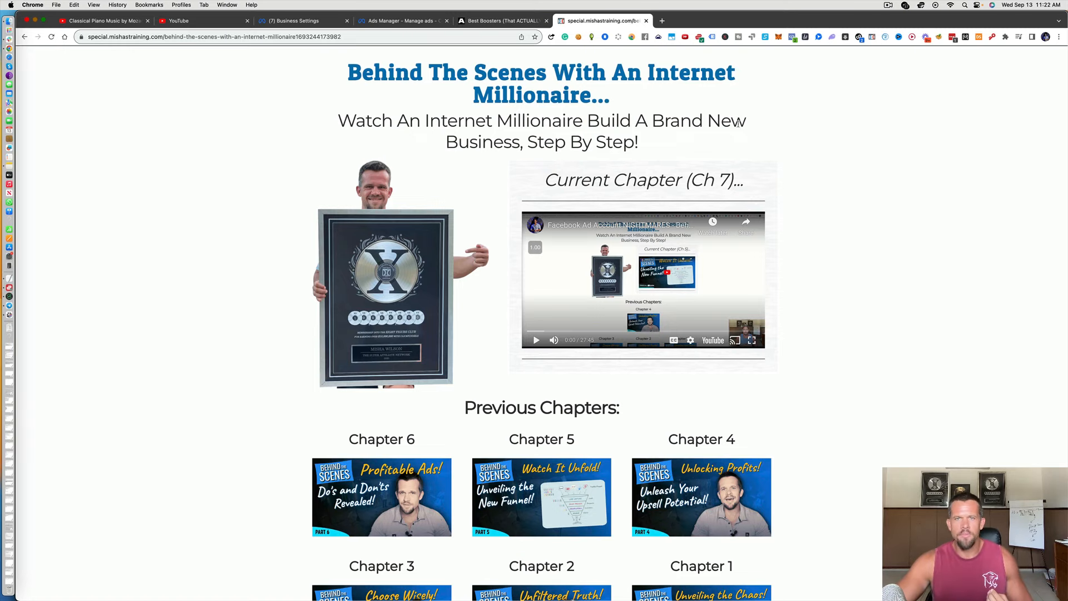
Open the Best Boosters article and read through its introduction, benefits, ingredient advice and top 3 choices.
click(518, 22)
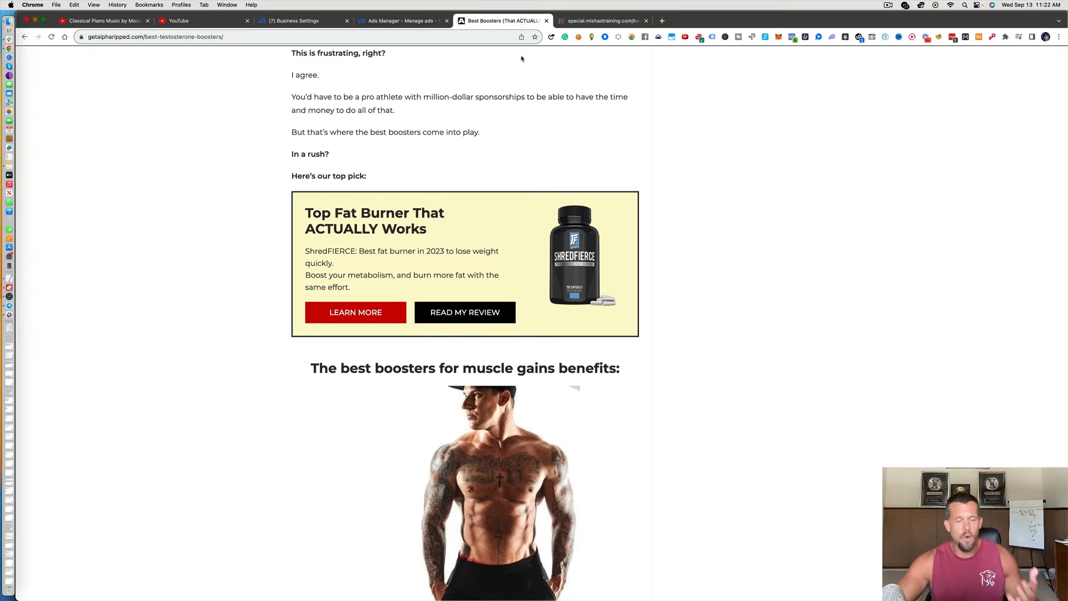
scroll(521, 58, up, 15)
scroll(524, 102, down, 8)
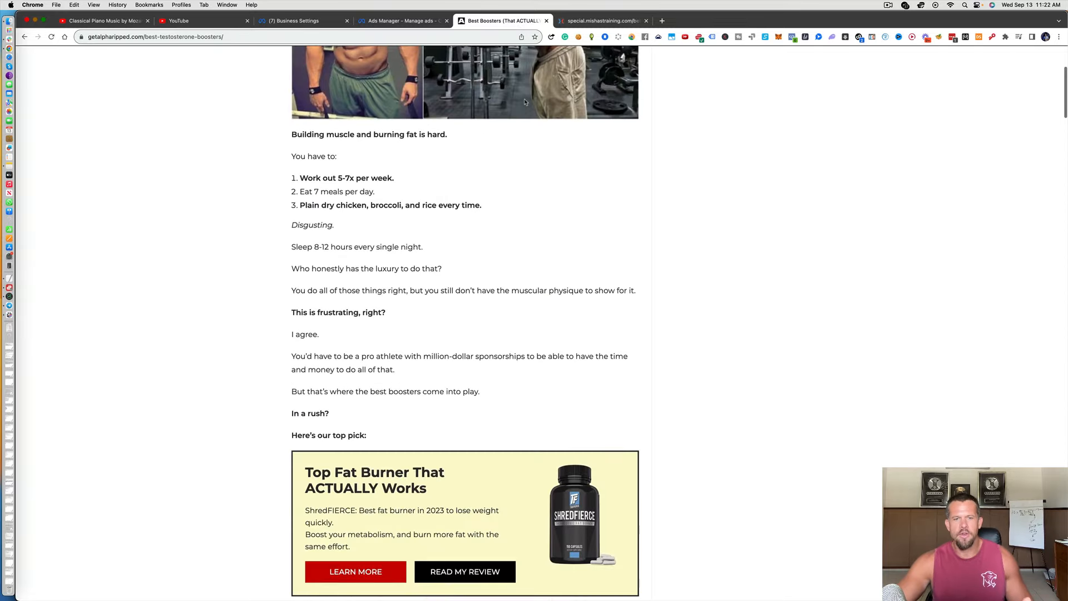
scroll(525, 102, down, 10)
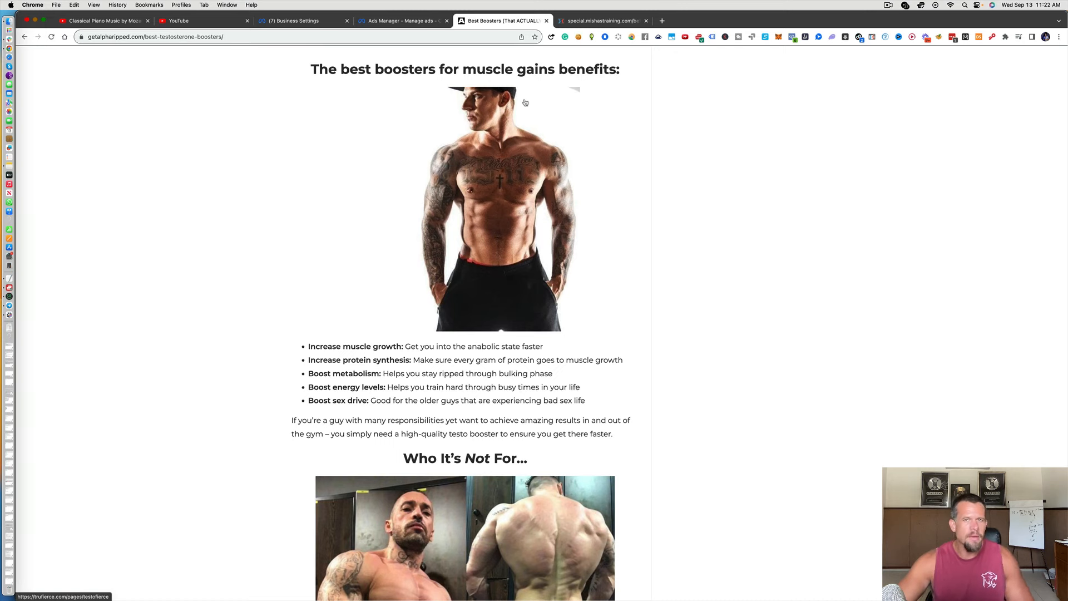
scroll(525, 102, down, 1)
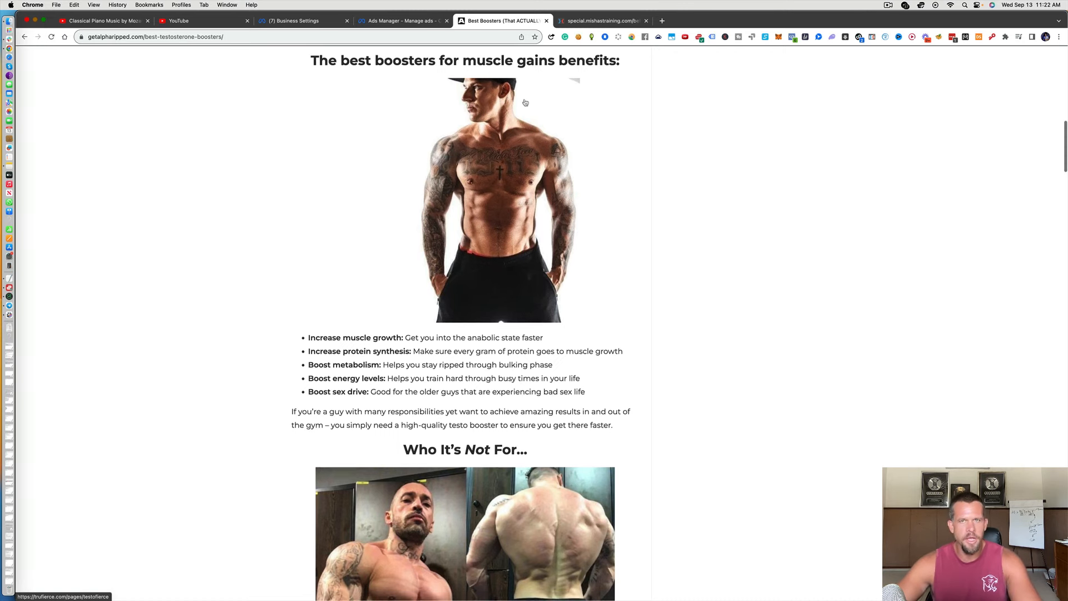
scroll(500, 109, down, 2)
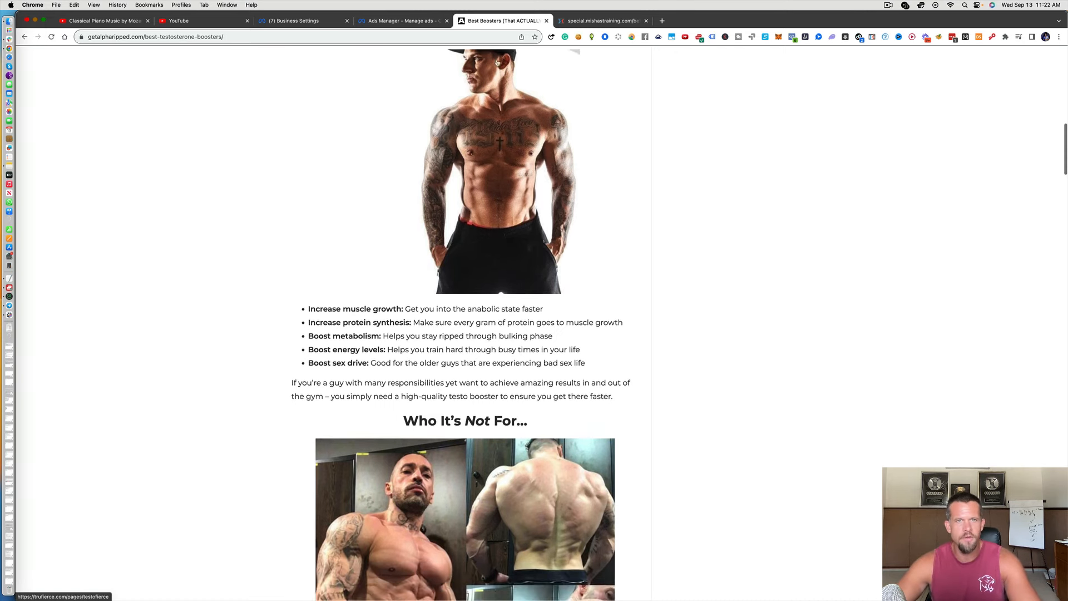
scroll(500, 109, down, 20)
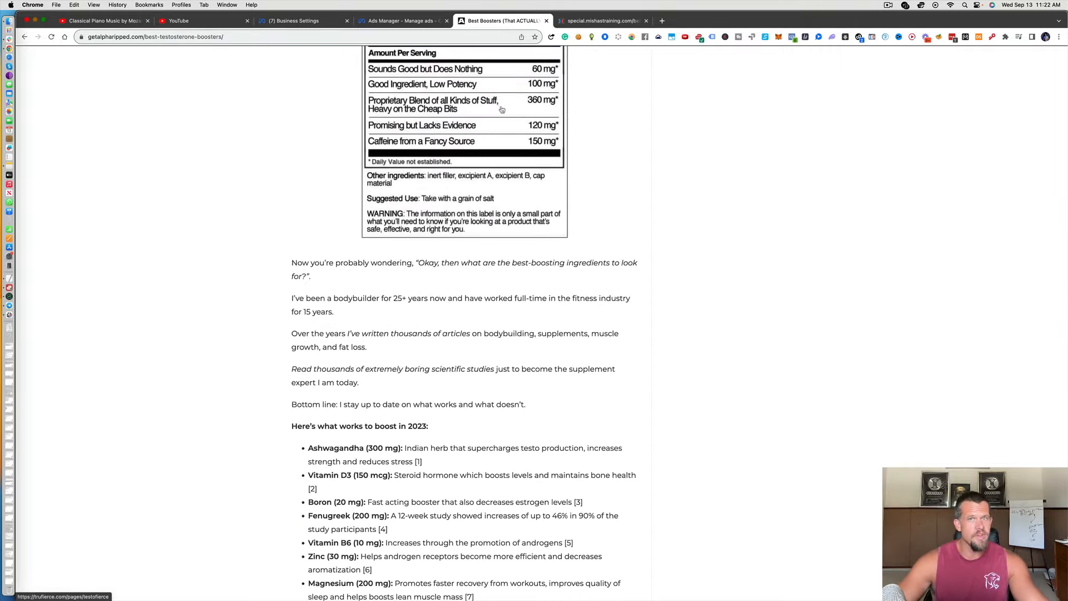
scroll(501, 110, down, 20)
scroll(501, 109, down, 20)
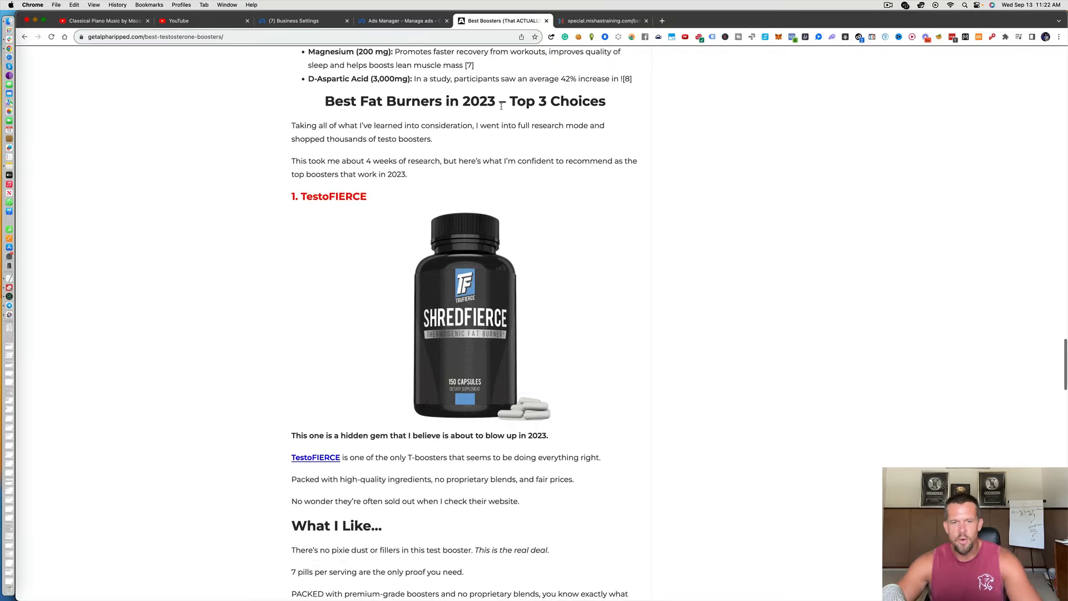
scroll(501, 110, down, 15)
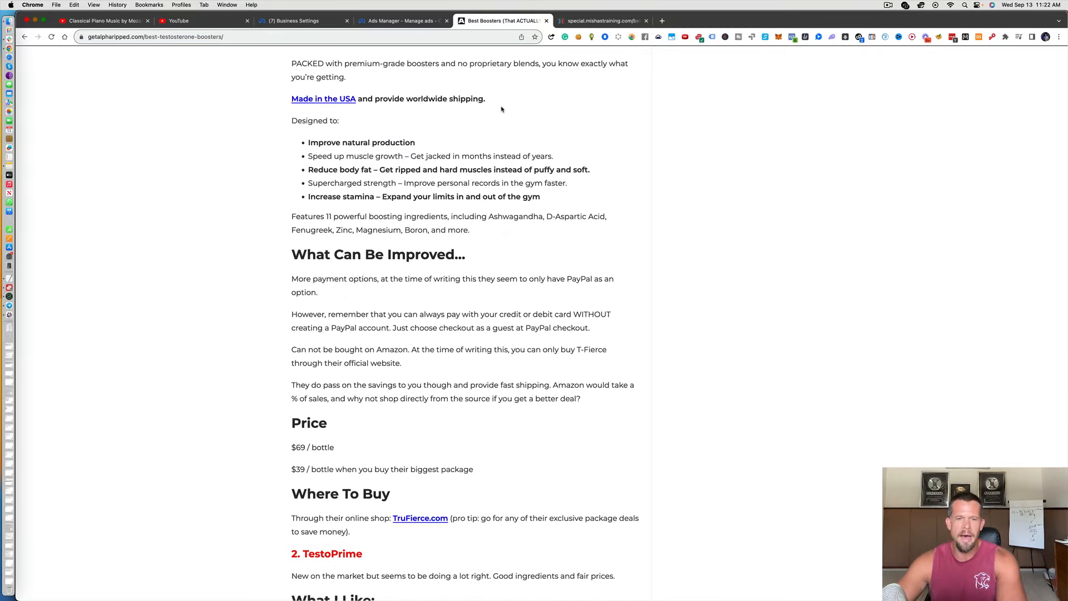
scroll(501, 109, down, 20)
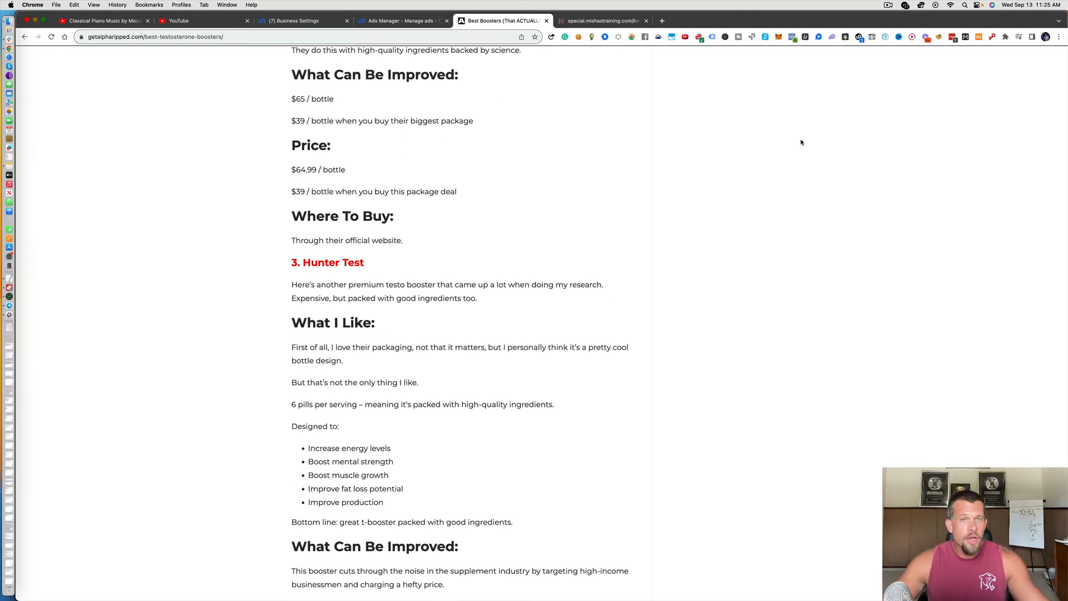
Examine the article's Hunter Test review, the summary and the frequently asked questions.
scroll(801, 142, down, 3)
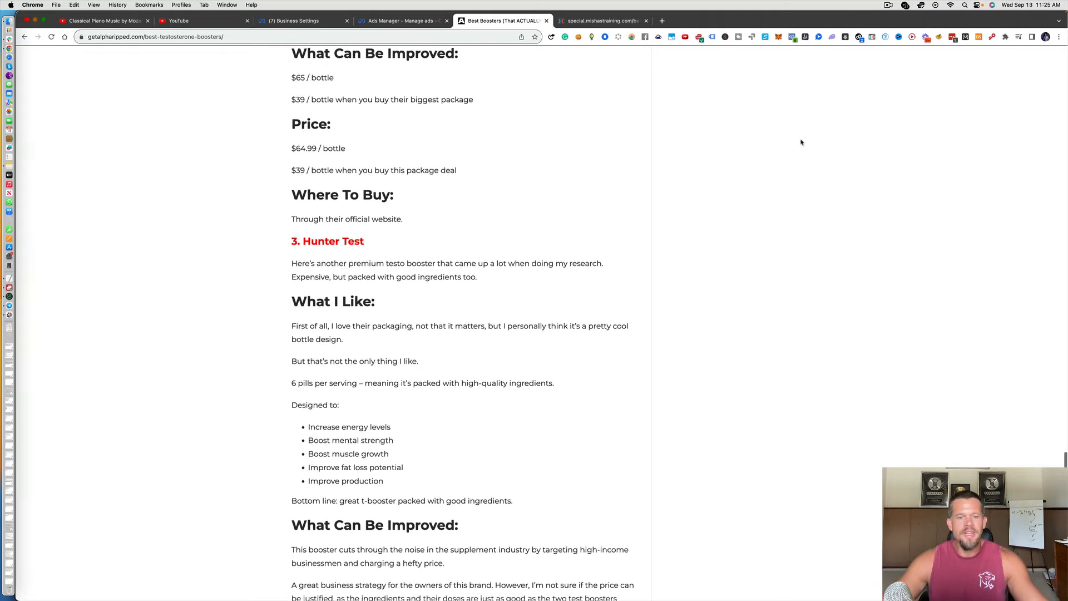
scroll(801, 143, down, 5)
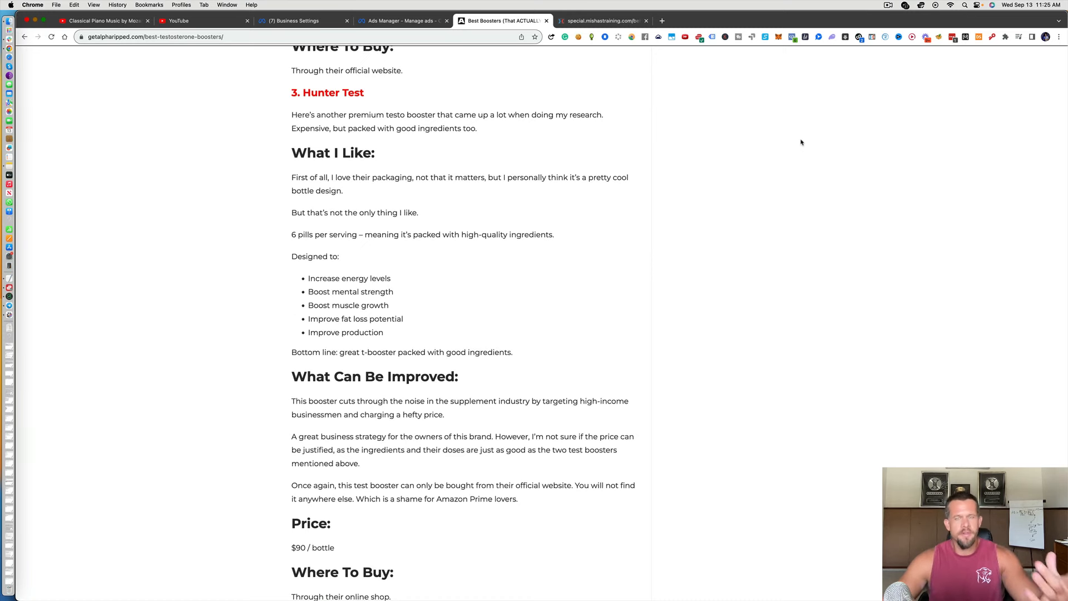
scroll(802, 142, down, 1)
scroll(801, 143, down, 1)
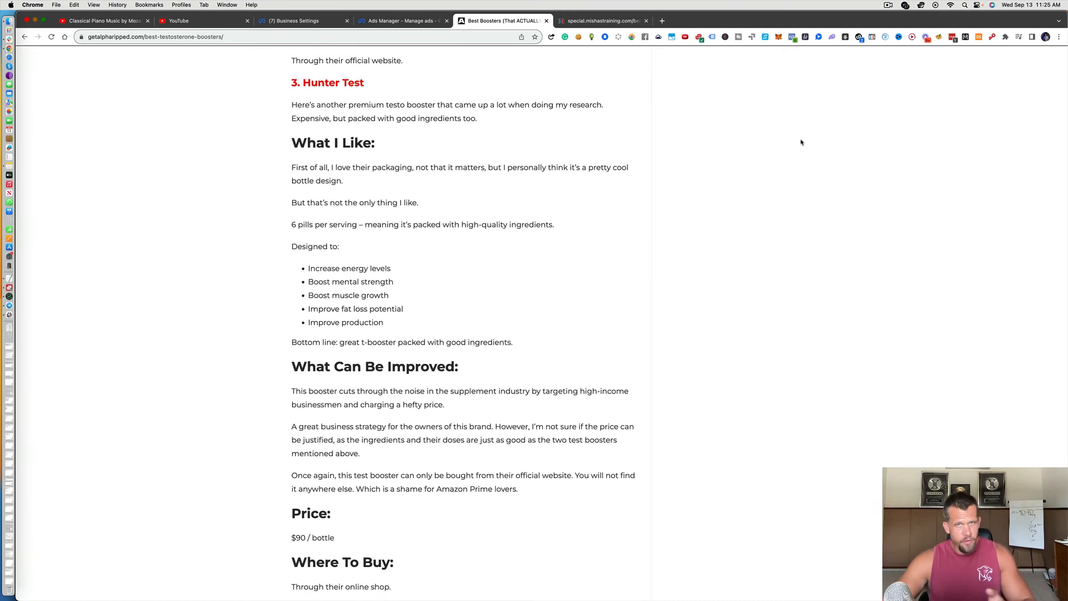
scroll(801, 142, down, 6)
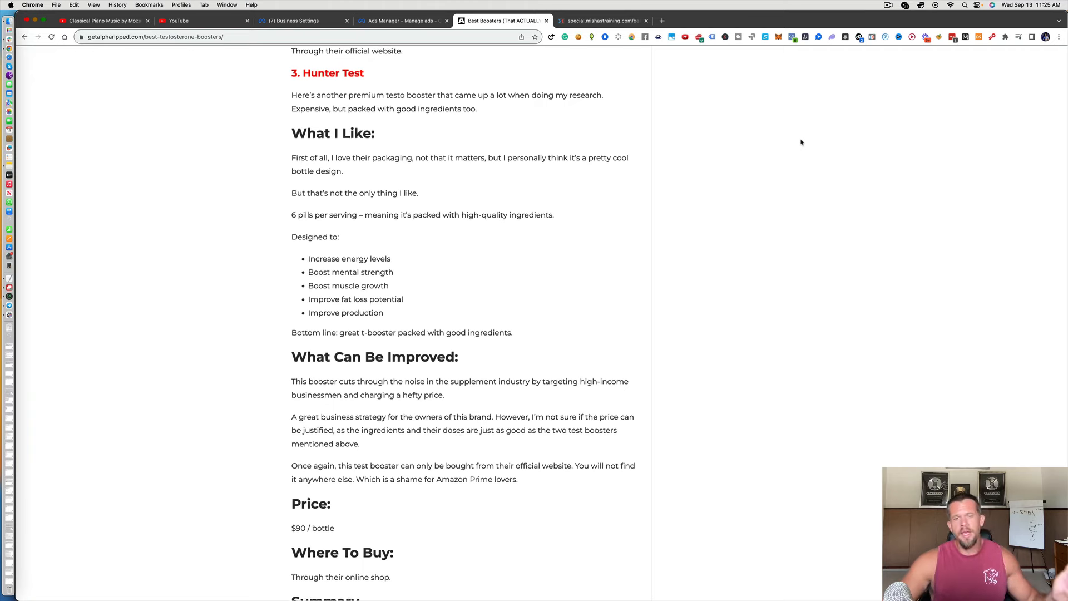
scroll(801, 142, down, 3)
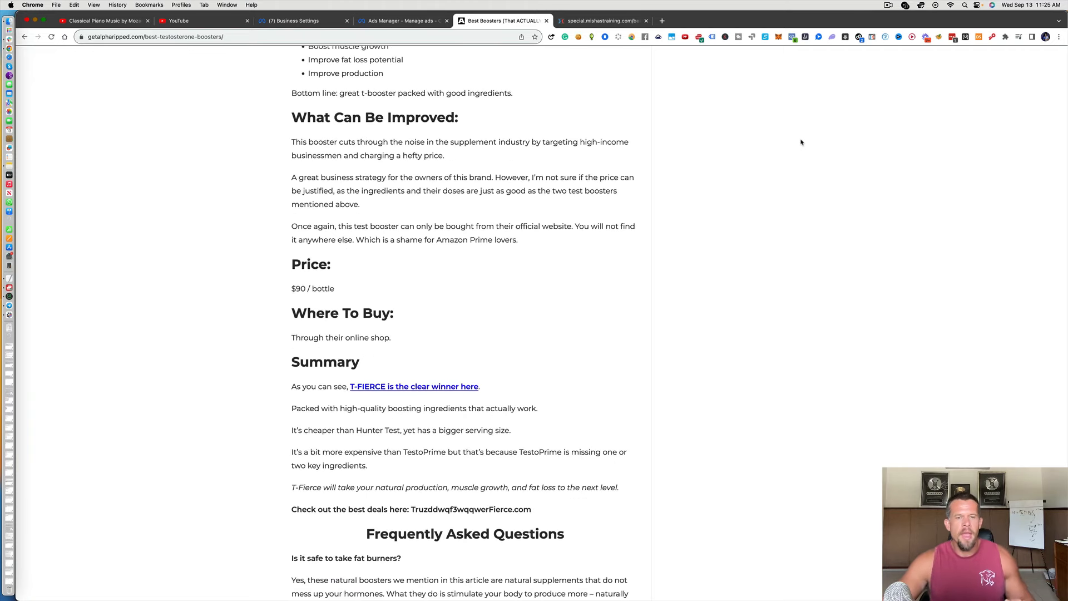
scroll(802, 142, down, 3)
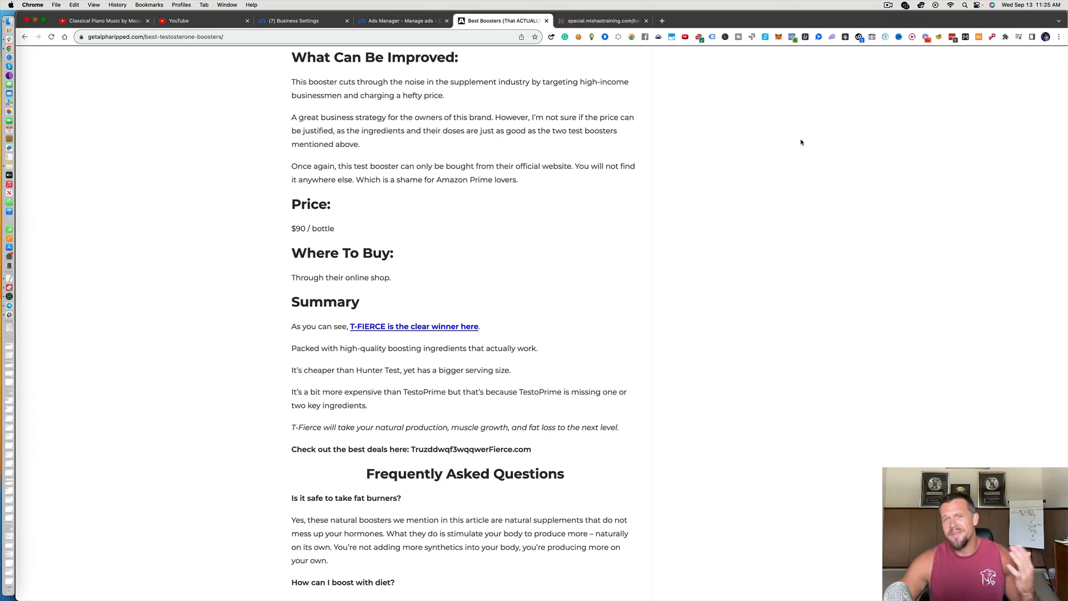
scroll(801, 143, down, 2)
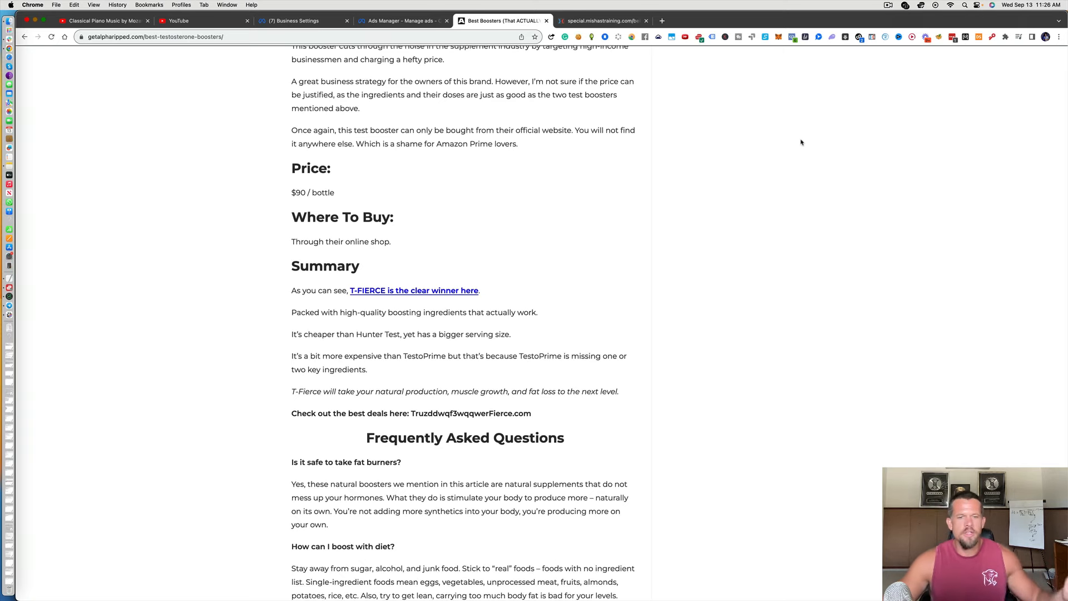
scroll(801, 142, down, 20)
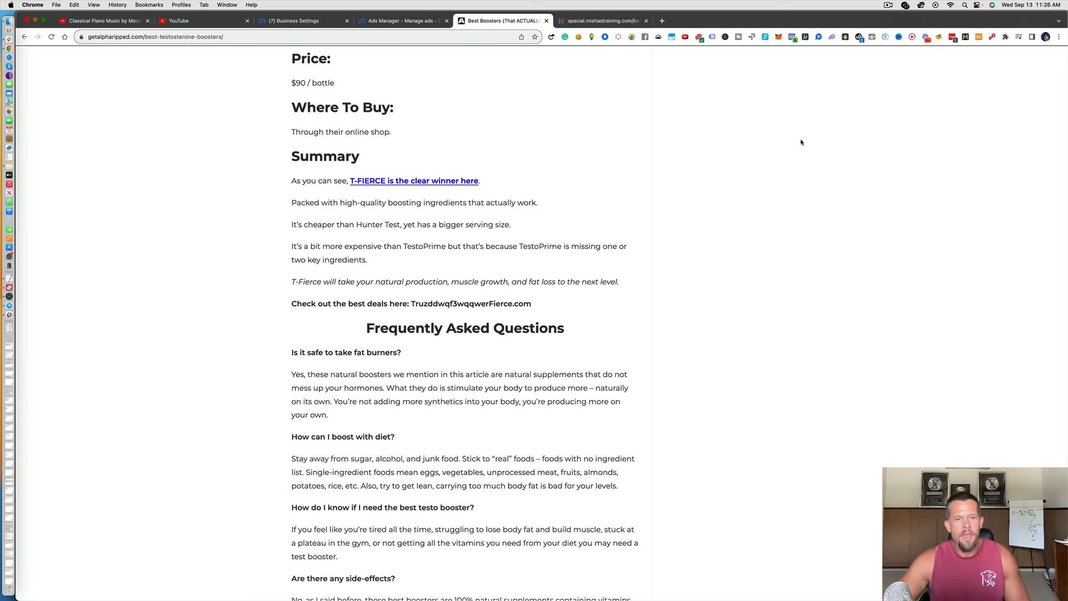
Return to the article's beginning and review the introduction and the Top Fat Burner recommendation box.
scroll(801, 142, up, 20)
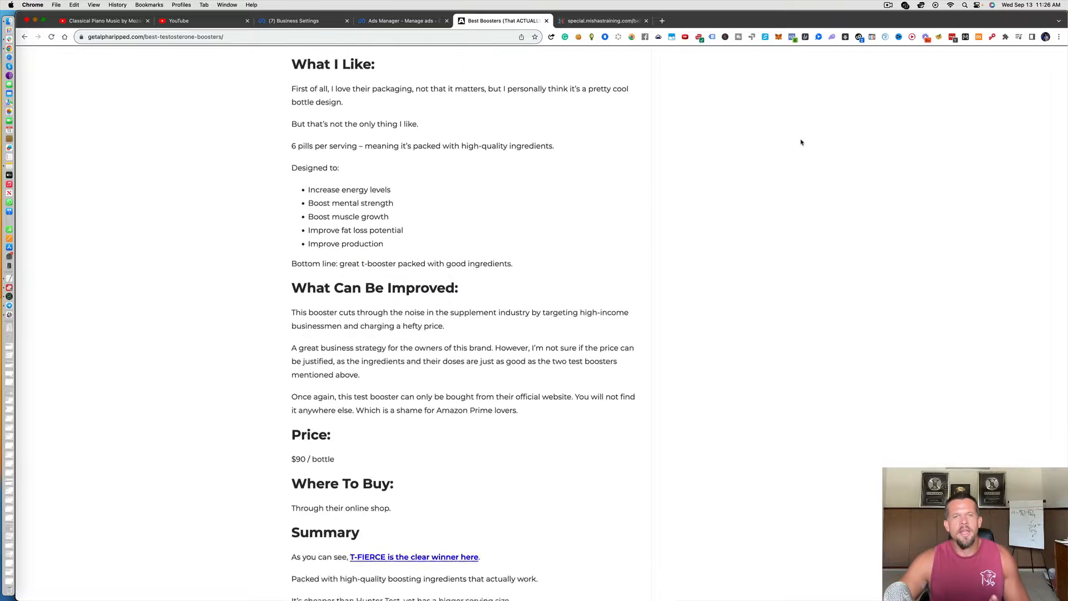
scroll(801, 142, up, 20)
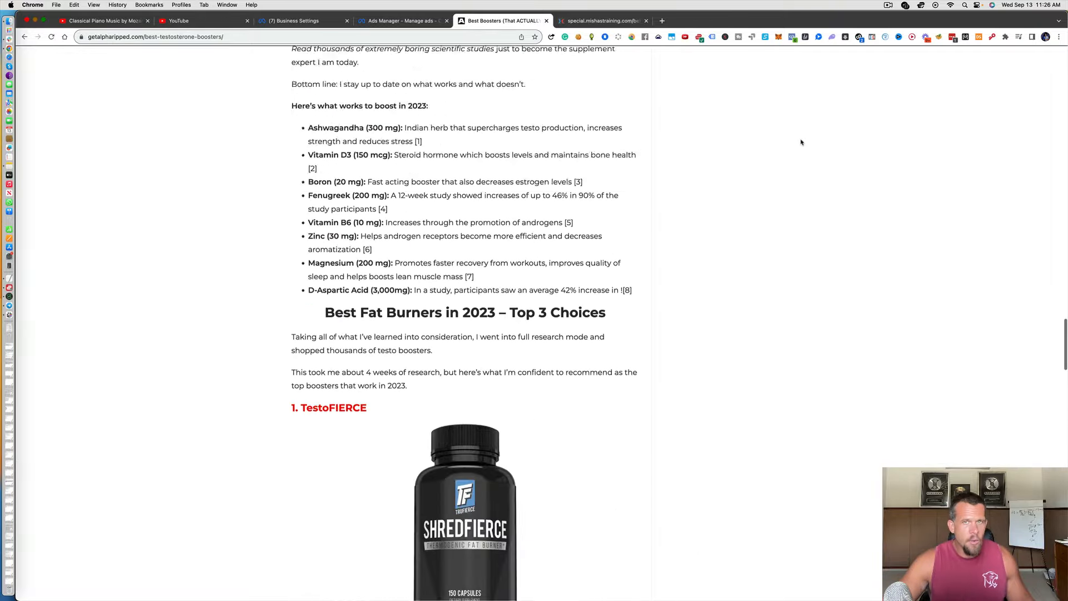
scroll(801, 143, up, 20)
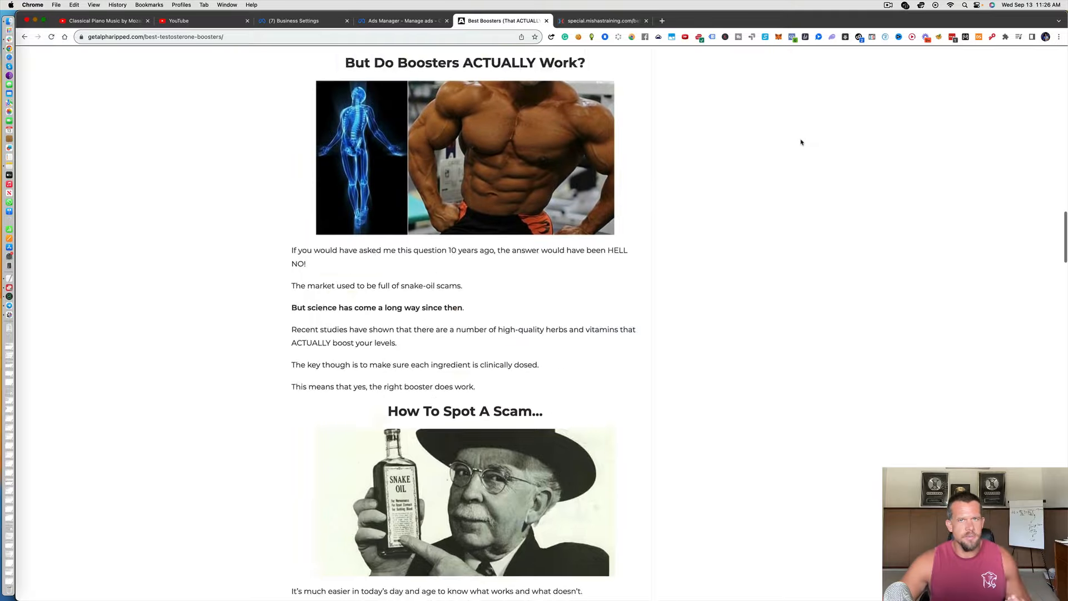
scroll(801, 143, up, 20)
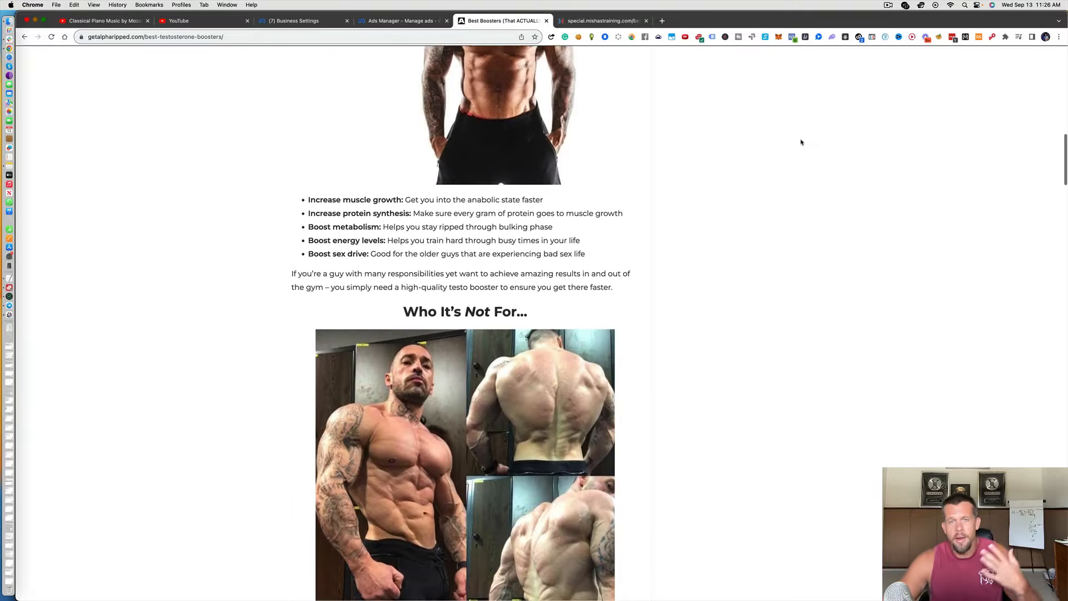
scroll(801, 142, up, 5)
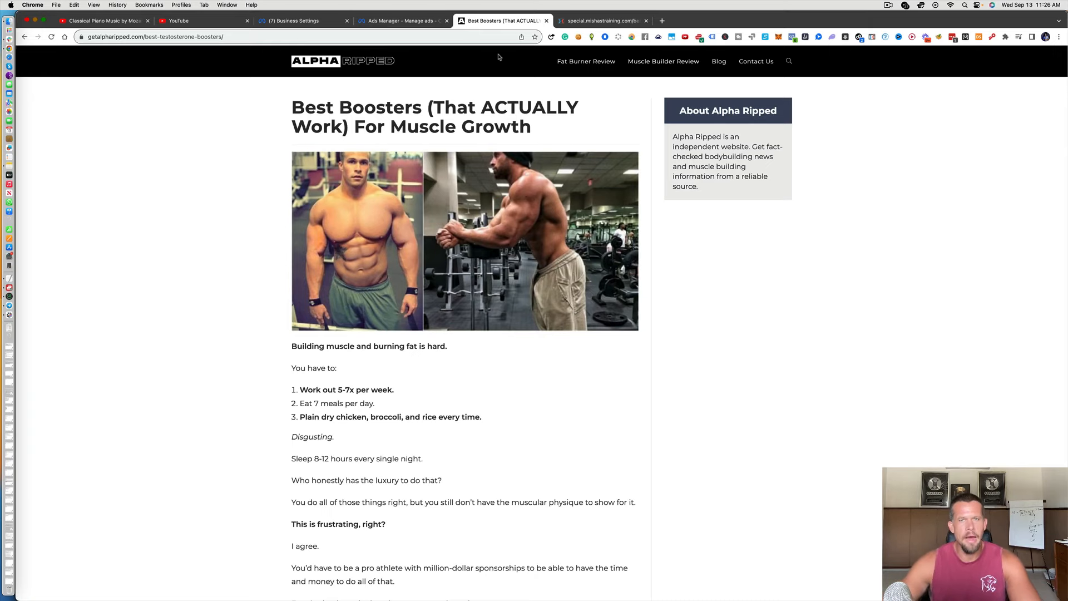
scroll(480, 103, down, 5)
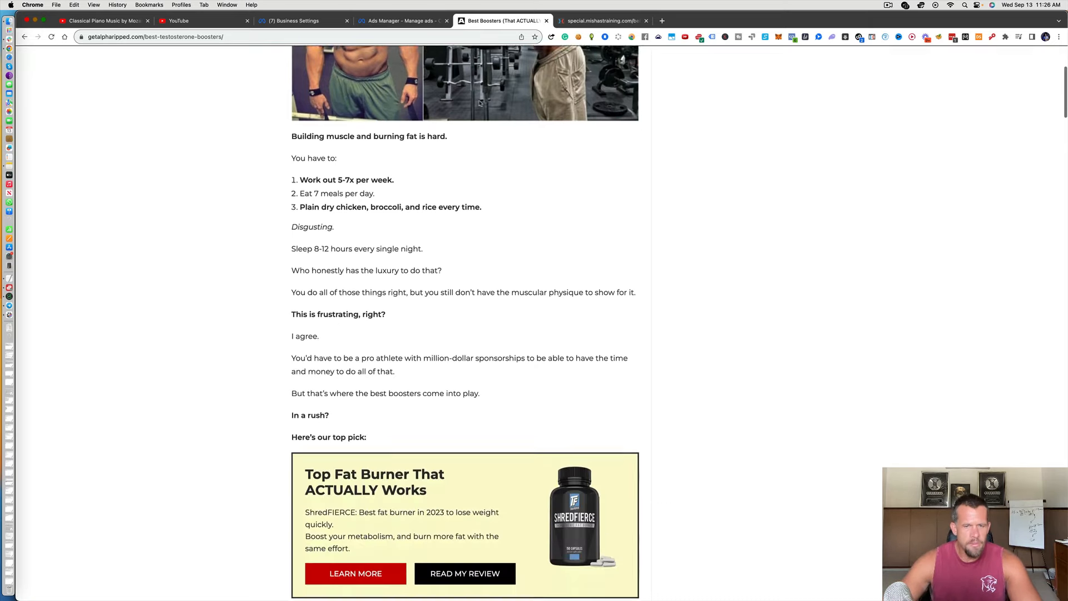
scroll(481, 103, down, 15)
scroll(480, 104, up, 10)
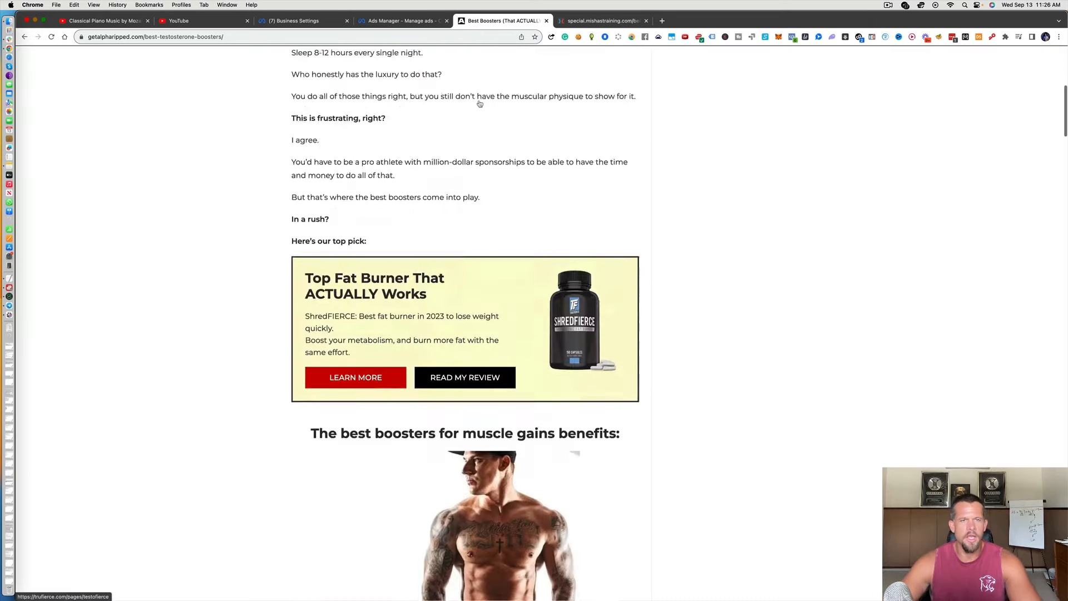
scroll(480, 103, up, 10)
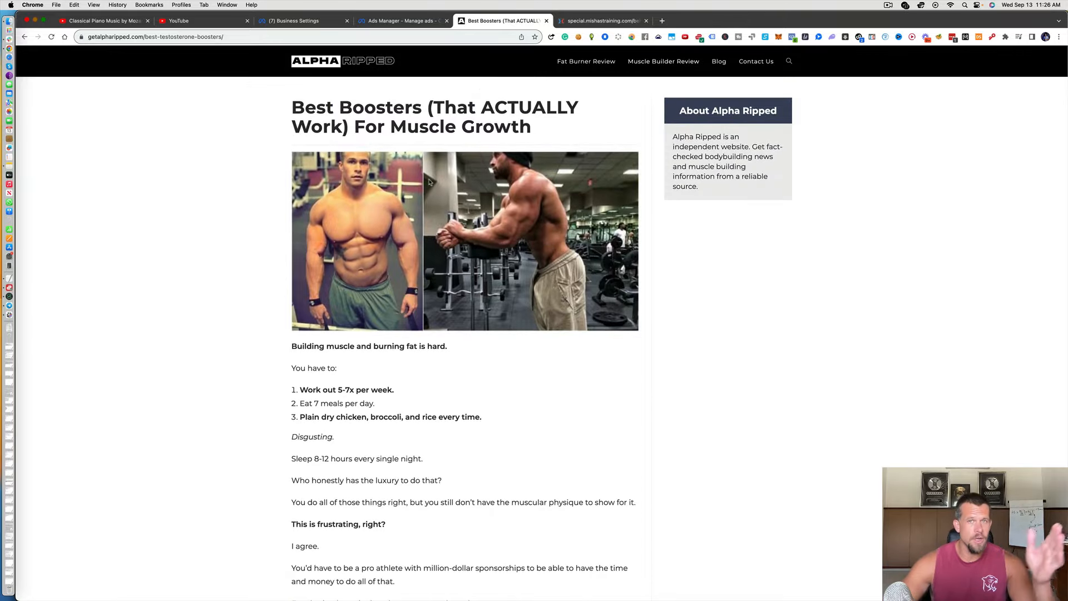
Review the article's sections on who boosters are not for, supplement labels and effective ingredients, down to the top 3 choices.
scroll(429, 182, down, 6)
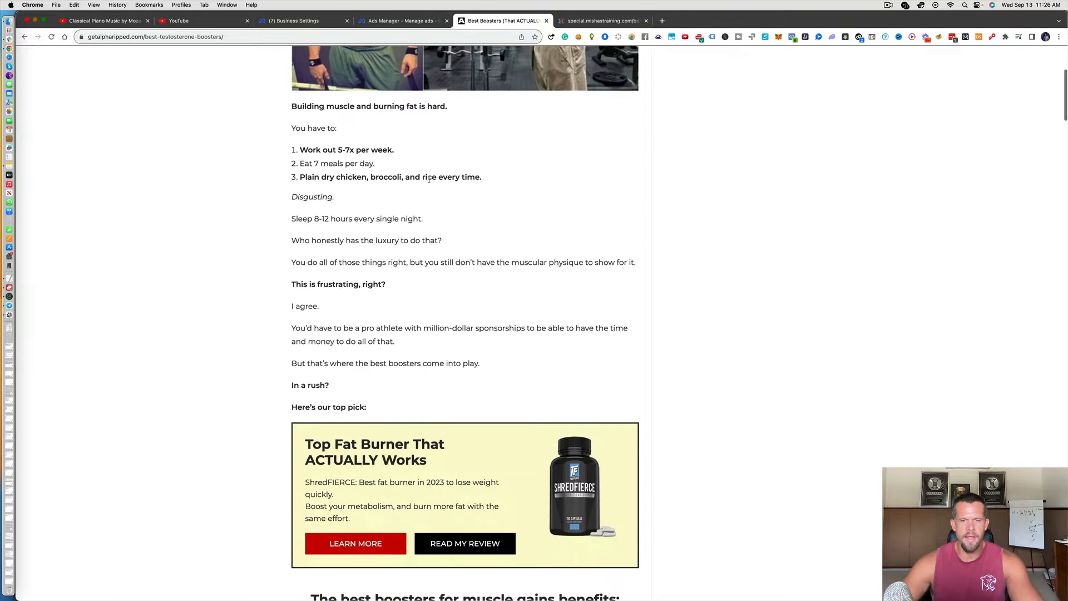
scroll(430, 180, down, 20)
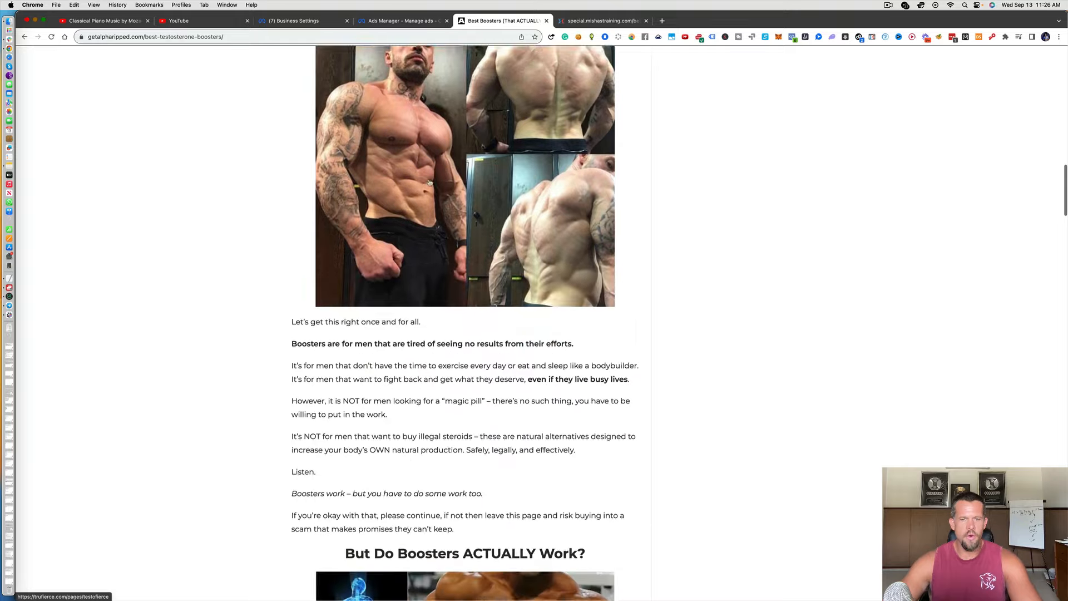
scroll(429, 182, down, 18)
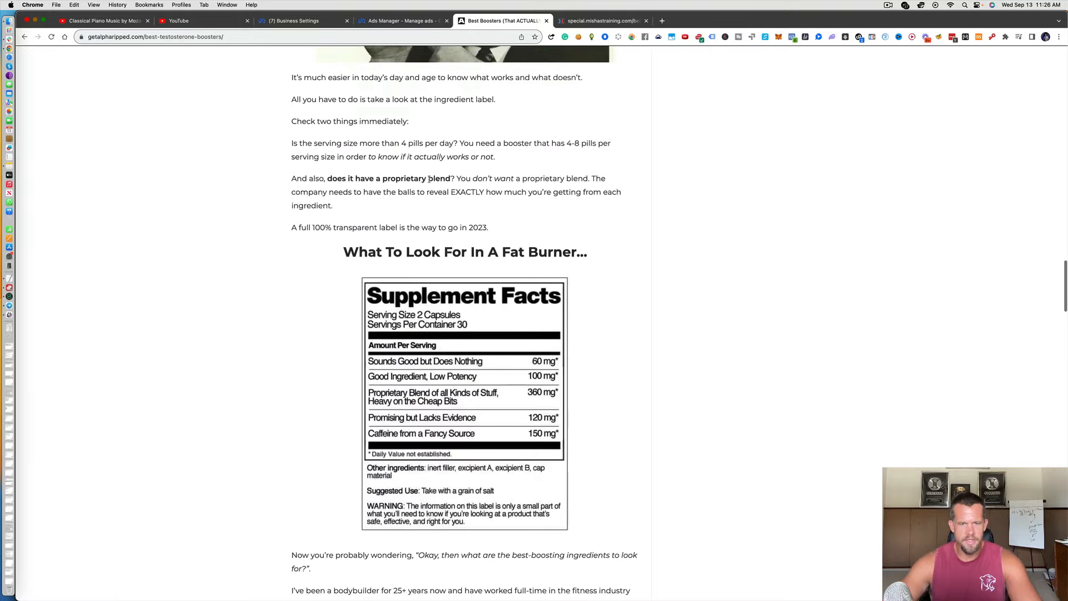
scroll(430, 179, down, 11)
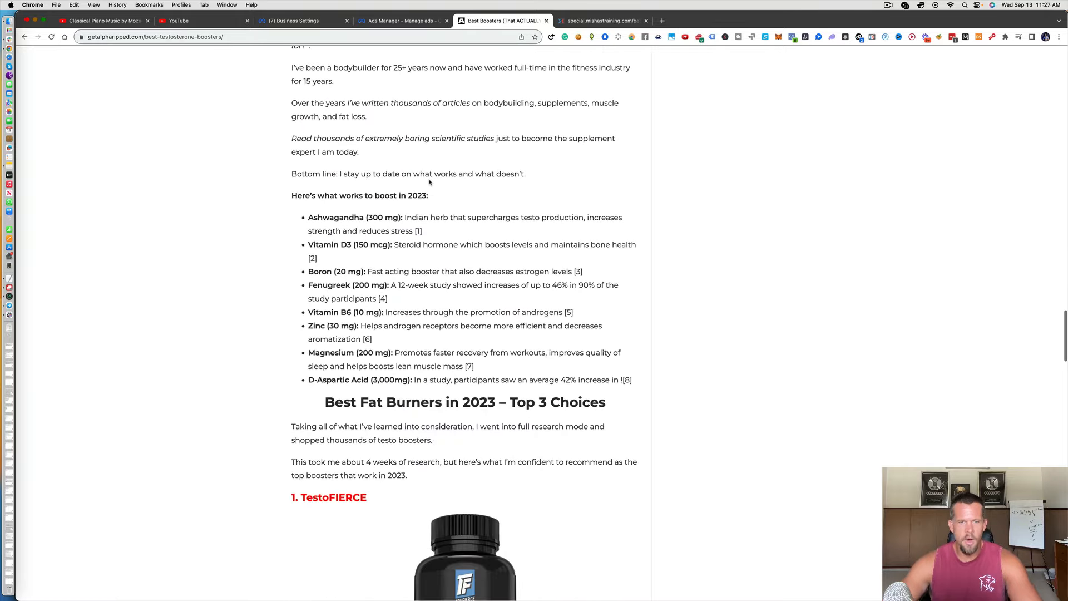
Review the article's TestoFIERCE and TestoPrime sections, then open the TruFierce.com shop link under Where To Buy.
scroll(429, 182, down, 18)
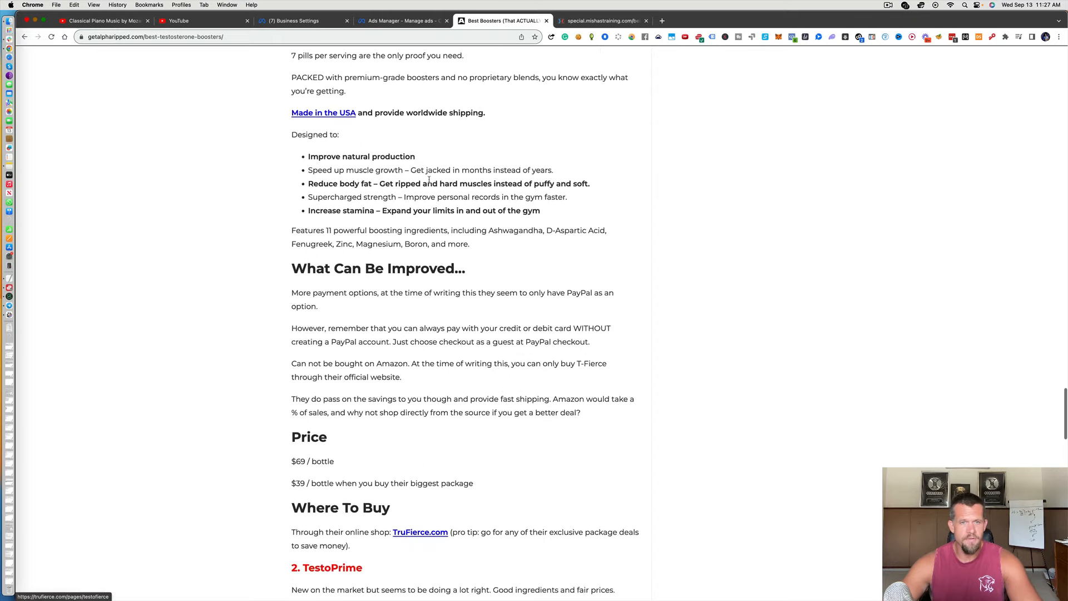
scroll(429, 181, down, 8)
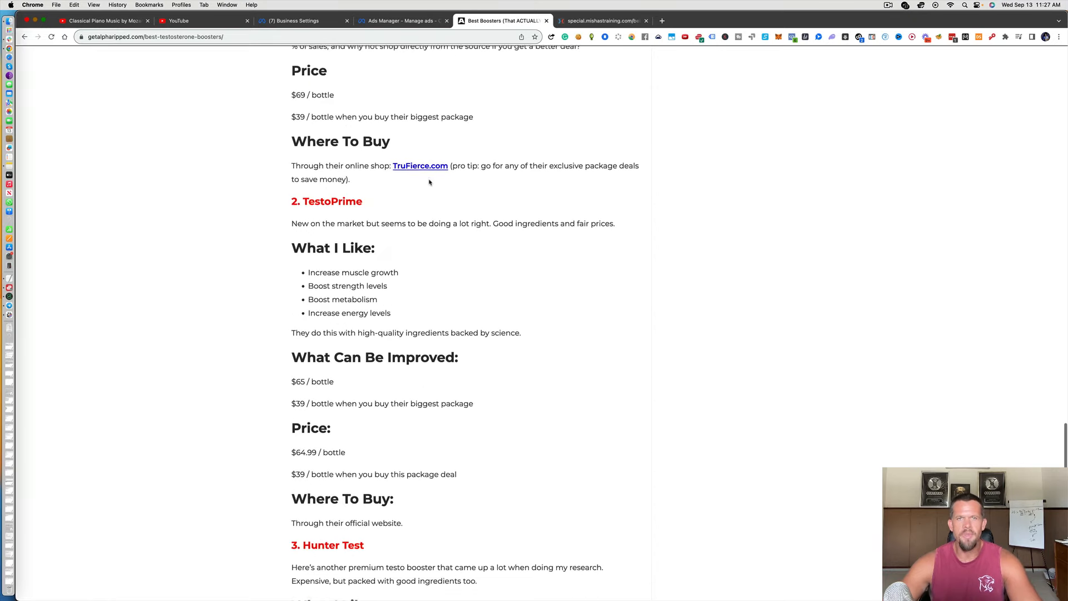
scroll(429, 182, down, 1)
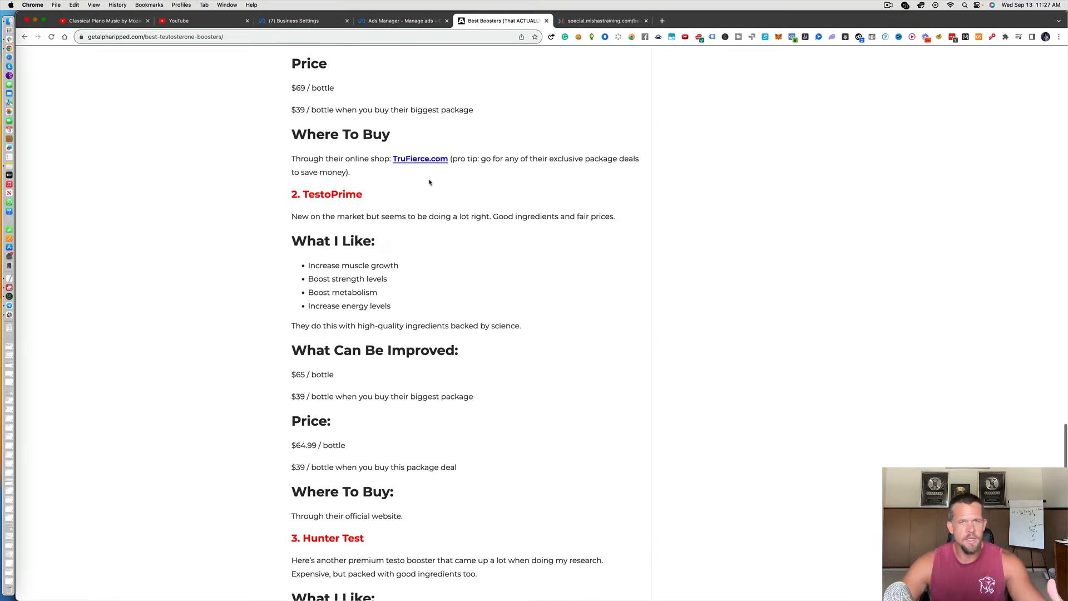
scroll(429, 182, up, 1)
click(420, 183)
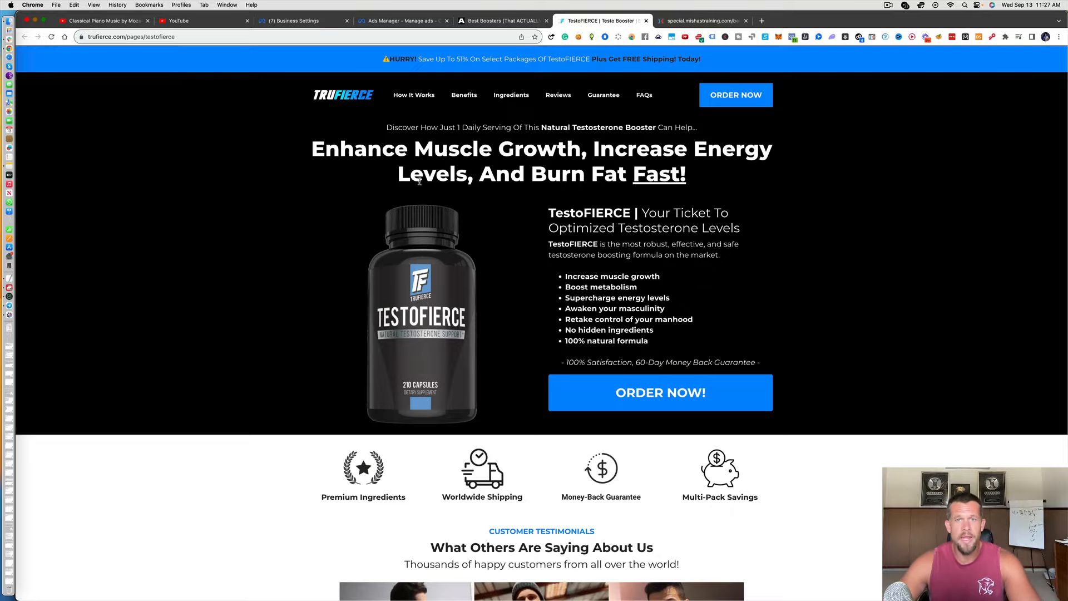
Look through the TestoFIERCE sales page down to the package offers and dismiss the 10% OFF sign-up popup.
scroll(419, 181, down, 20)
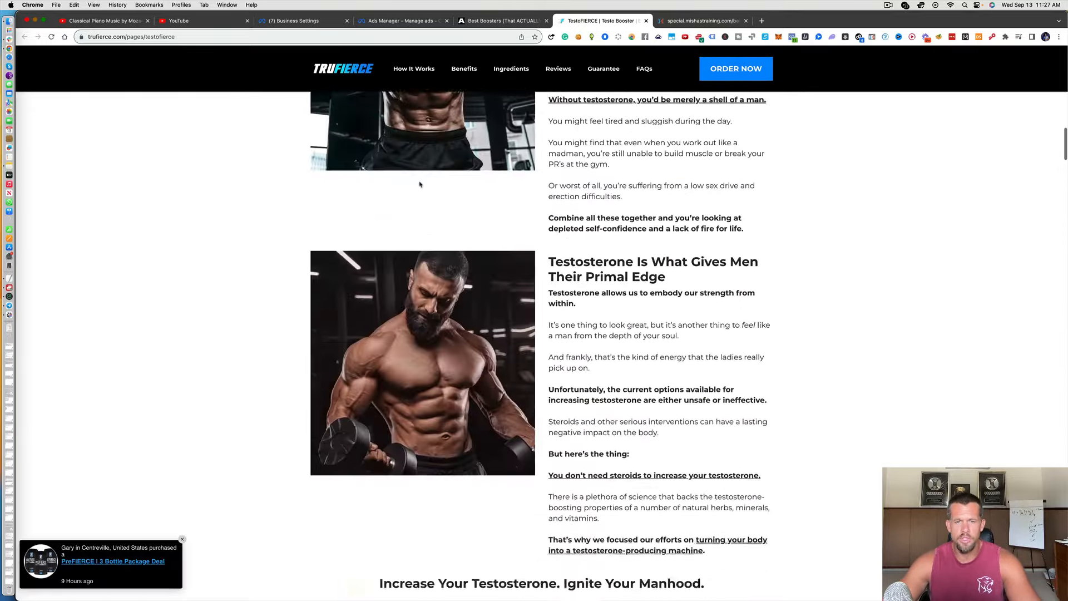
scroll(420, 184, down, 20)
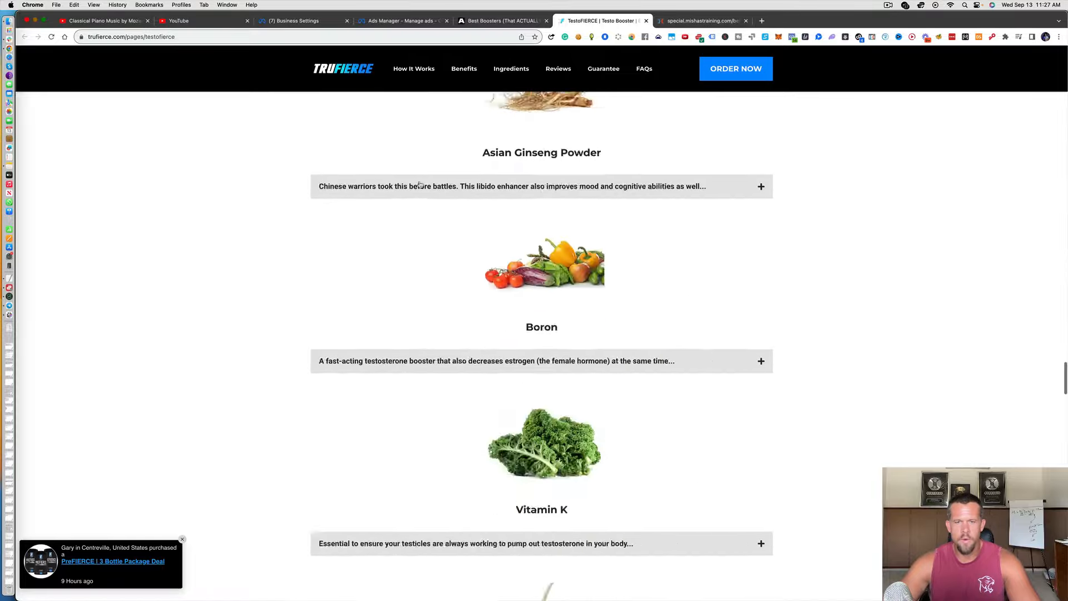
scroll(419, 185, down, 20)
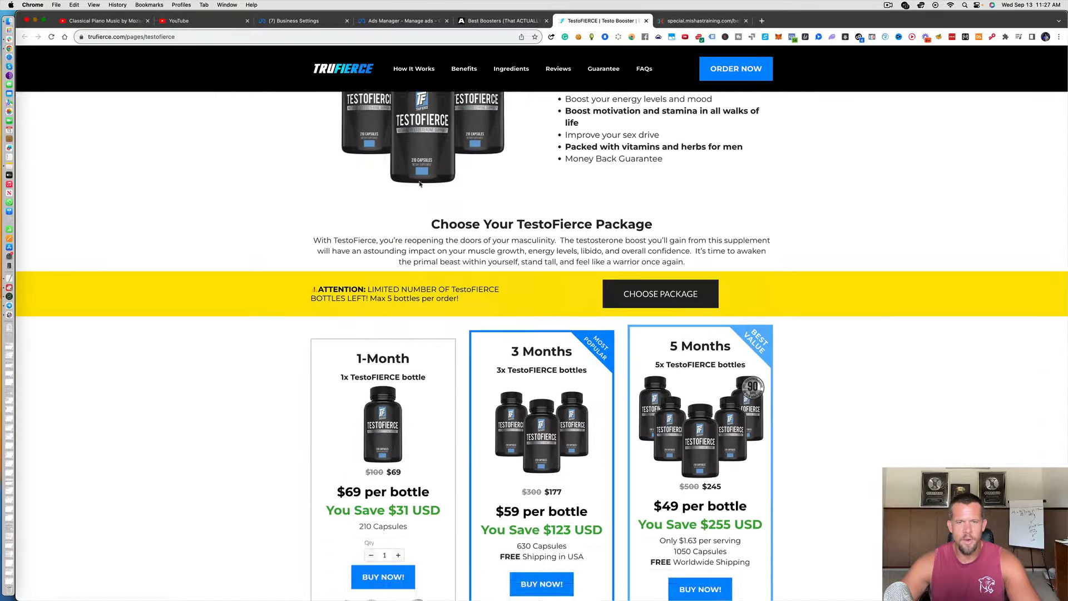
scroll(420, 185, down, 3)
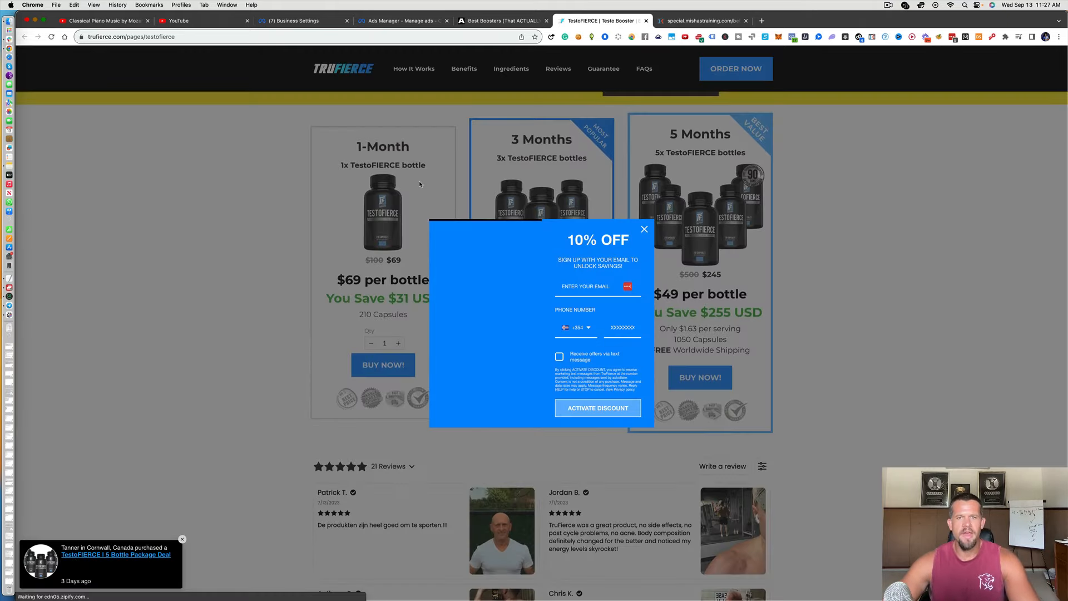
scroll(612, 222, up, 9)
click(649, 232)
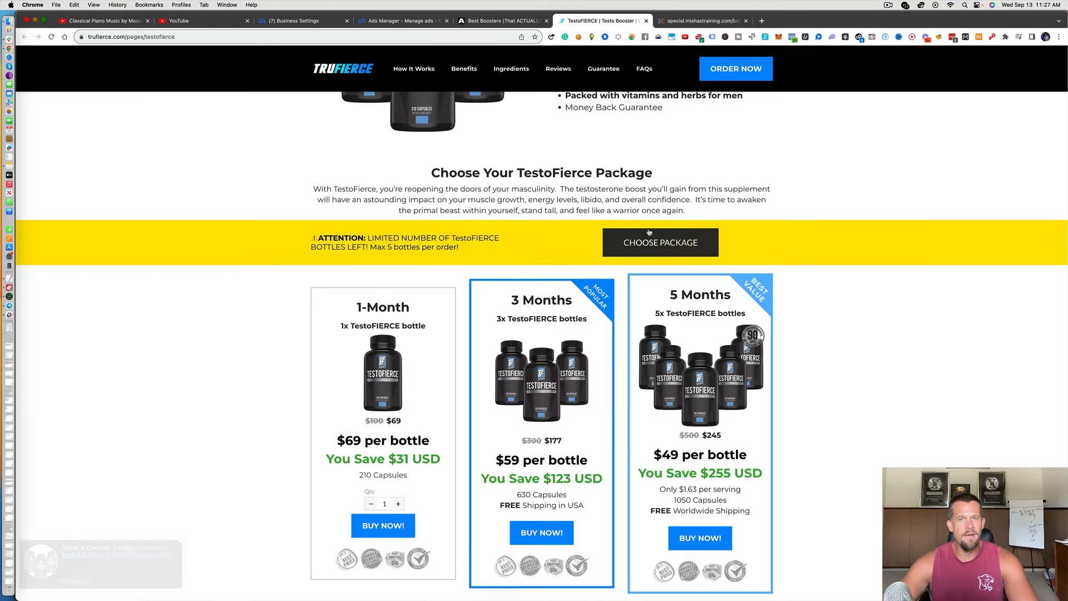
Review the TestoFIERCE package options, return to the beginning of the sales page and close it.
scroll(416, 284, down, 2)
scroll(421, 325, up, 2)
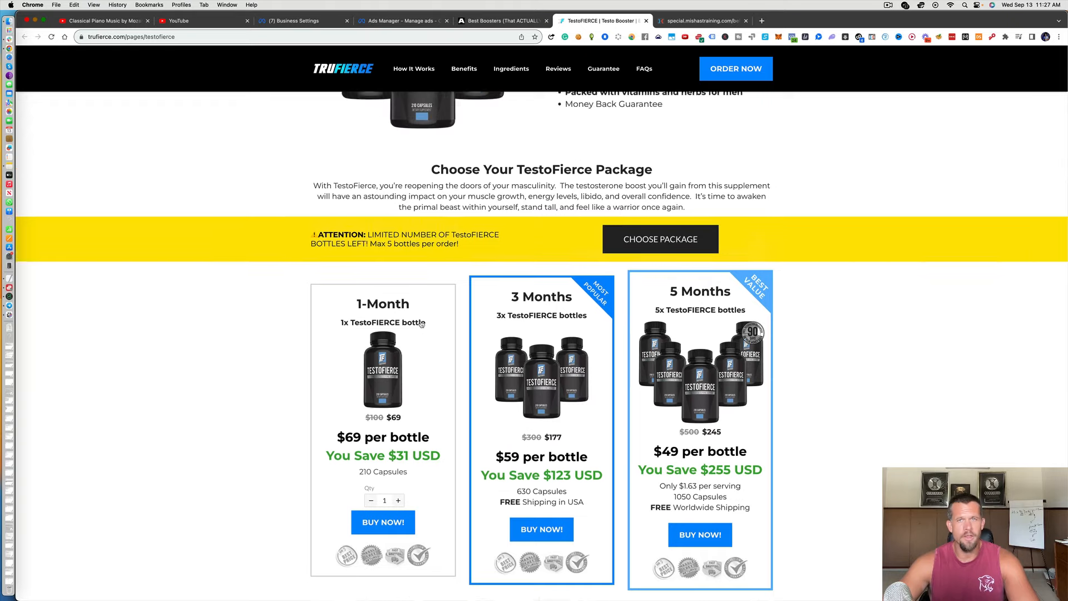
scroll(421, 325, up, 3)
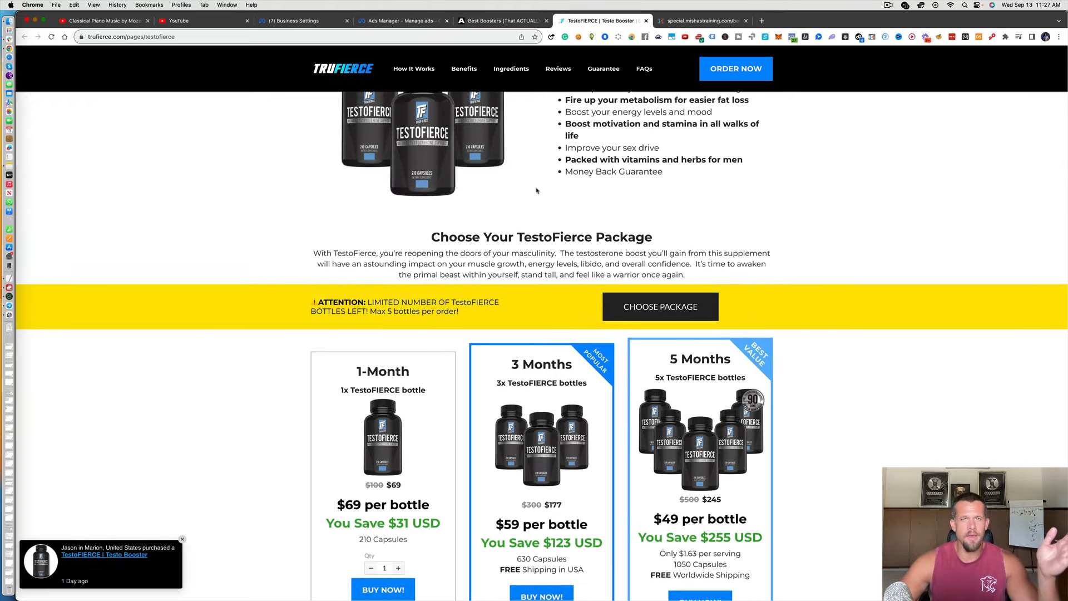
scroll(536, 191, up, 3)
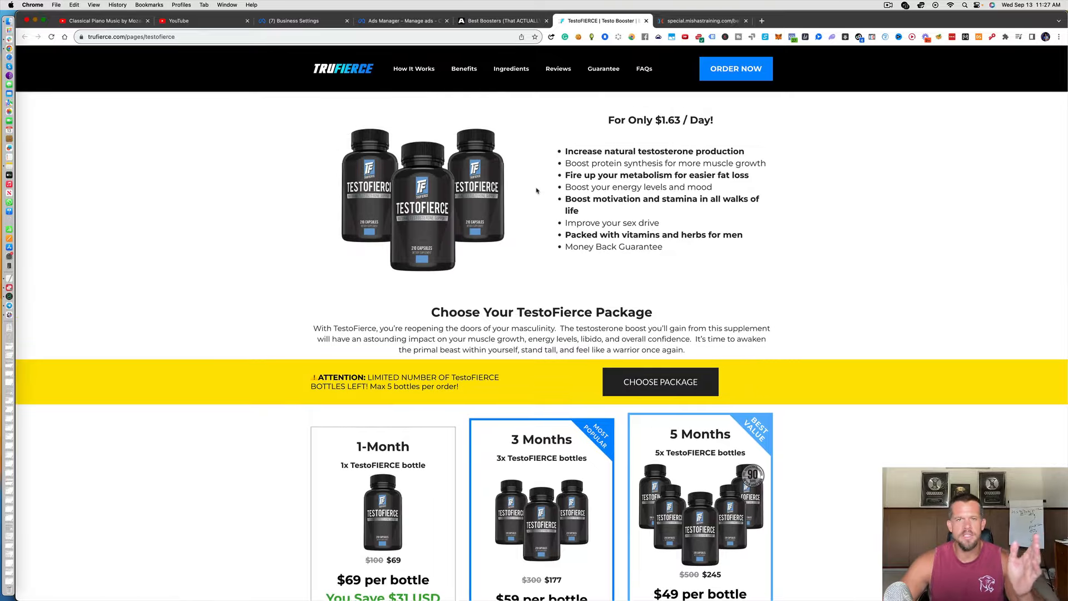
scroll(537, 190, up, 10)
scroll(537, 191, up, 20)
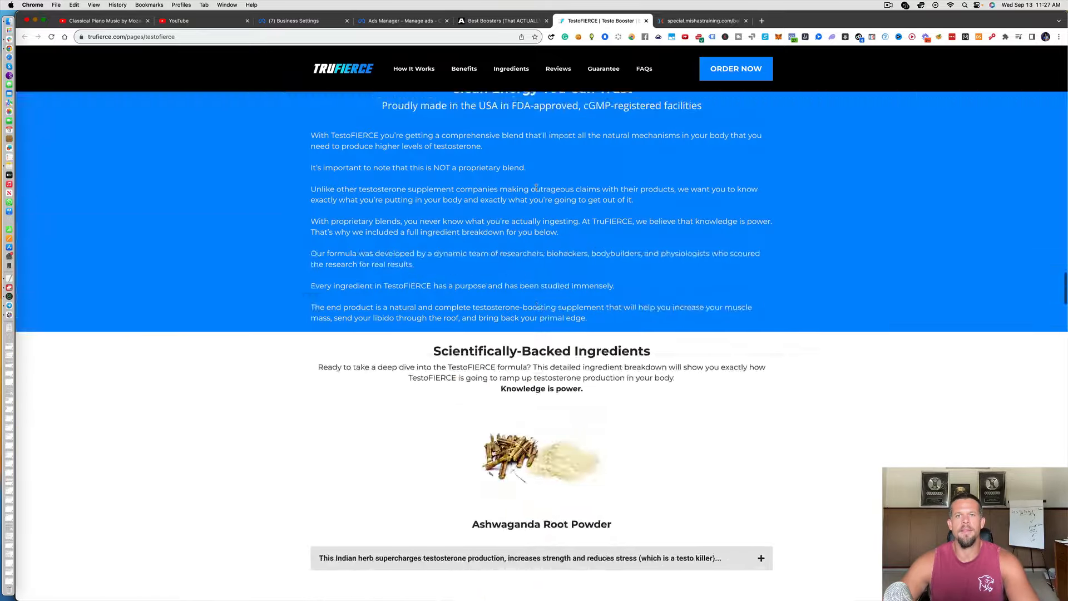
scroll(537, 190, up, 2)
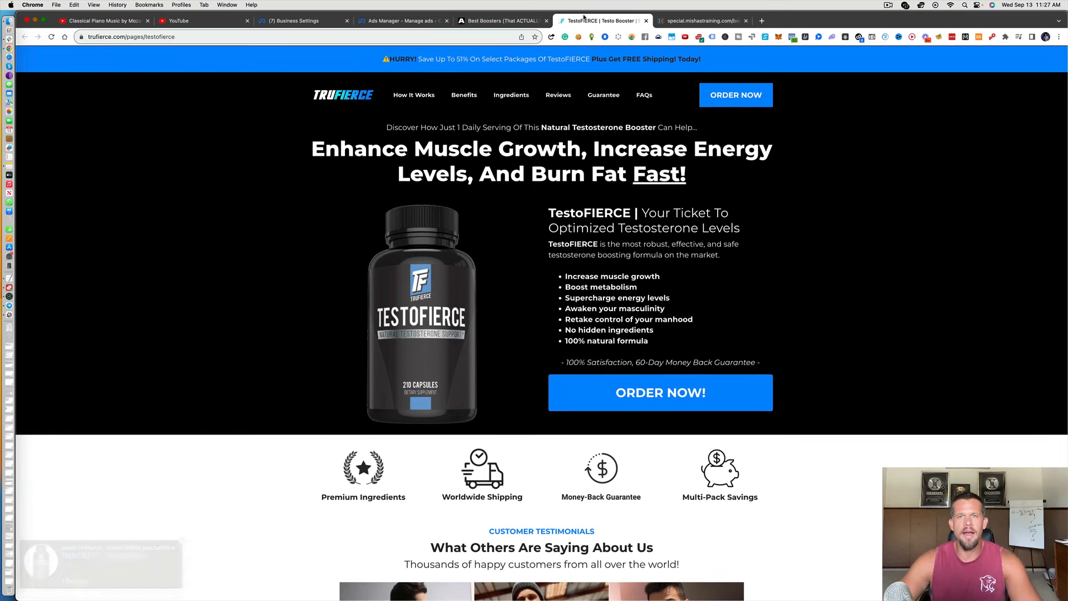
click(646, 21)
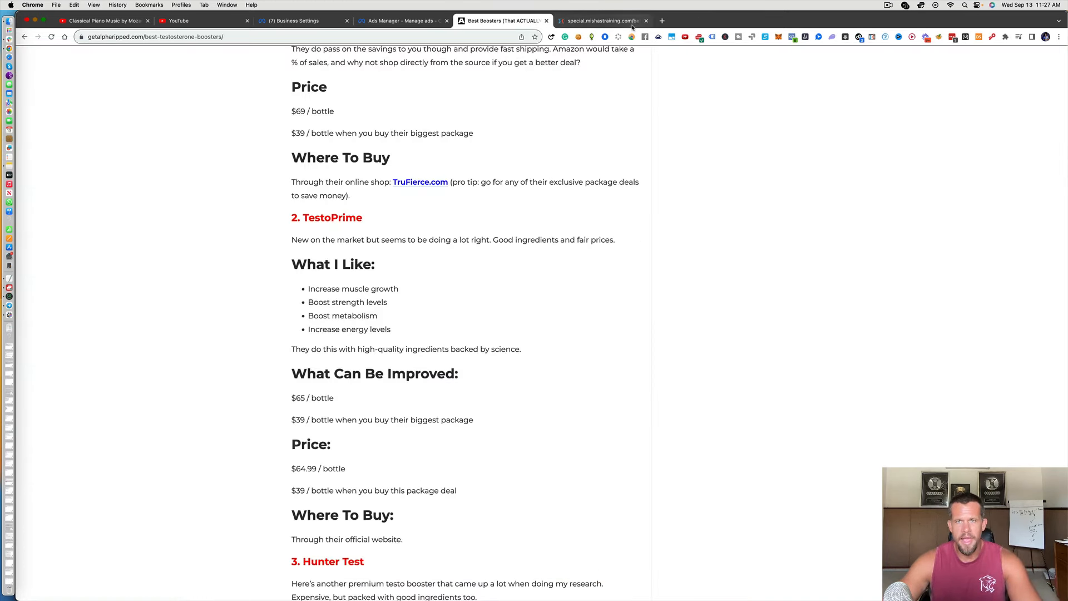
Show the Behind The Scenes With An Internet Millionaire page, including its current and previous chapters.
click(634, 21)
scroll(656, 214, down, 4)
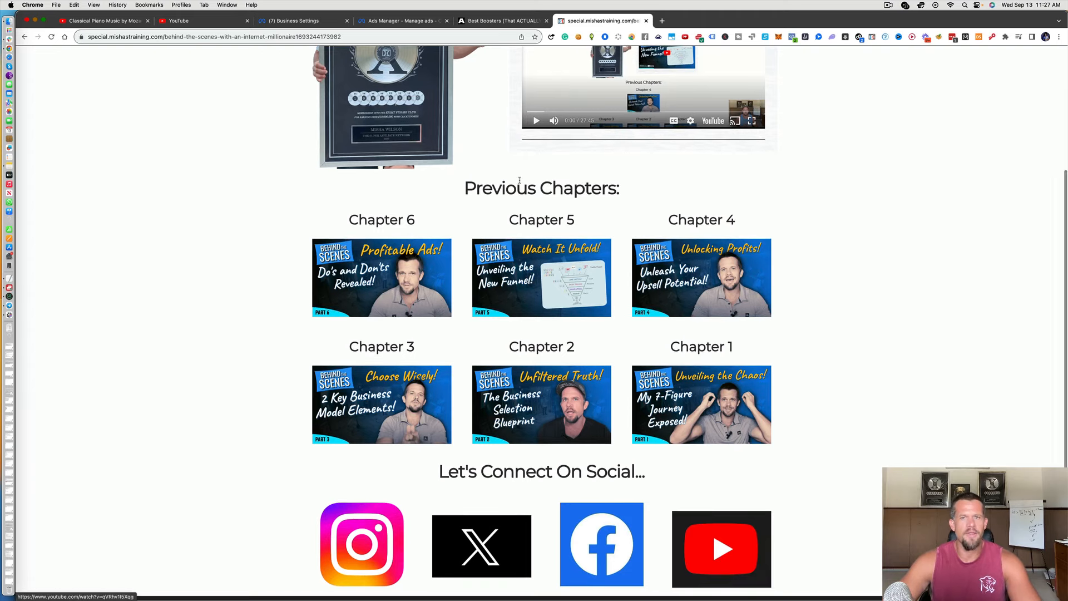
scroll(519, 183, up, 3)
scroll(519, 183, up, 2)
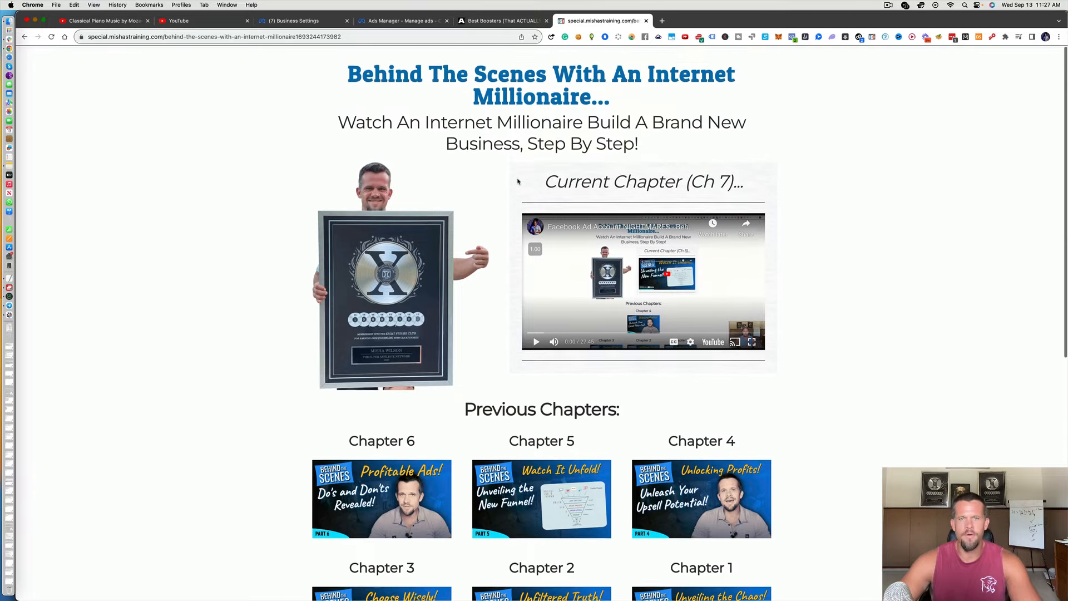
Switch to Ads Manager and set the campaign reporting date range to Sep 1, 2023 – Sep 13, 2023.
click(411, 21)
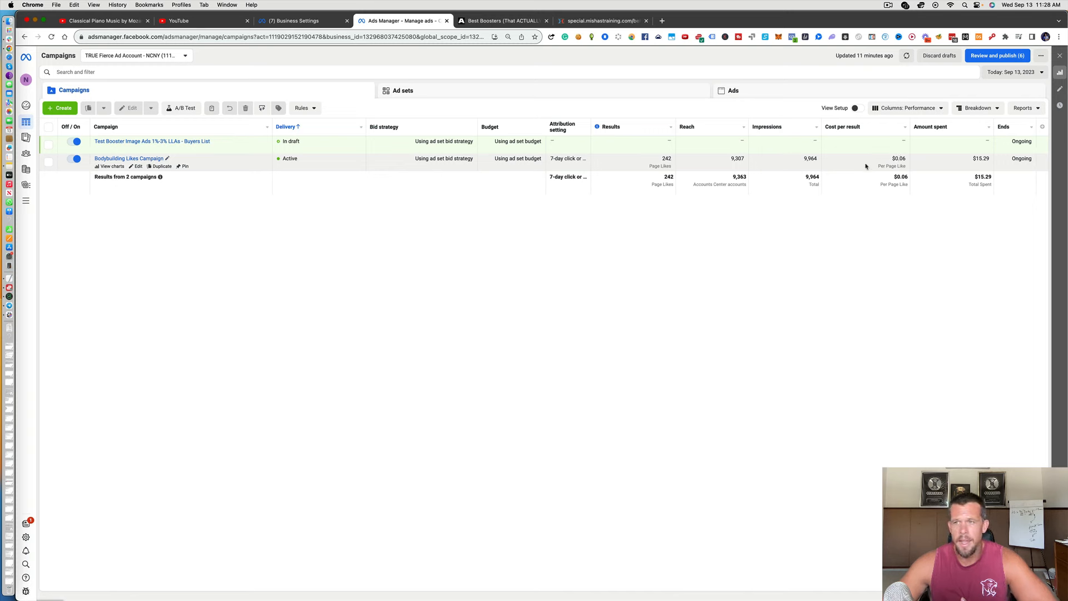
click(1016, 72)
click(874, 121)
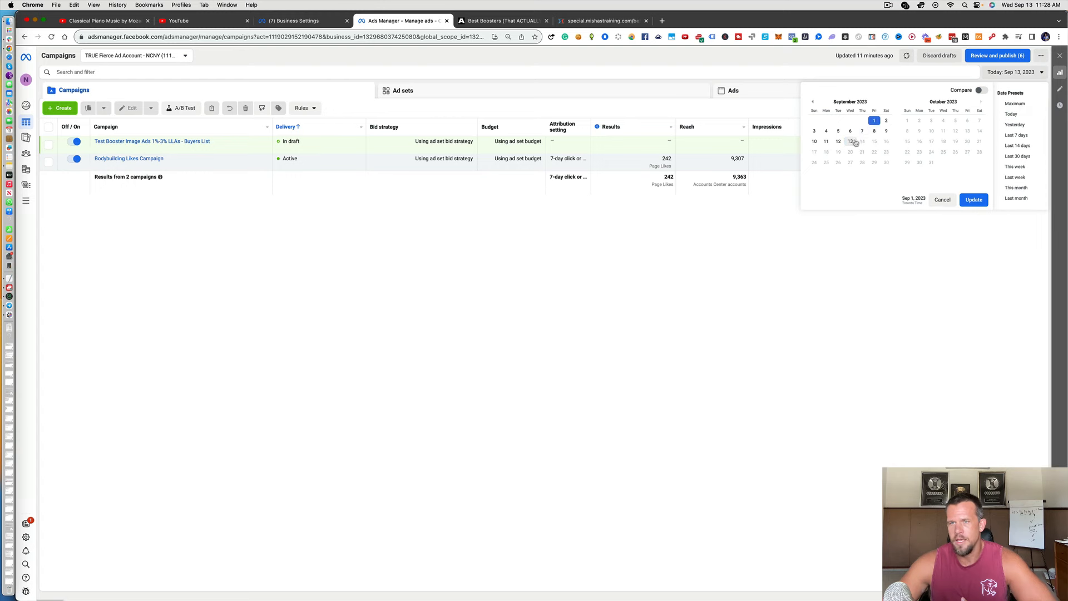
click(850, 141)
click(968, 199)
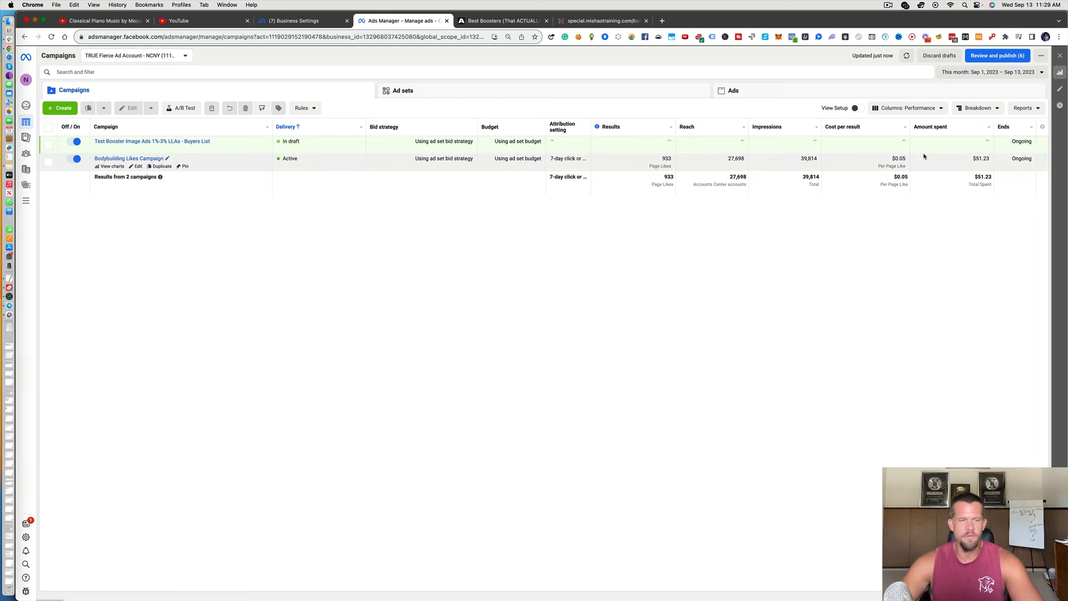
Open the draft campaign Test Booster Image Ads 1%-3% LLAs - Buyers List for editing and examine its objective and budget settings.
click(48, 145)
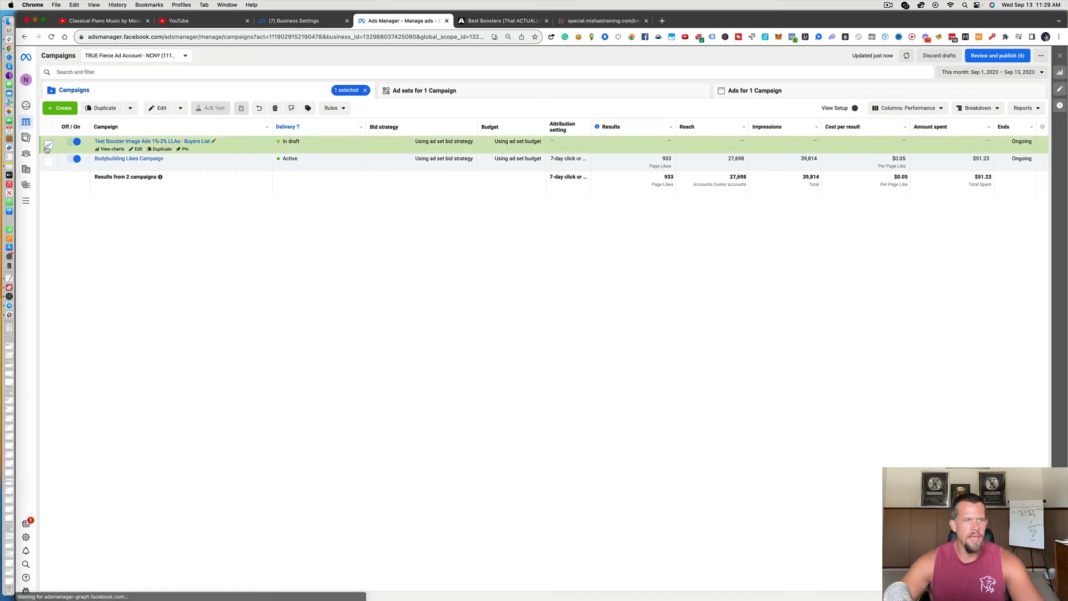
click(147, 115)
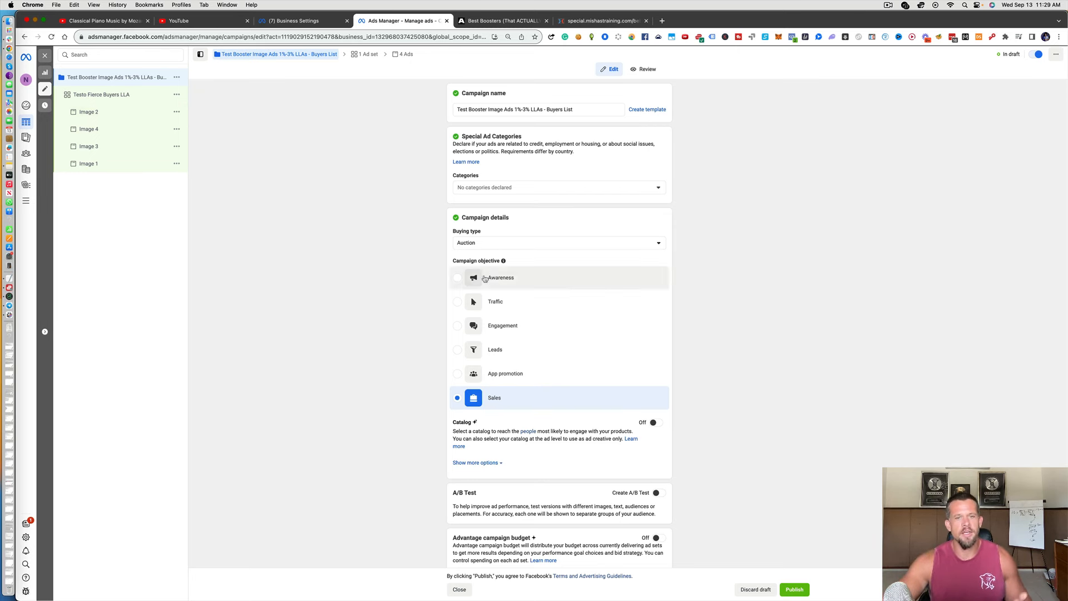
scroll(495, 323, down, 1)
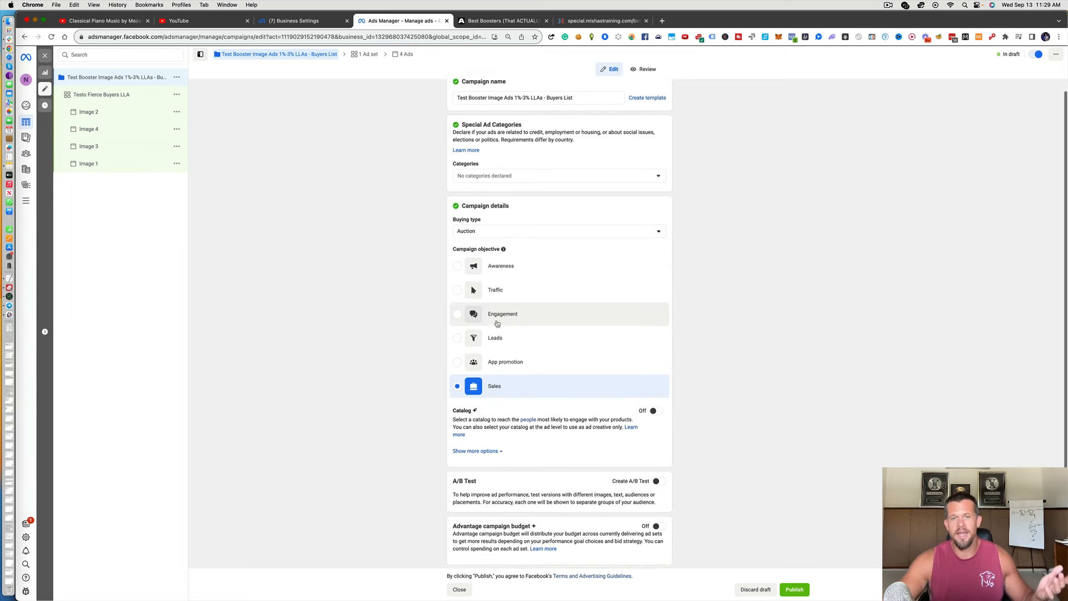
mouse_move(497, 323)
scroll(498, 323, up, 1)
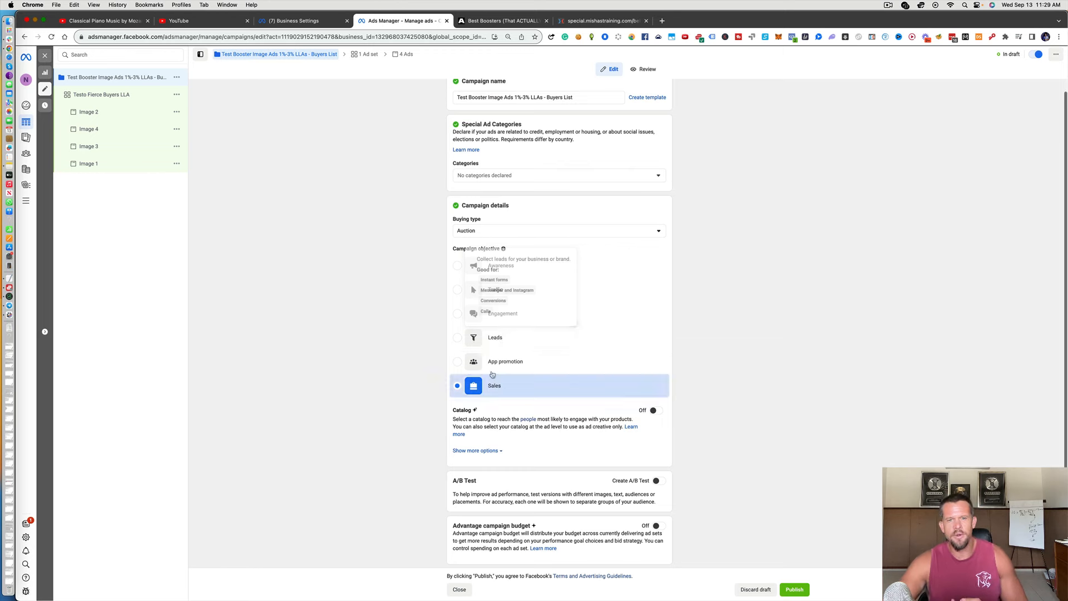
mouse_move(492, 369)
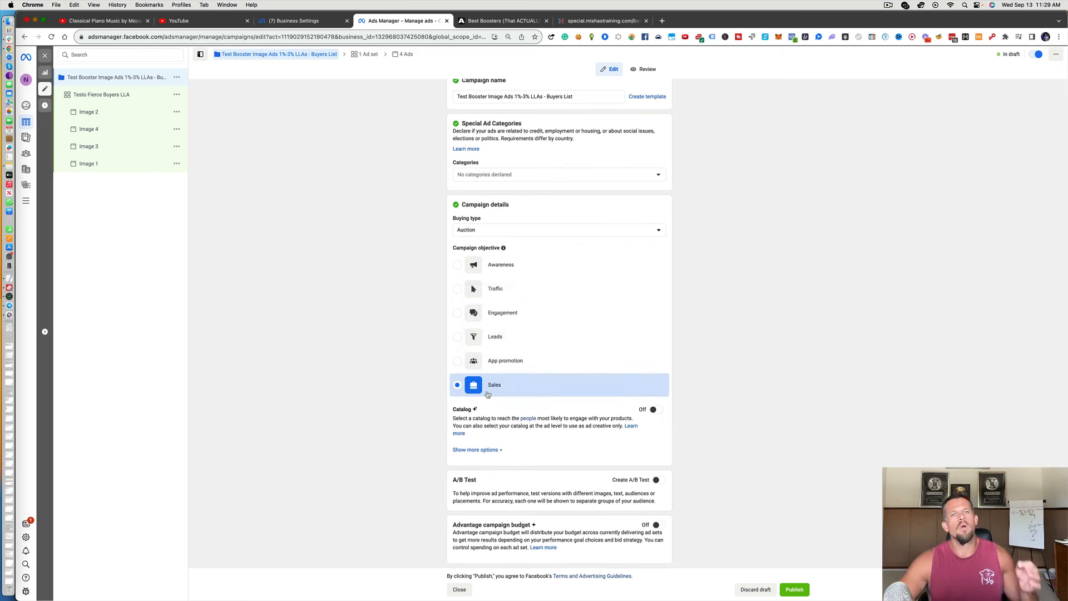
mouse_move(488, 395)
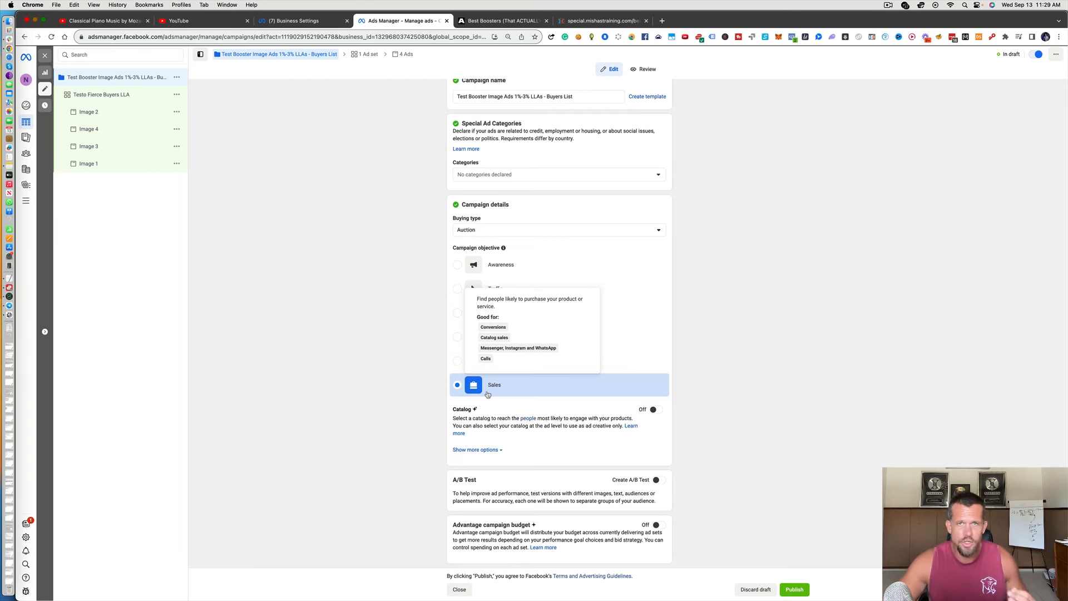
scroll(488, 395, down, 1)
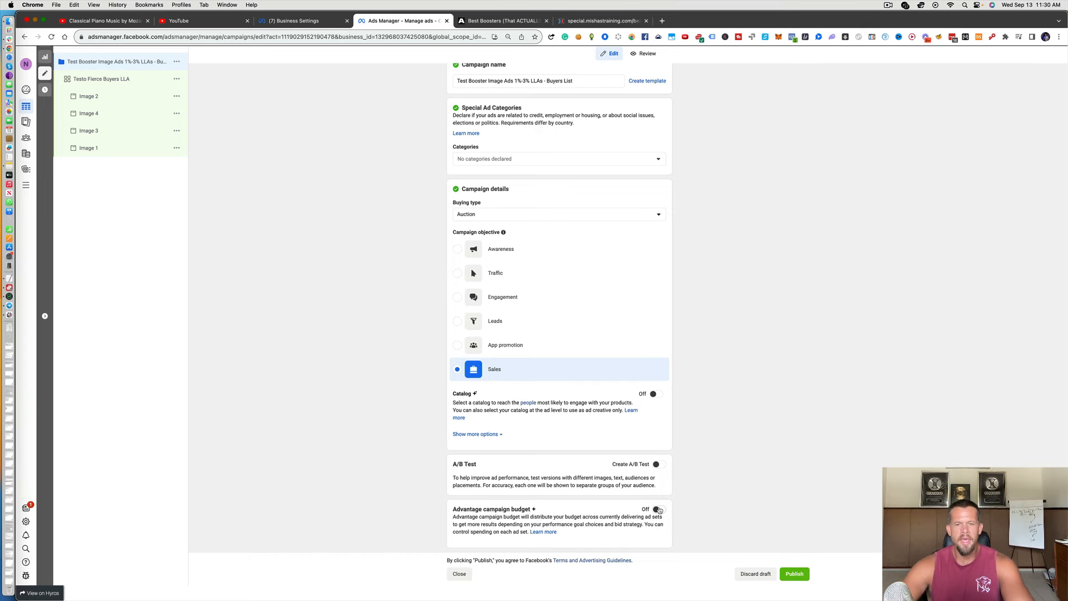
scroll(660, 510, up, 2)
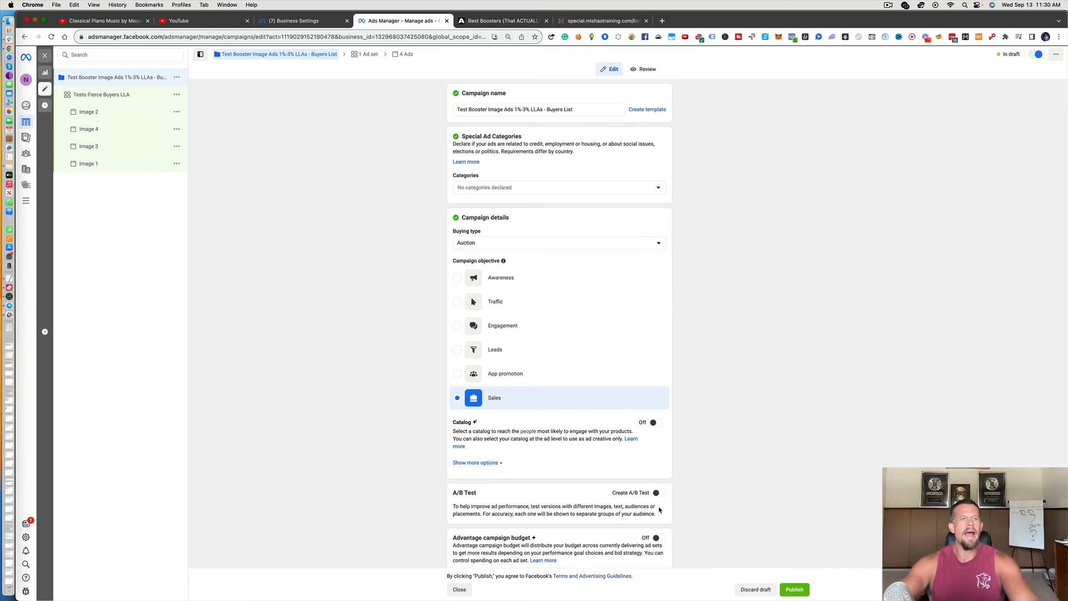
Open the Testo Fierce Buyers LLA ad set and examine its name and conversion location.
click(109, 101)
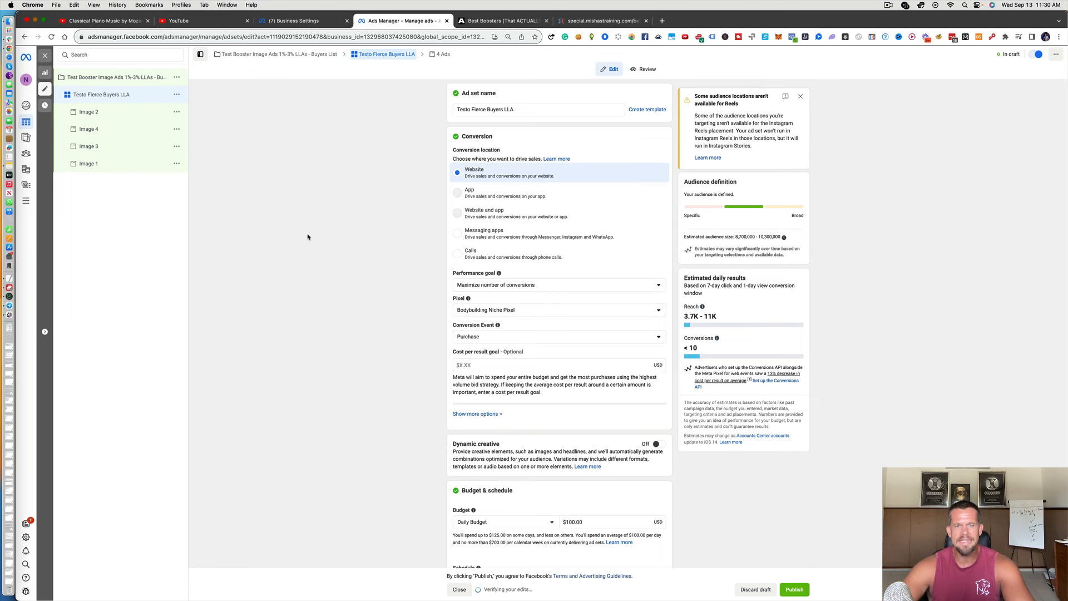
scroll(308, 237, down, 1)
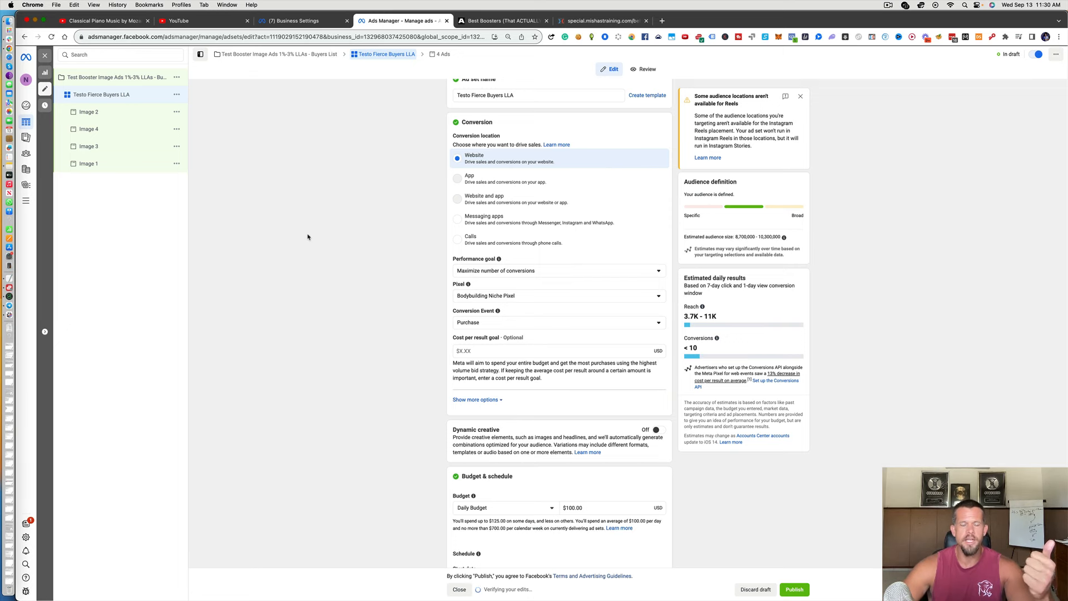
scroll(307, 237, up, 1)
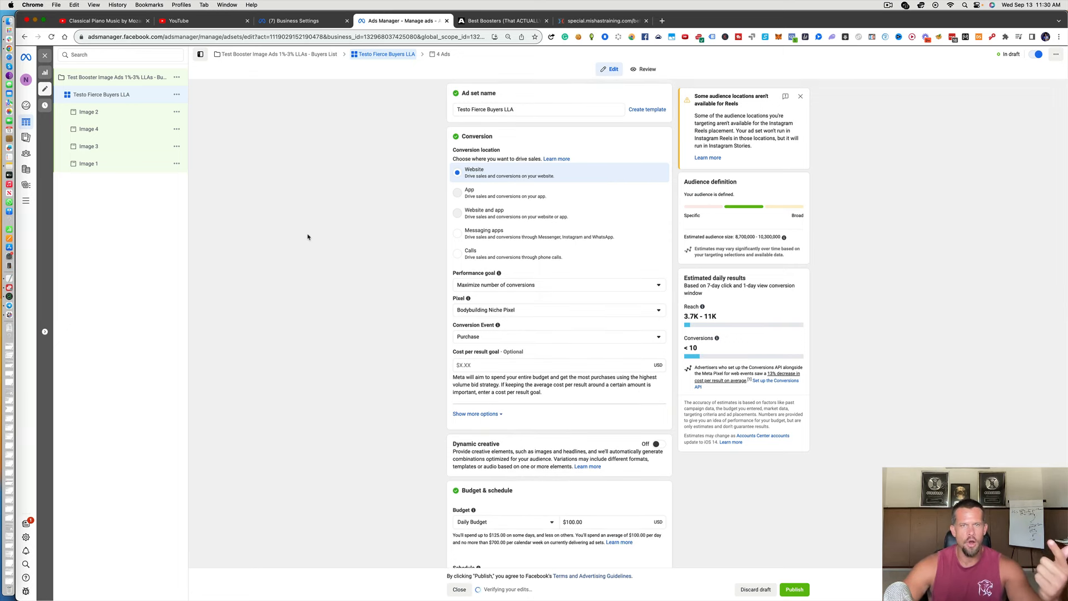
double_click(460, 109)
drag(508, 109, 520, 110)
click(508, 128)
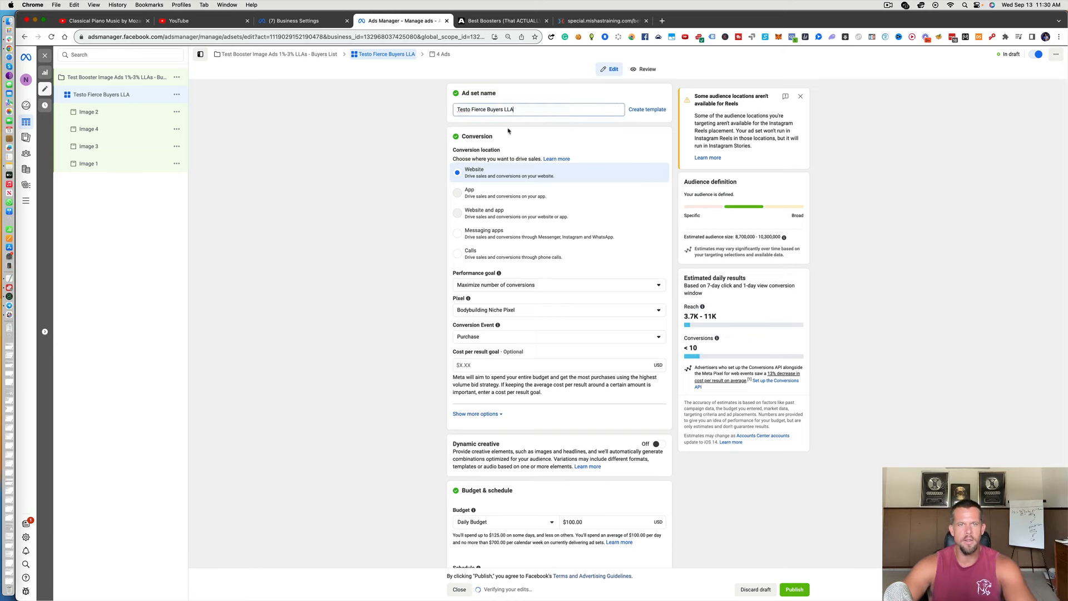
Review the ad set's performance goal, pixel and conversion event, briefly consulting the Best Boosters article's TruFierce link before returning to the ad set.
scroll(509, 130, down, 1)
scroll(504, 202, down, 1)
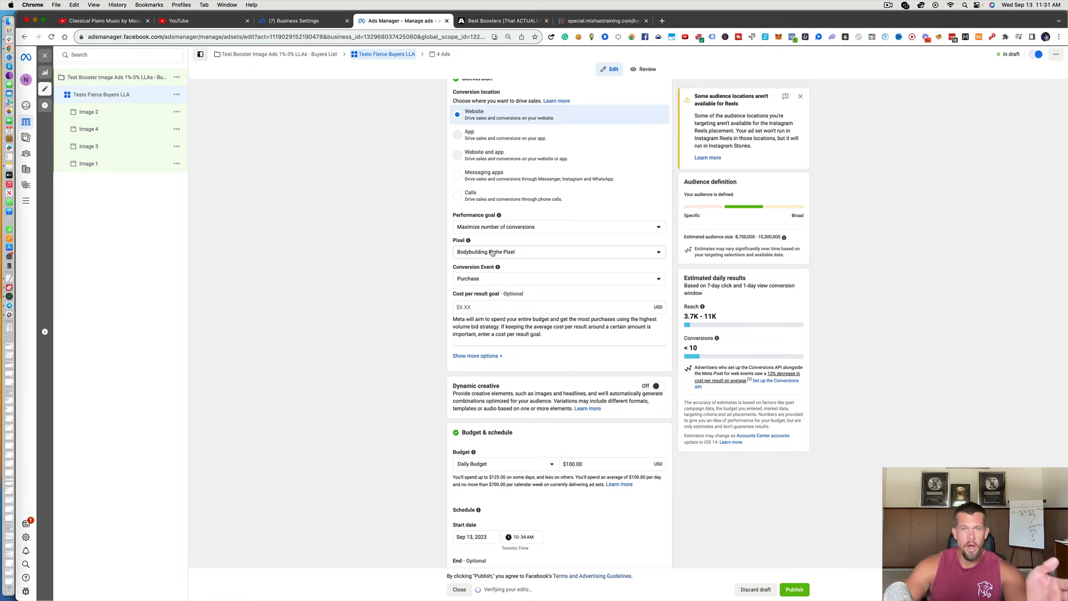
click(503, 24)
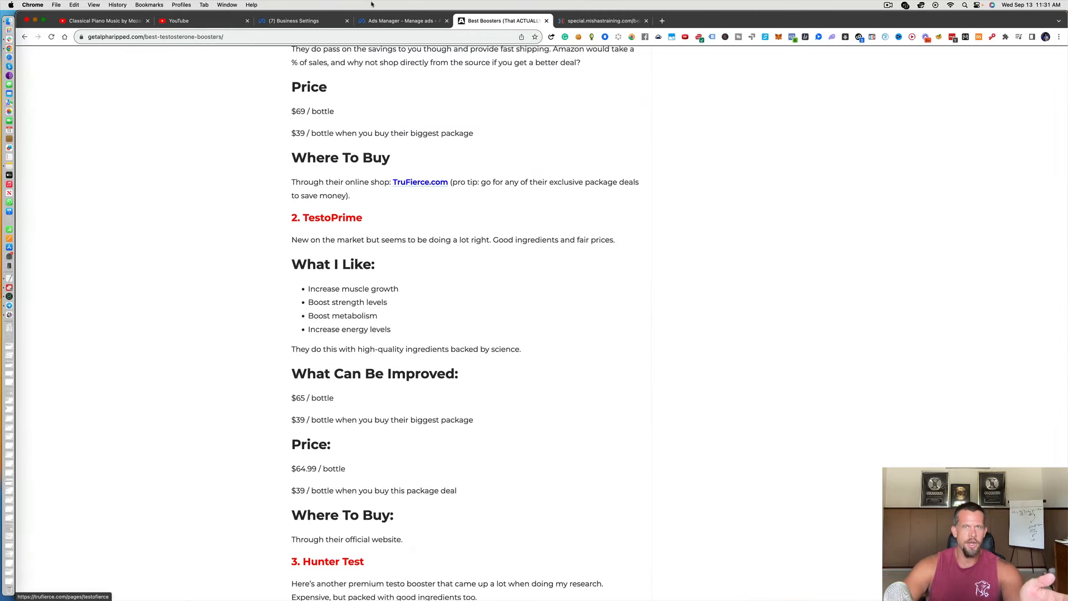
click(388, 22)
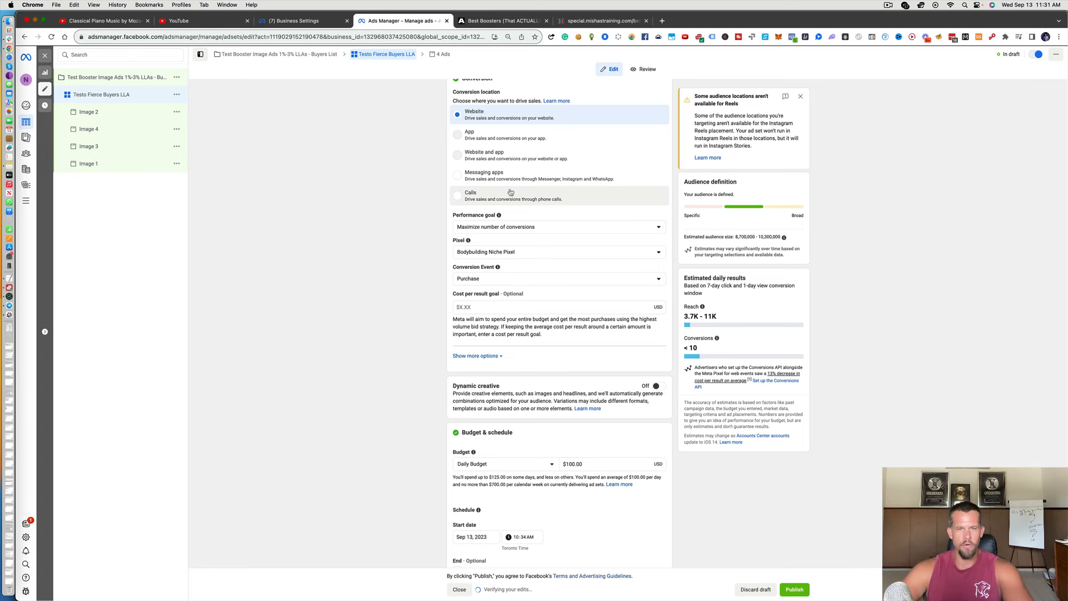
Check the ad set's available conversion events, keep Purchase selected, and review the daily budget amount.
click(491, 279)
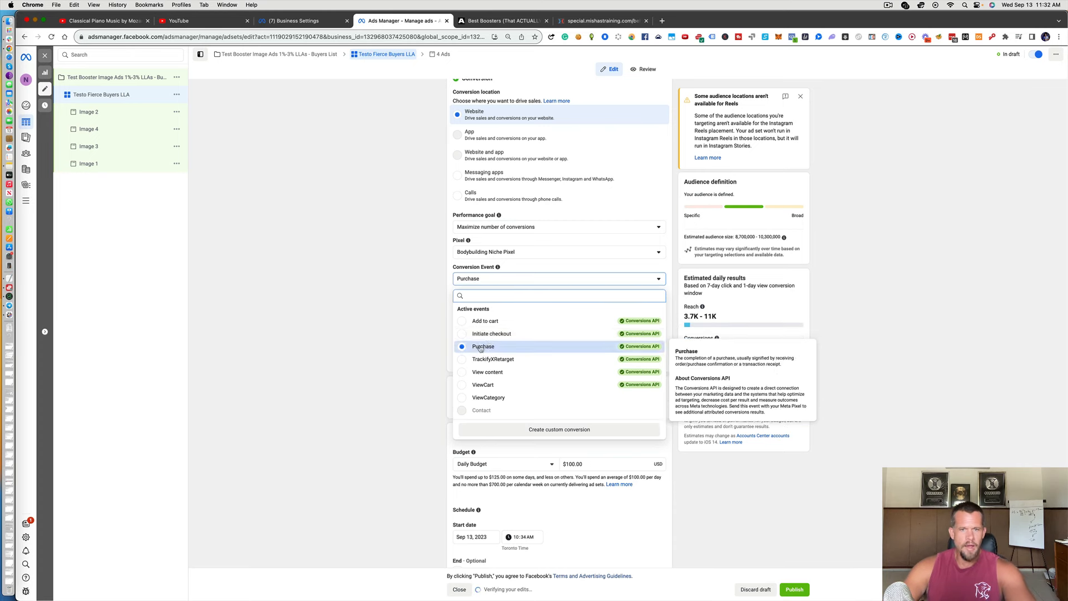
click(481, 350)
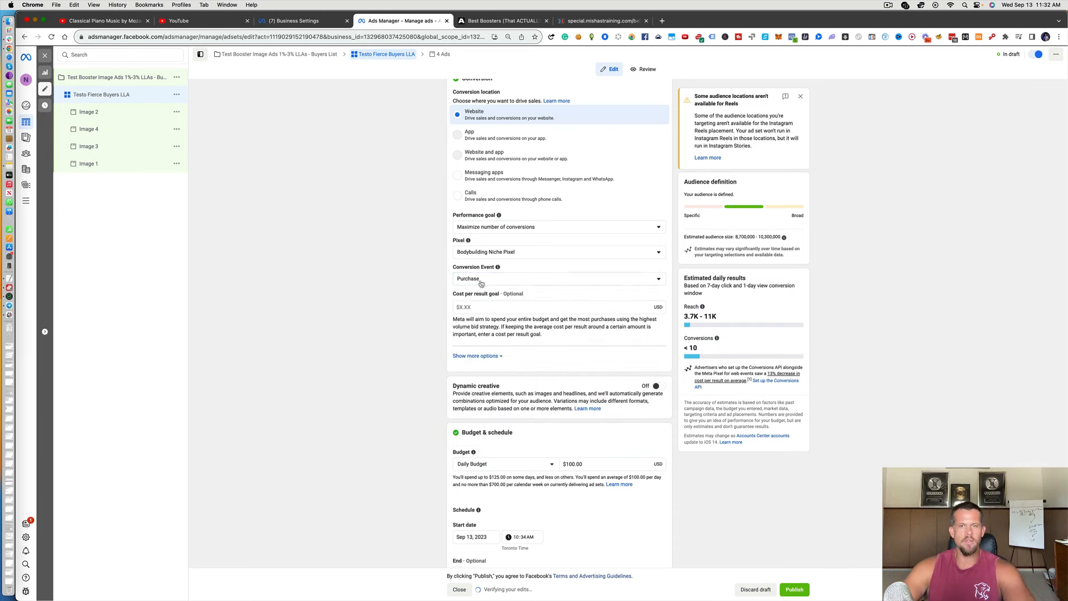
scroll(481, 284, down, 2)
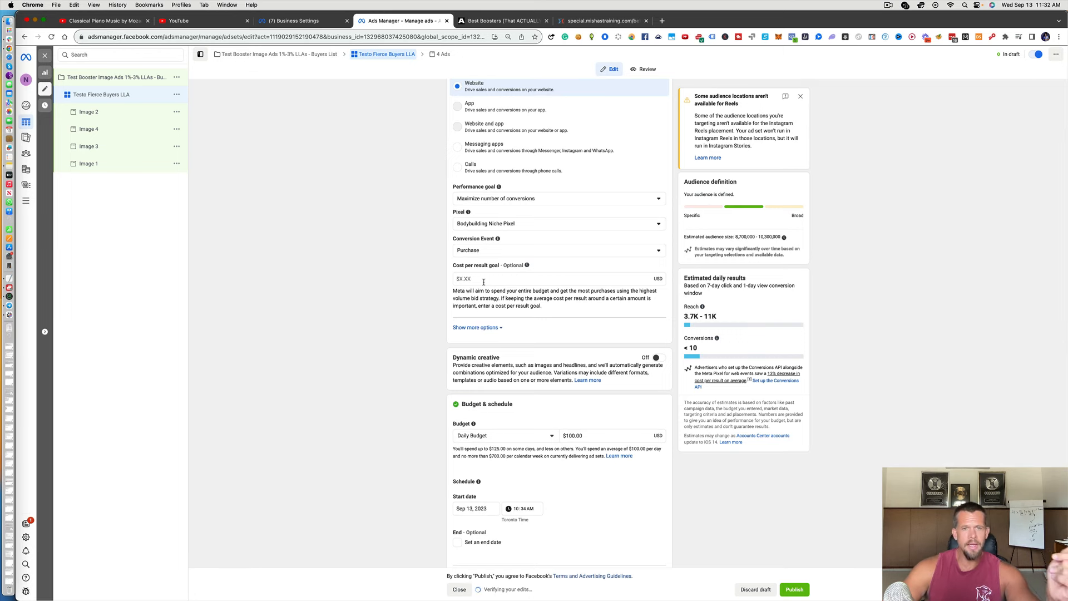
scroll(483, 282, down, 5)
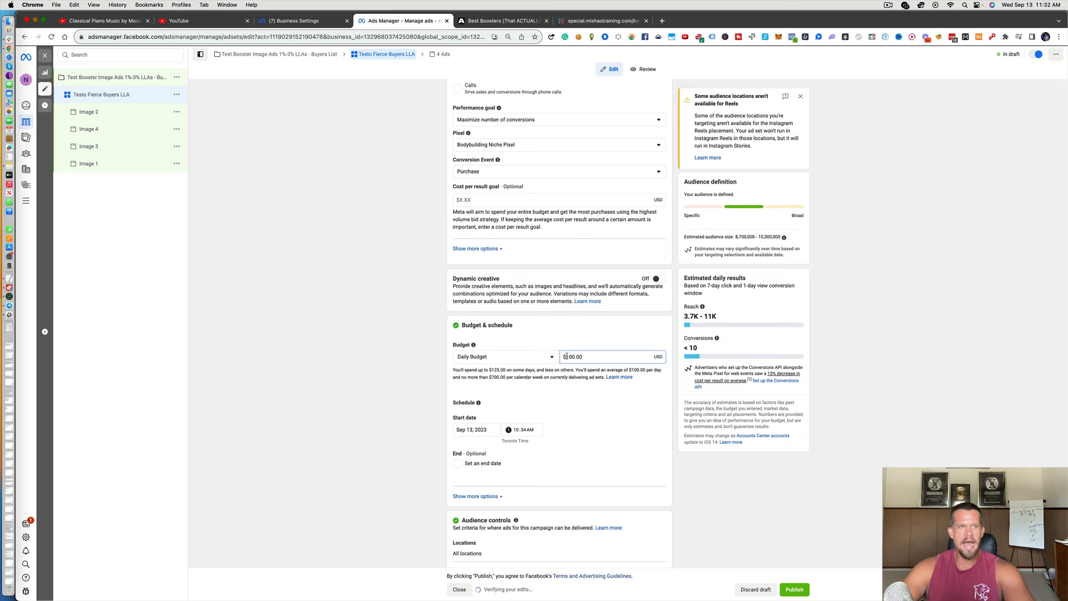
drag(566, 356, 571, 356)
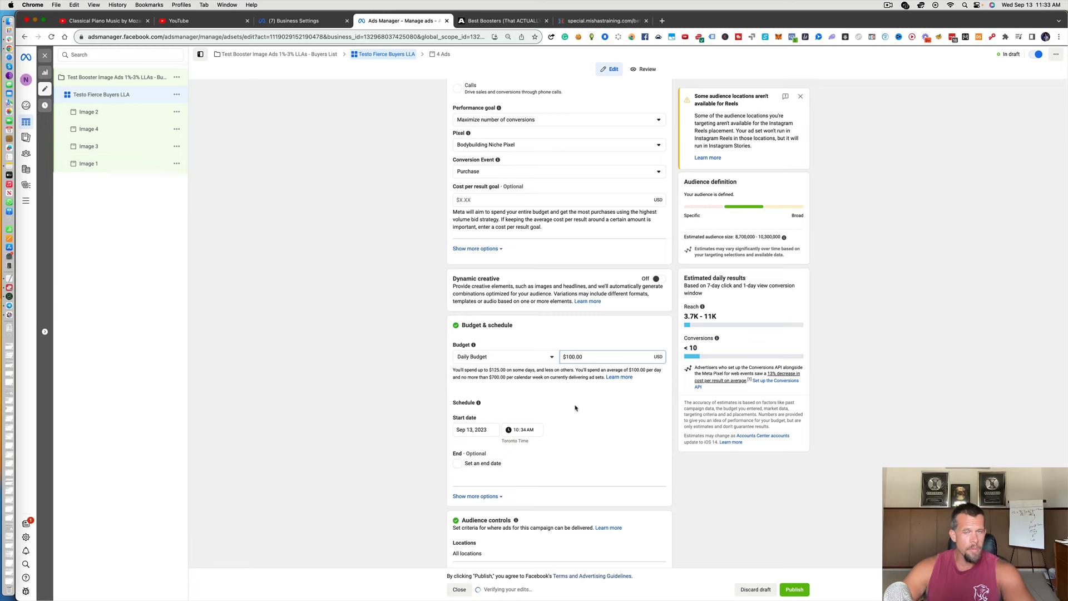
drag(590, 359, 535, 360)
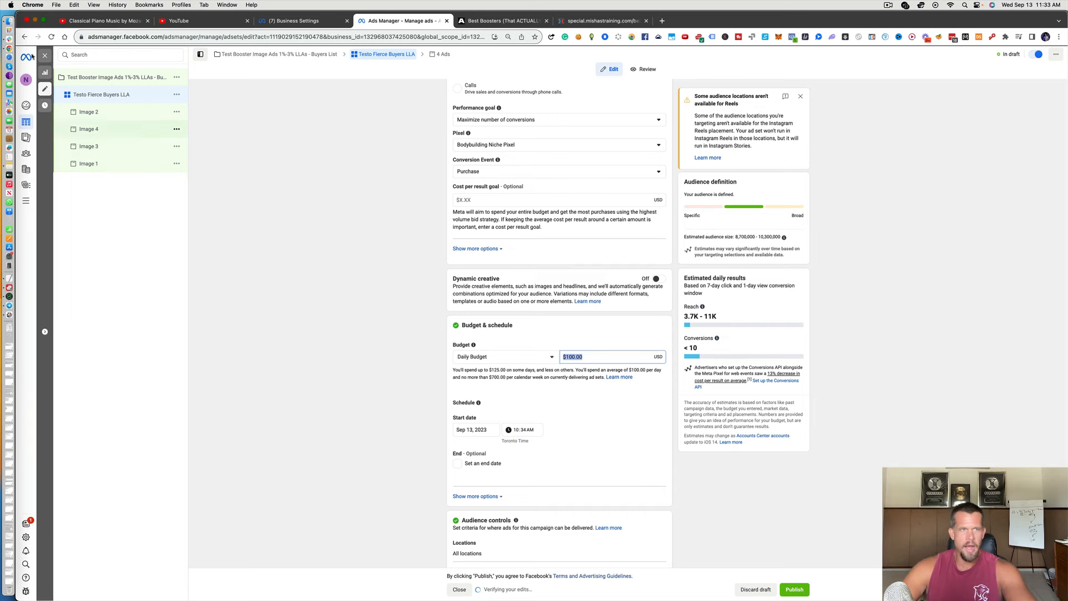
Reopen the Test Booster Image Ads campaign's settings, examine the Advantage campaign budget option, and close the editor.
click(44, 55)
click(129, 95)
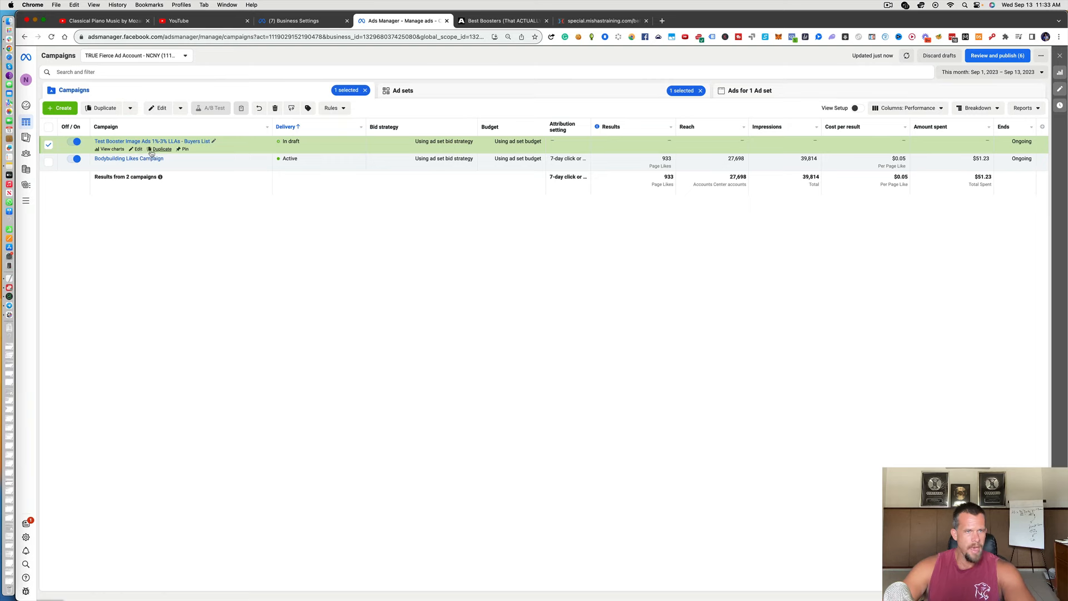
click(138, 149)
scroll(353, 341, down, 2)
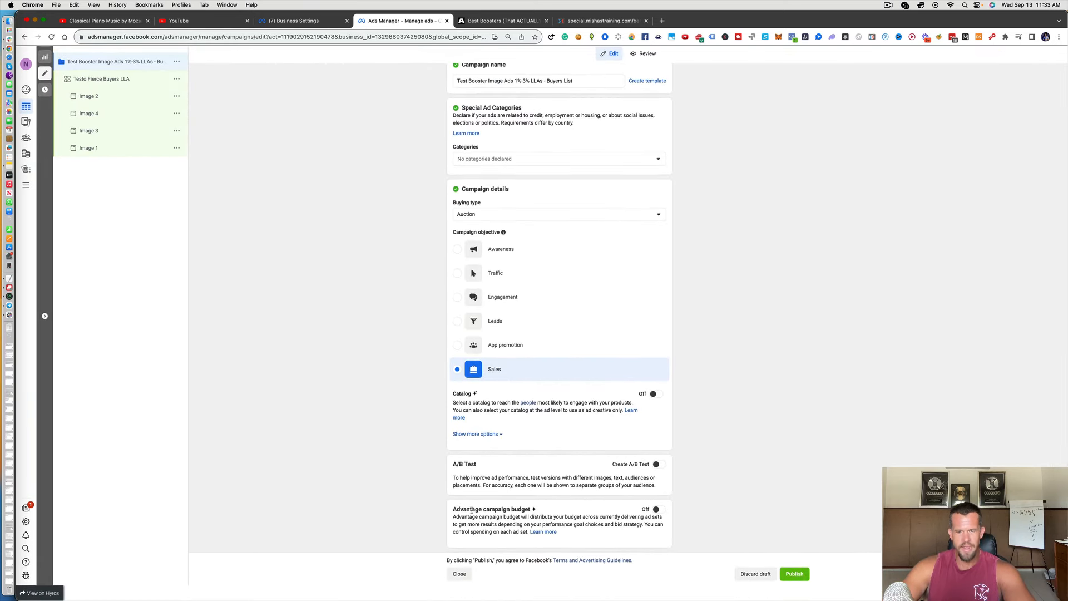
scroll(44, 67, up, 1)
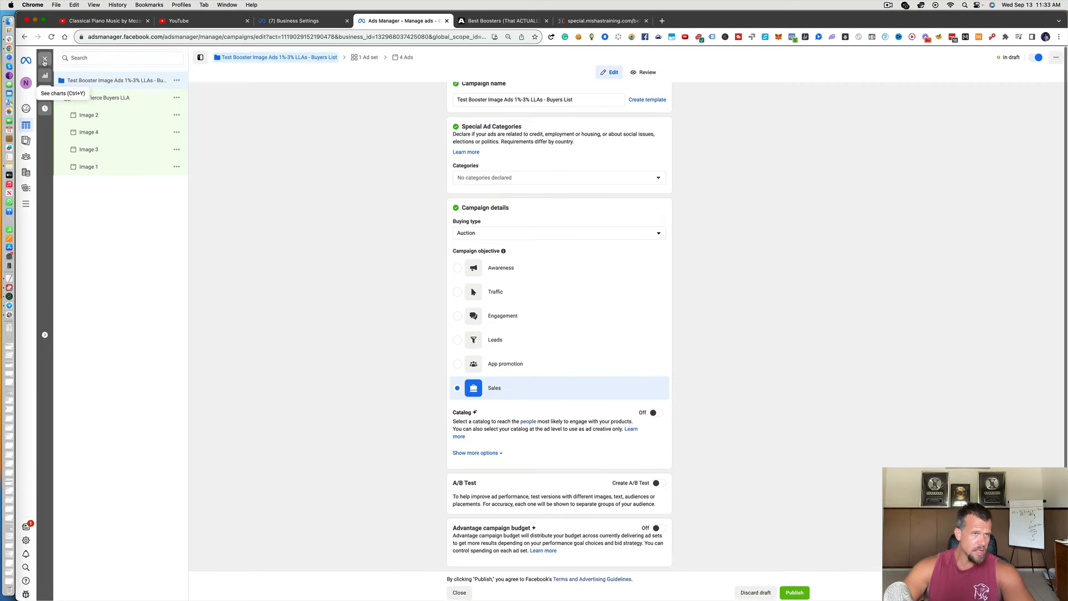
click(45, 56)
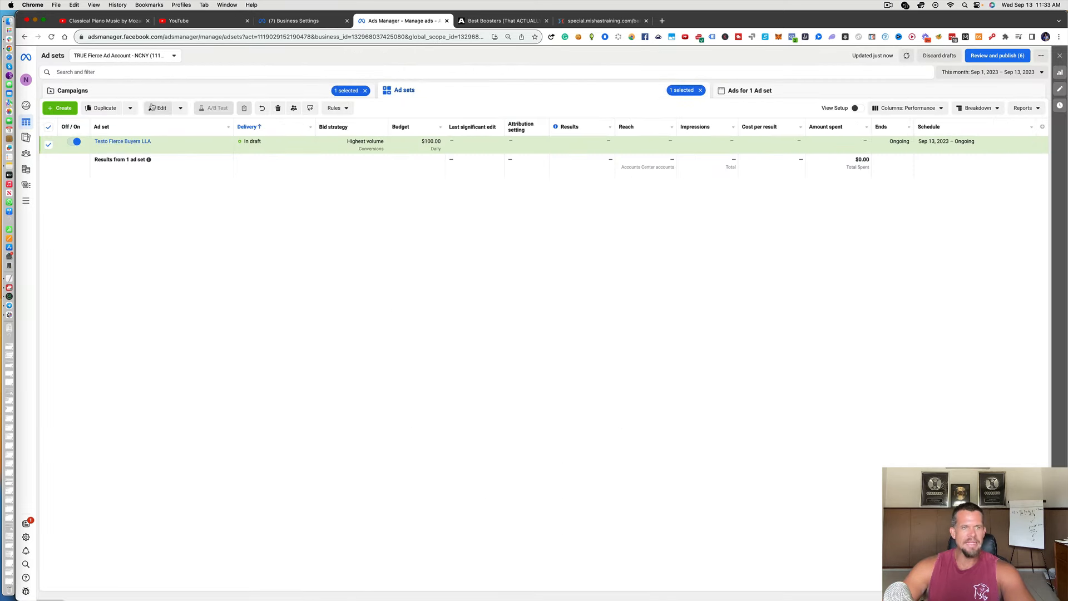
Compare the campaign's ad set list with the list of image ads under Testo Fierce Buyers LLA.
click(778, 90)
click(435, 92)
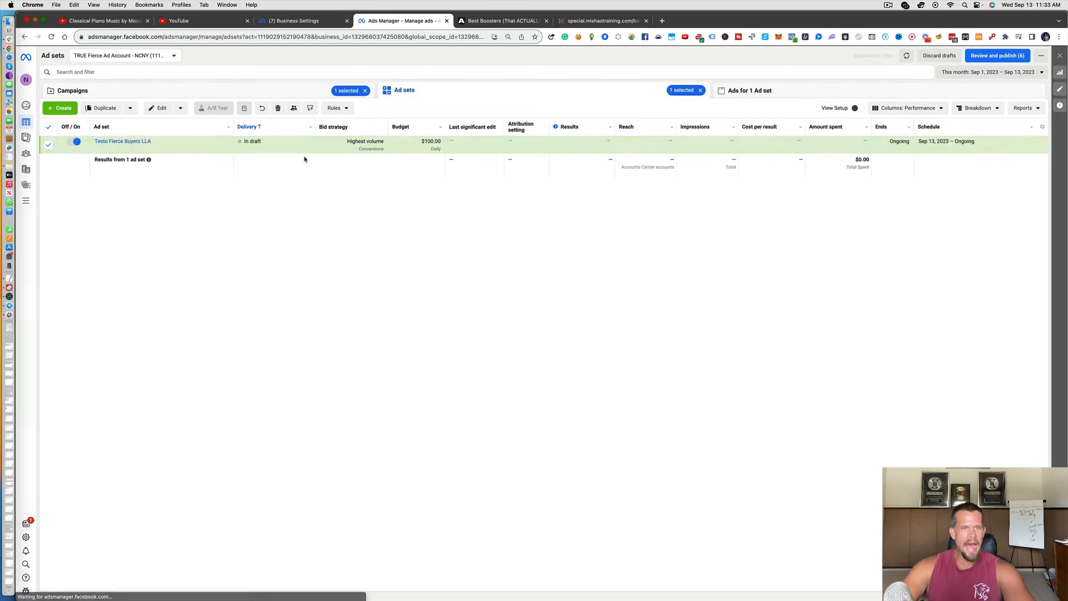
click(751, 92)
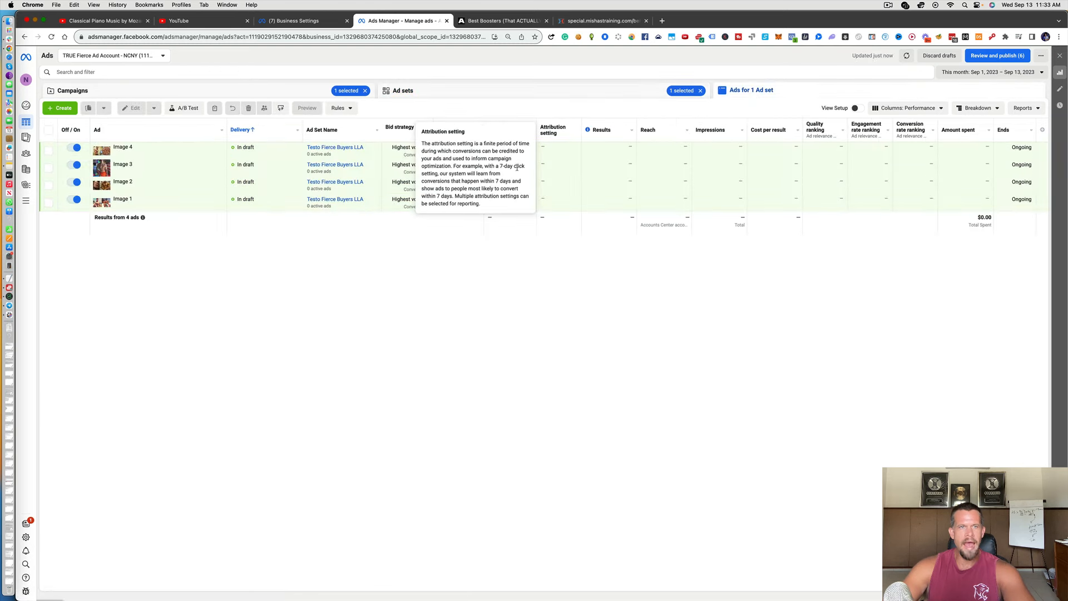
click(482, 90)
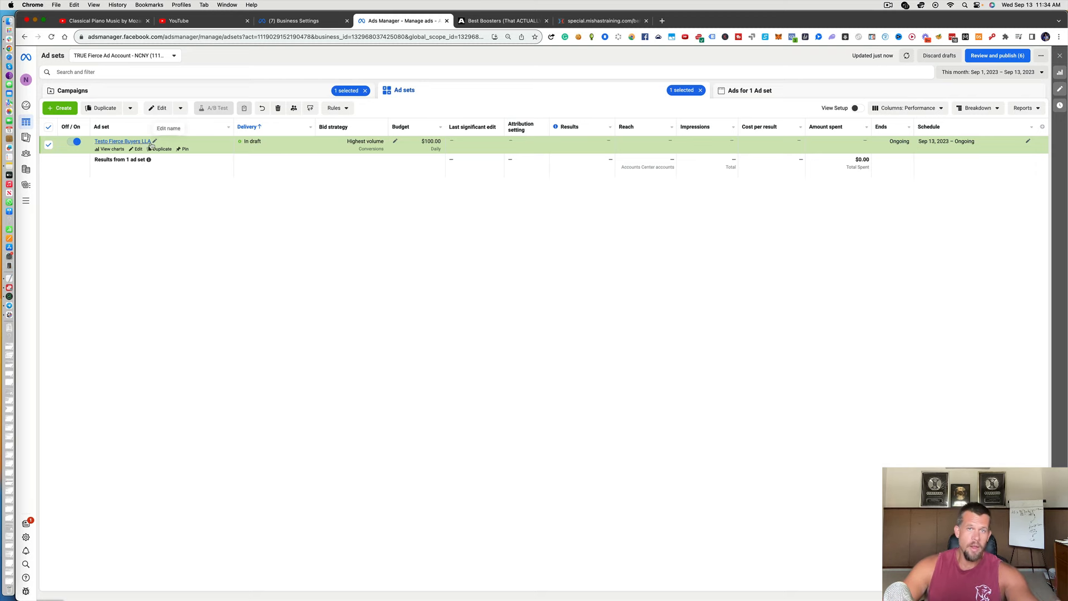
click(759, 95)
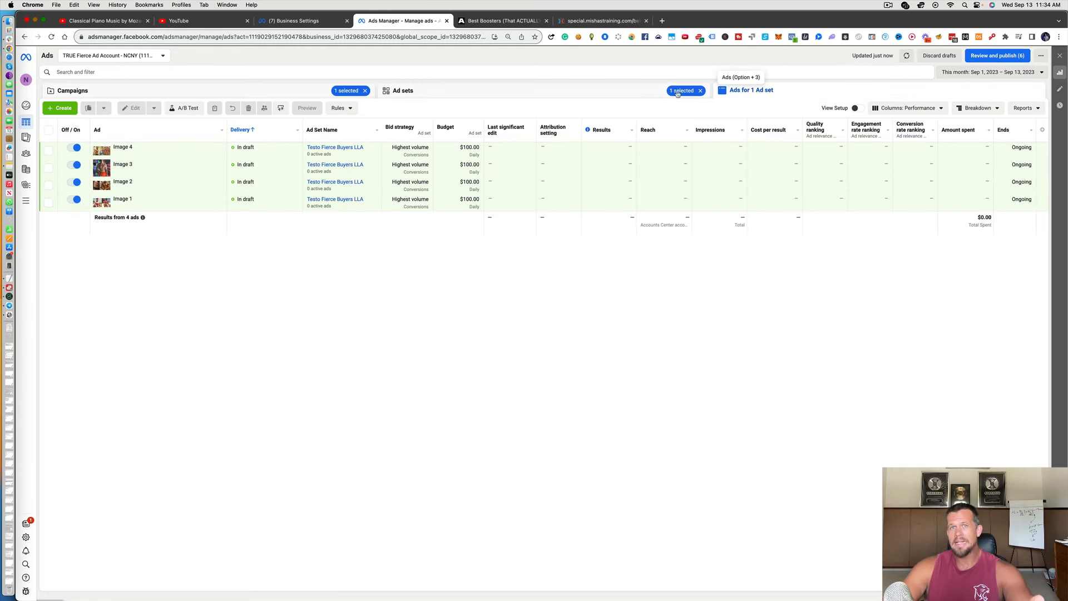
click(628, 91)
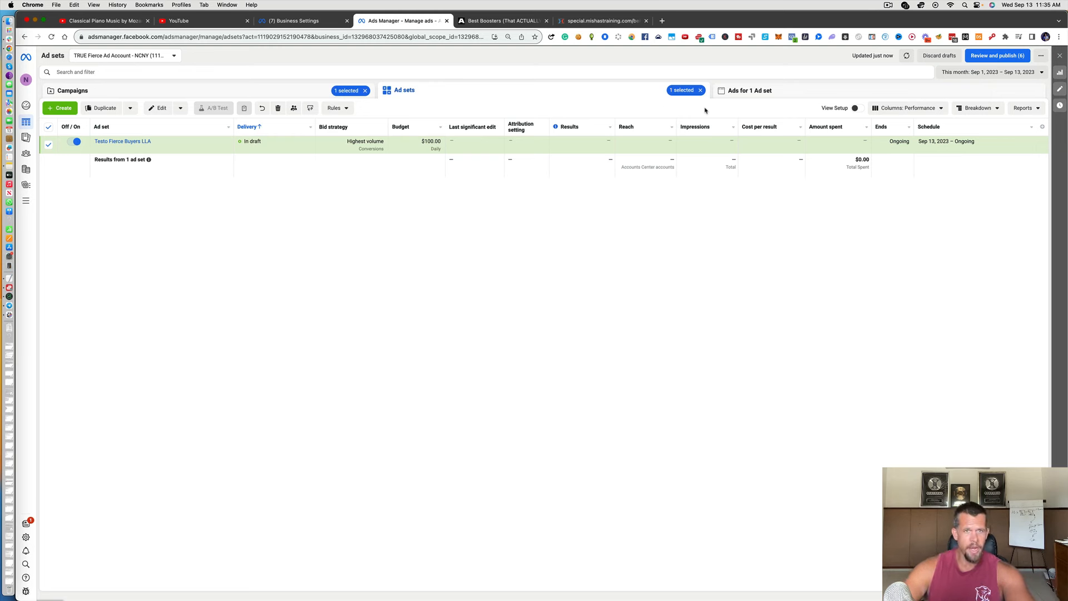
Open the Testo Fierce Buyers LLA ad set for editing and examine its budget, start date and start time.
click(142, 150)
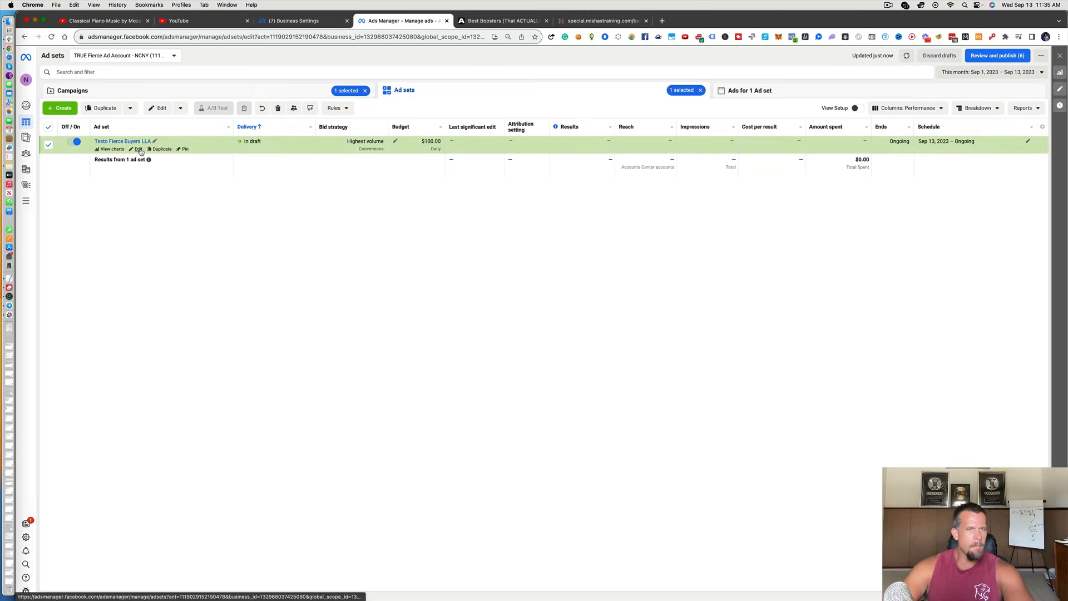
scroll(466, 276, down, 5)
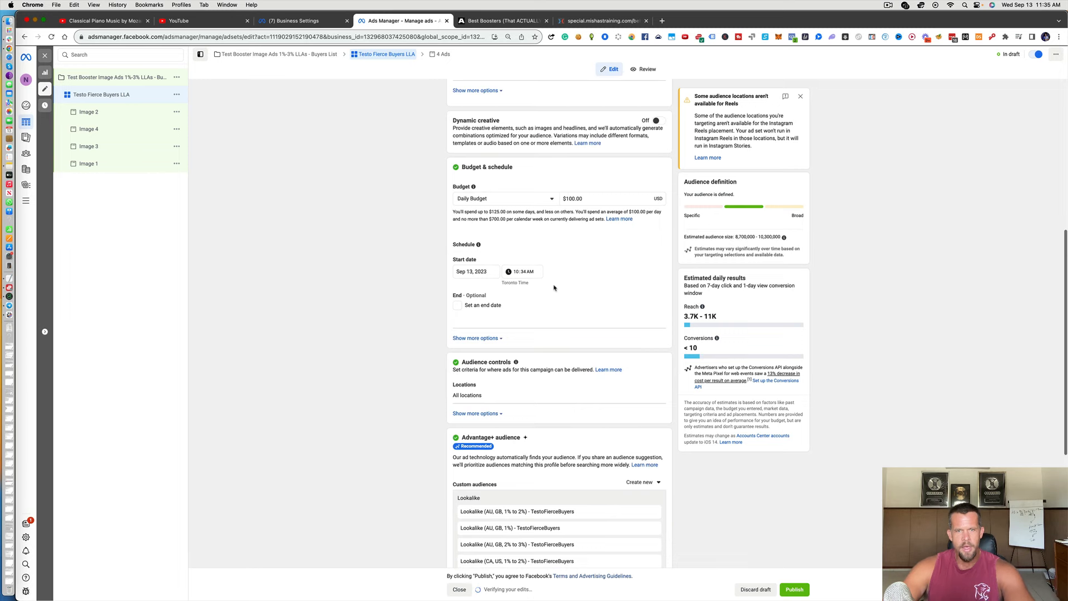
scroll(553, 287, down, 2)
scroll(553, 288, down, 2)
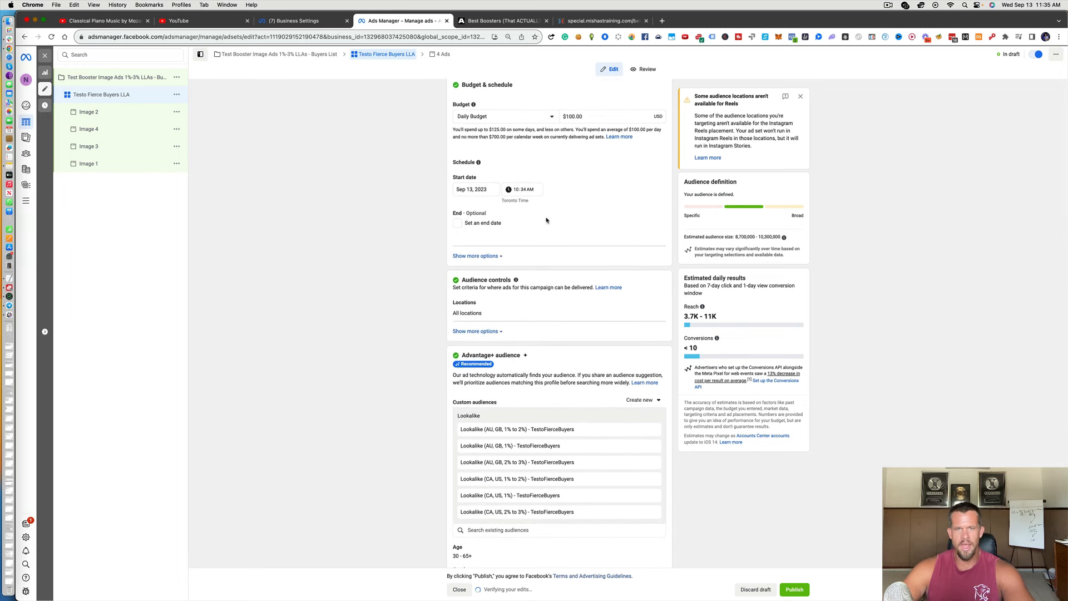
click(533, 192)
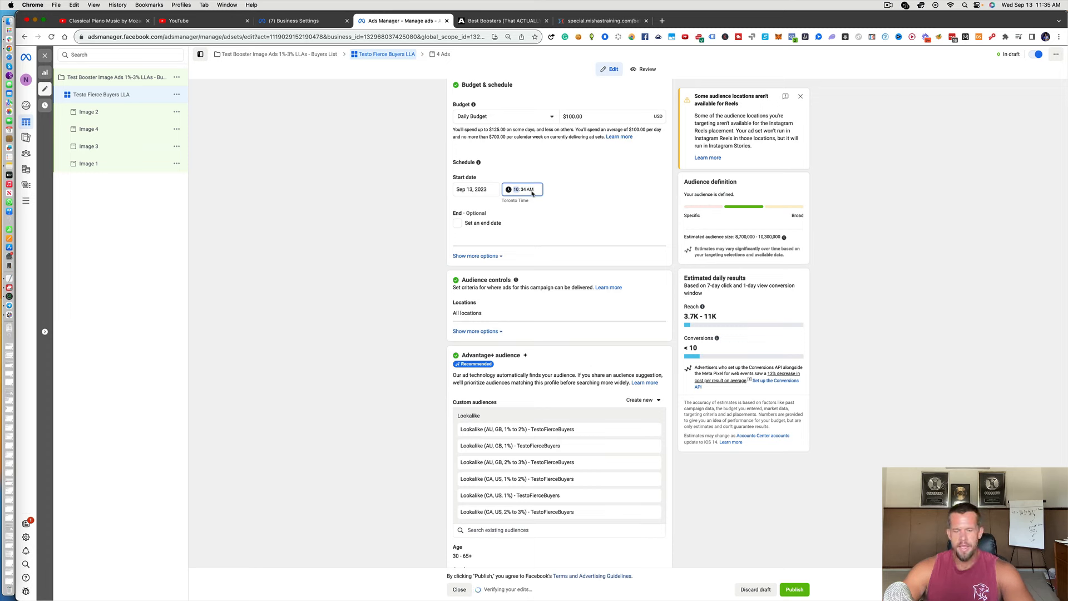
scroll(586, 133, up, 1)
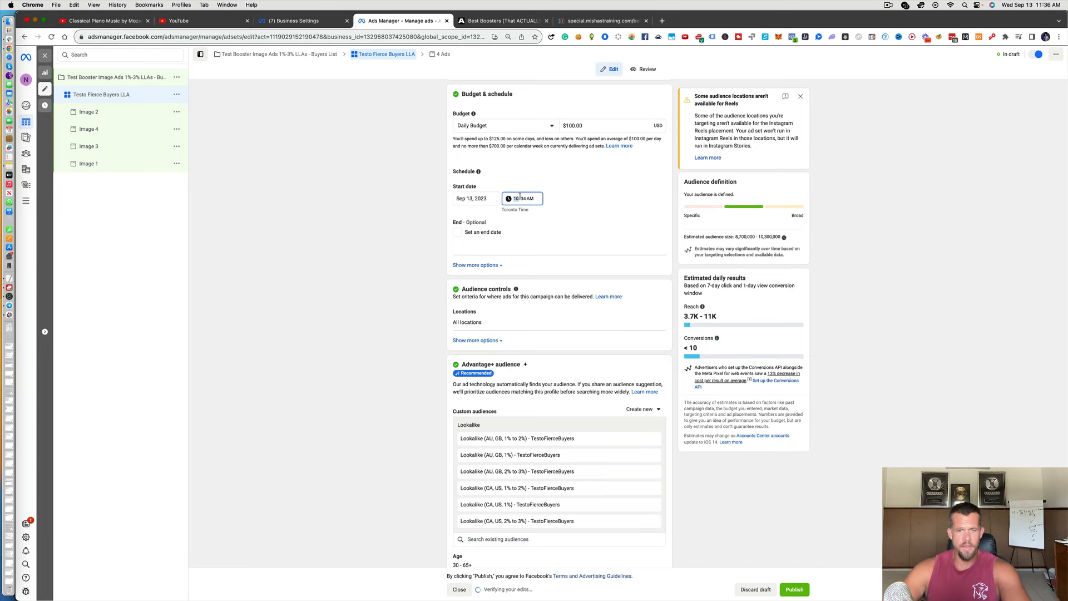
Examine the ad set's TestoFierceBuyers lookalike audiences, age and gender targeting, and estimated audience size.
scroll(520, 196, down, 3)
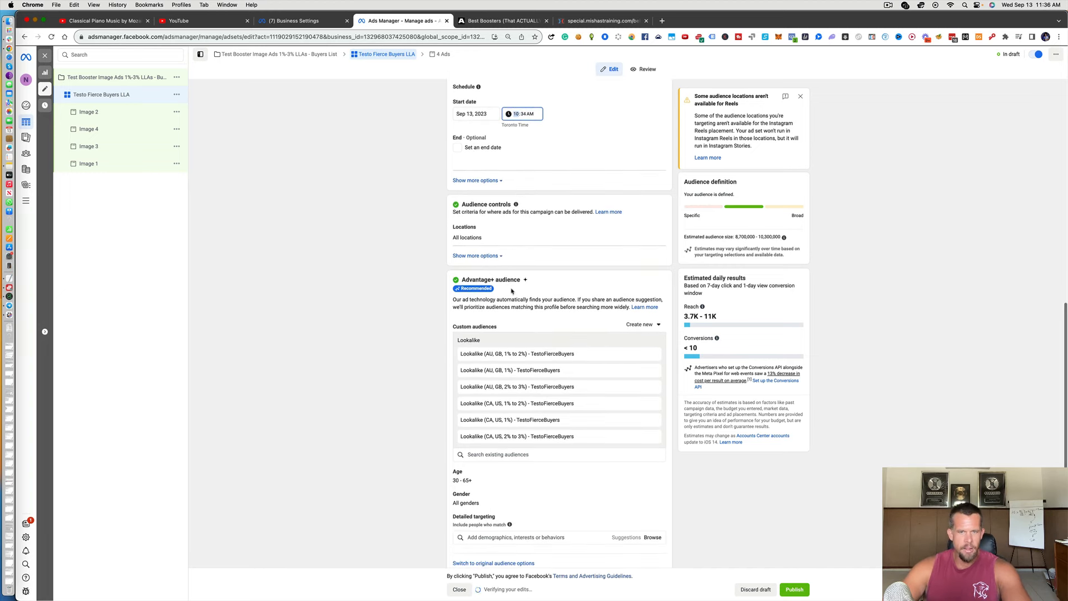
scroll(494, 364, down, 1)
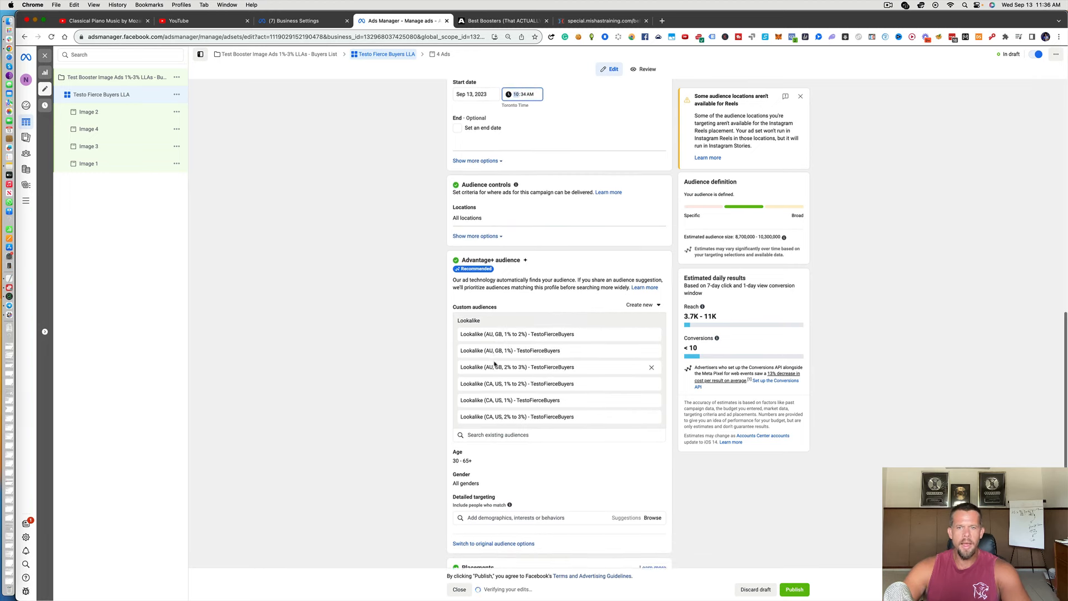
scroll(495, 364, down, 1)
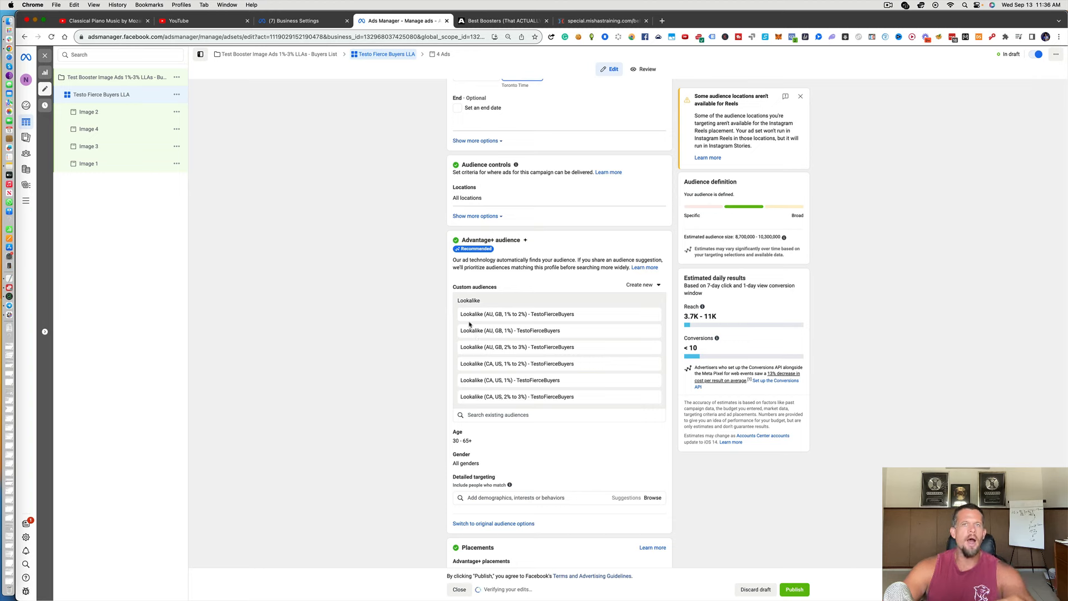
scroll(469, 324, down, 1)
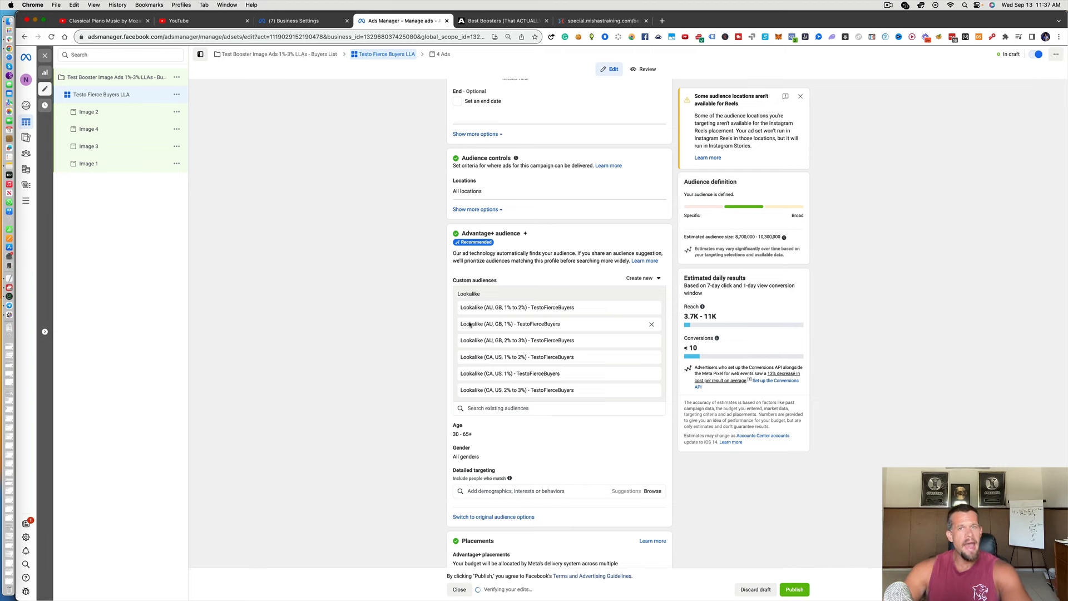
scroll(469, 324, down, 1)
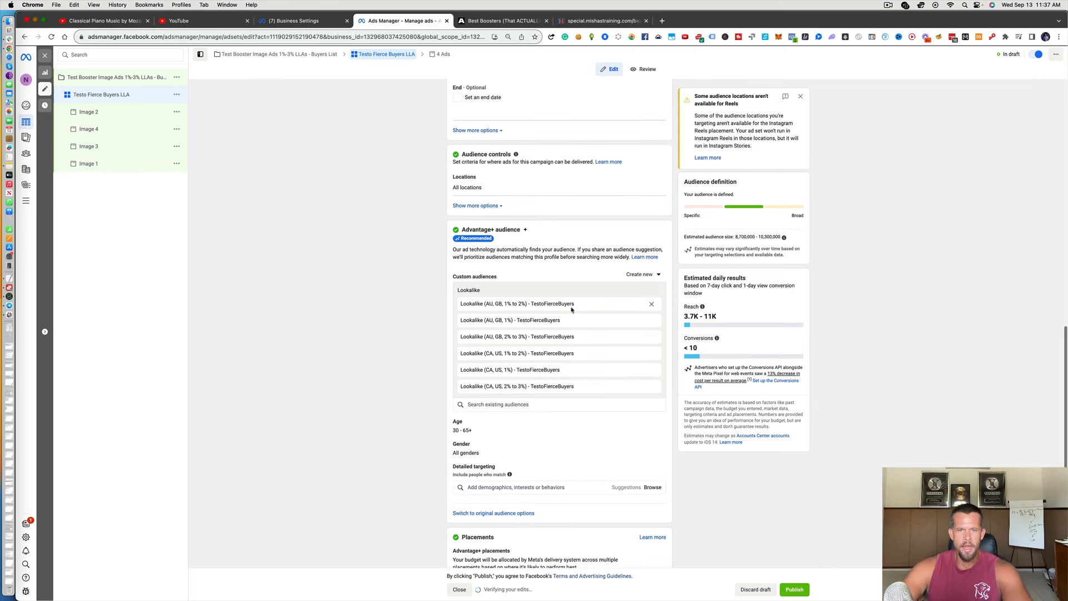
scroll(490, 356, down, 2)
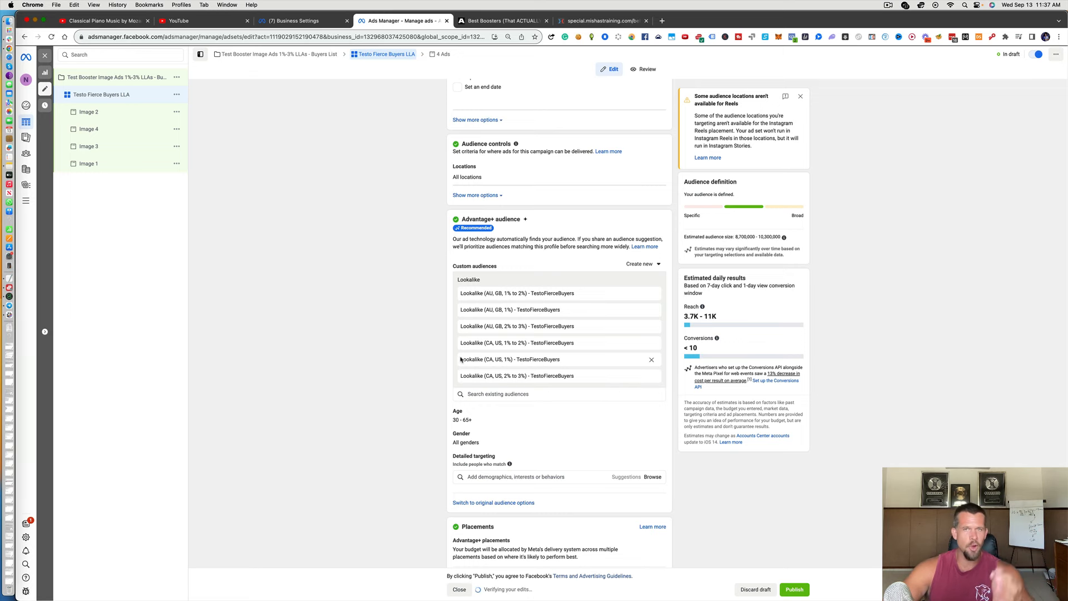
scroll(461, 360, down, 1)
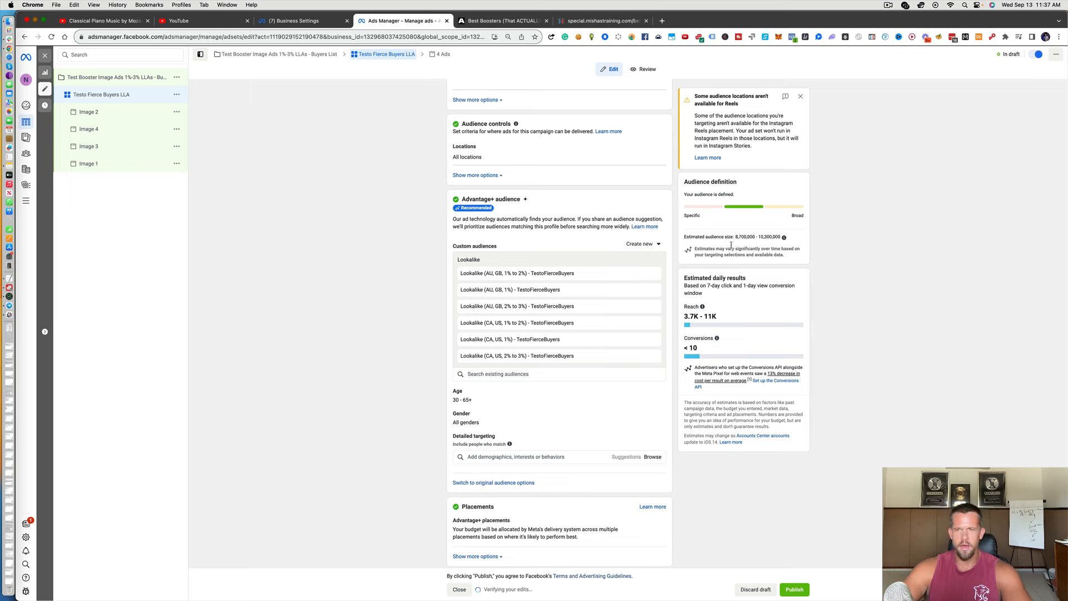
drag(736, 238, 778, 241)
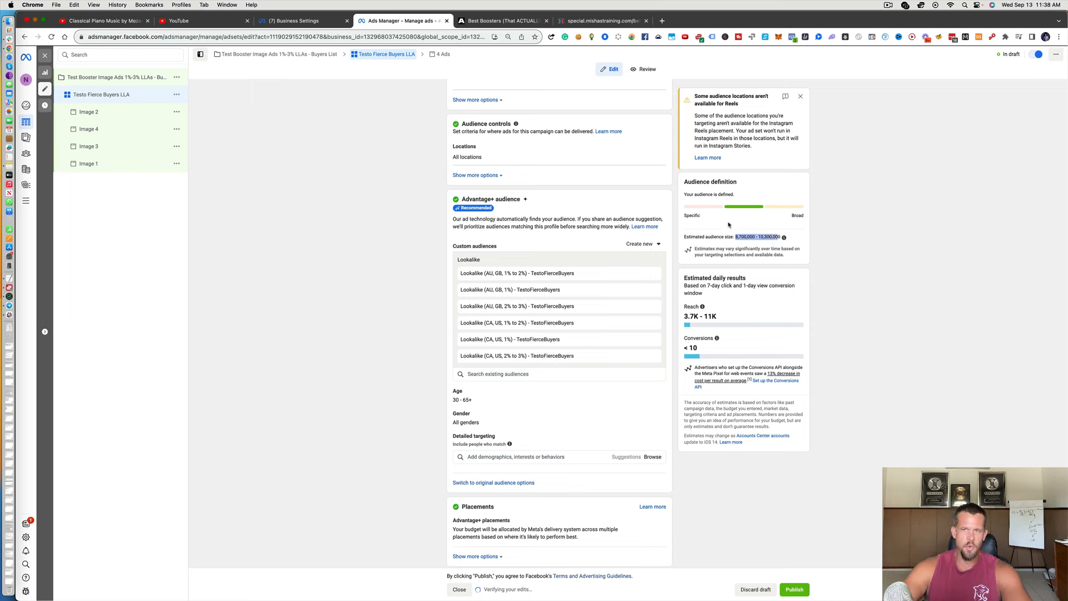
click(721, 245)
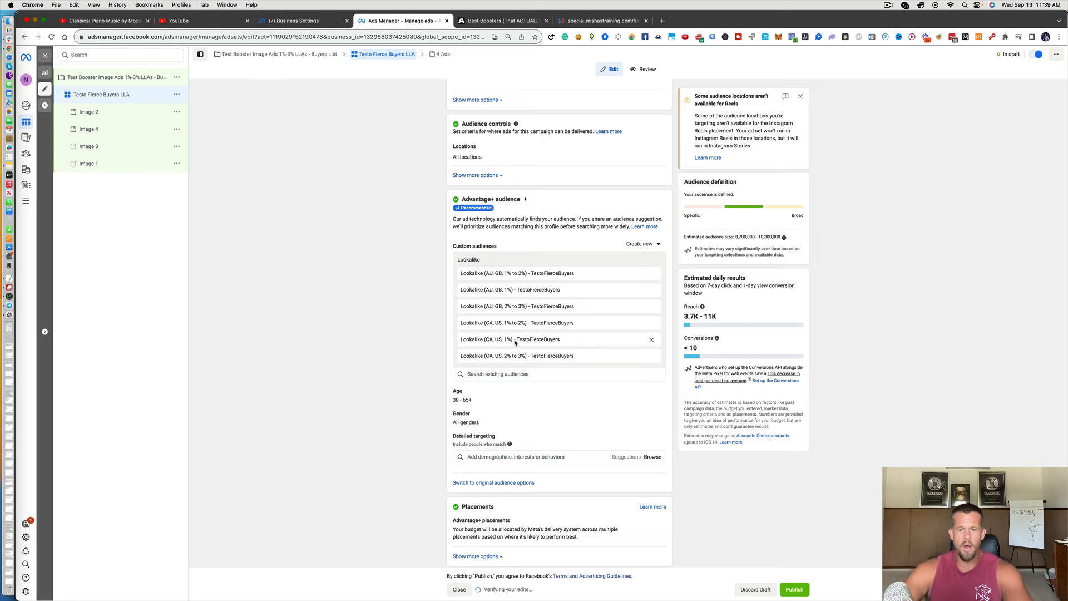
scroll(516, 343, up, 10)
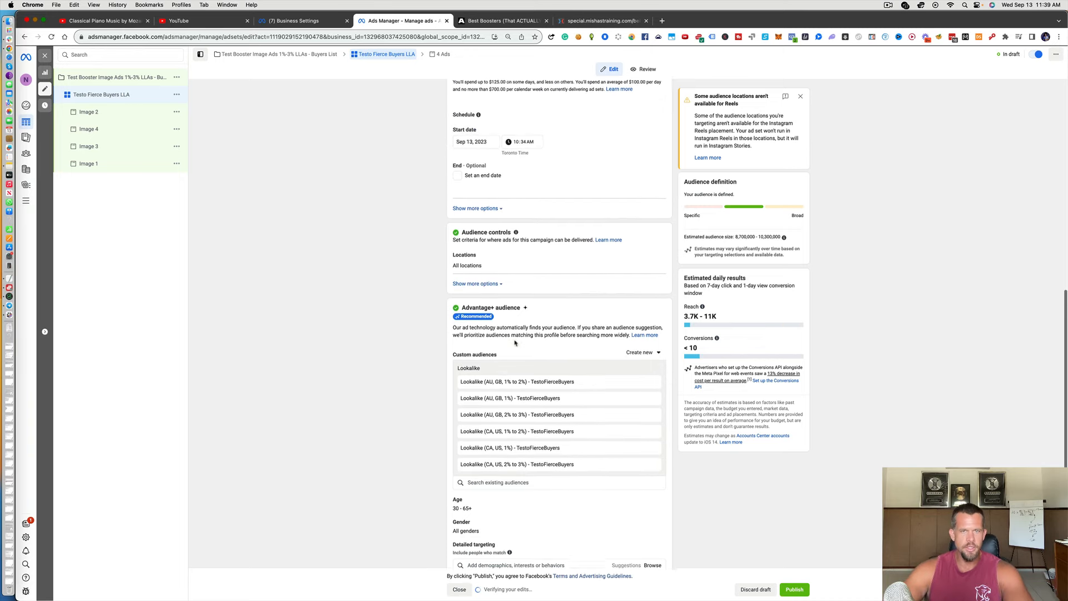
scroll(515, 342, down, 10)
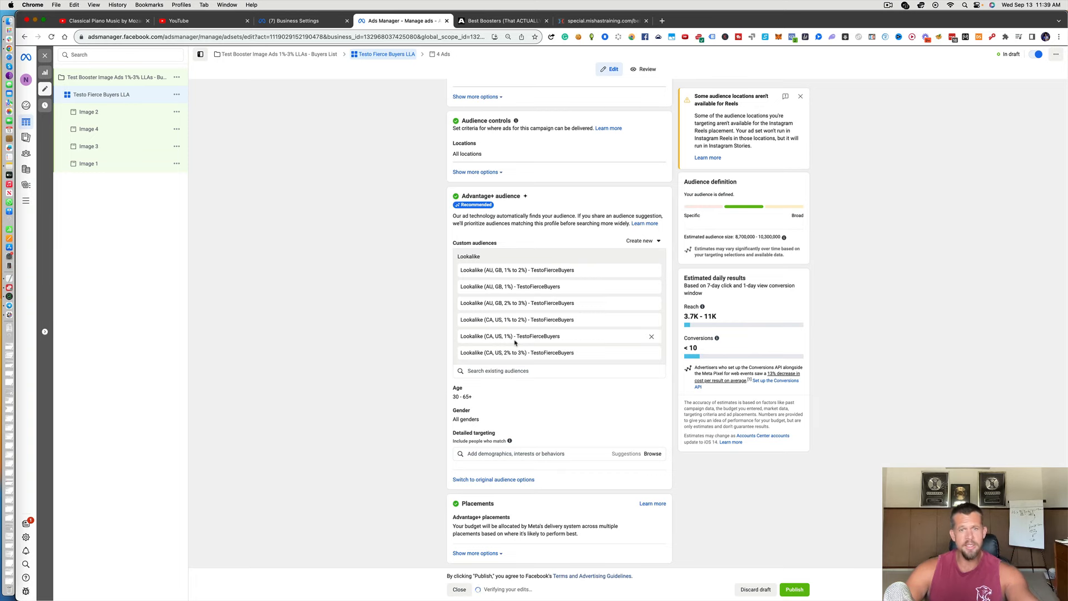
Switch the ad set to manual placements and exclude the Audience network platform.
scroll(514, 343, down, 1)
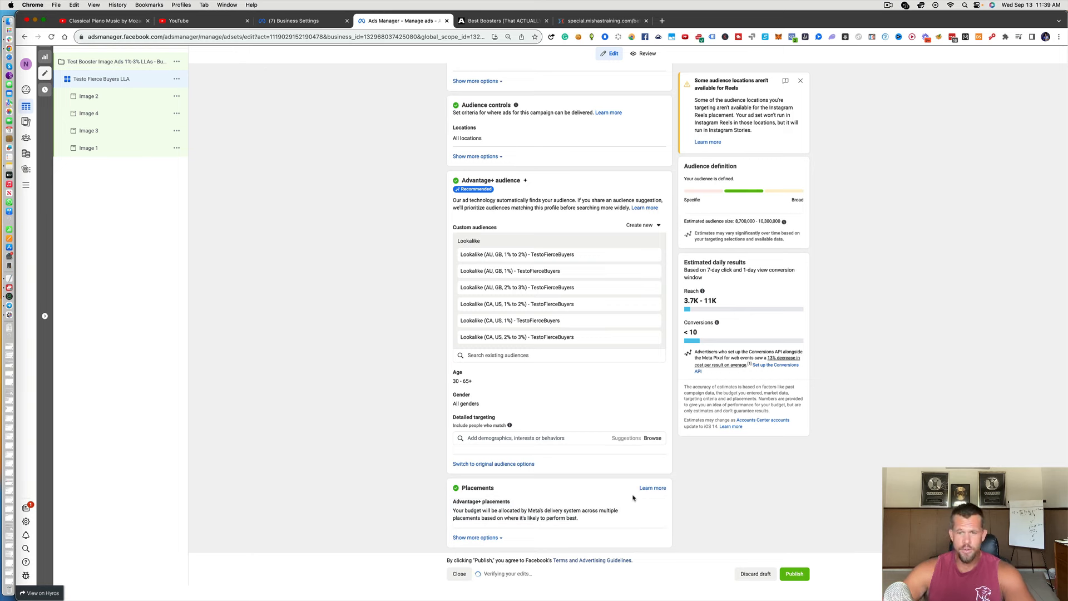
click(654, 502)
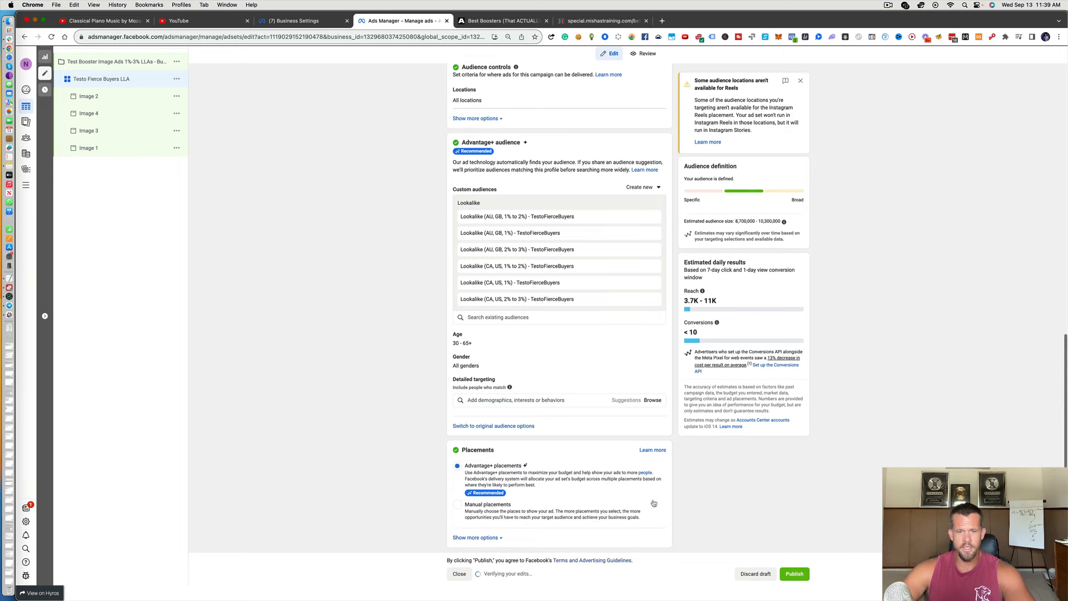
click(561, 506)
scroll(557, 509, down, 3)
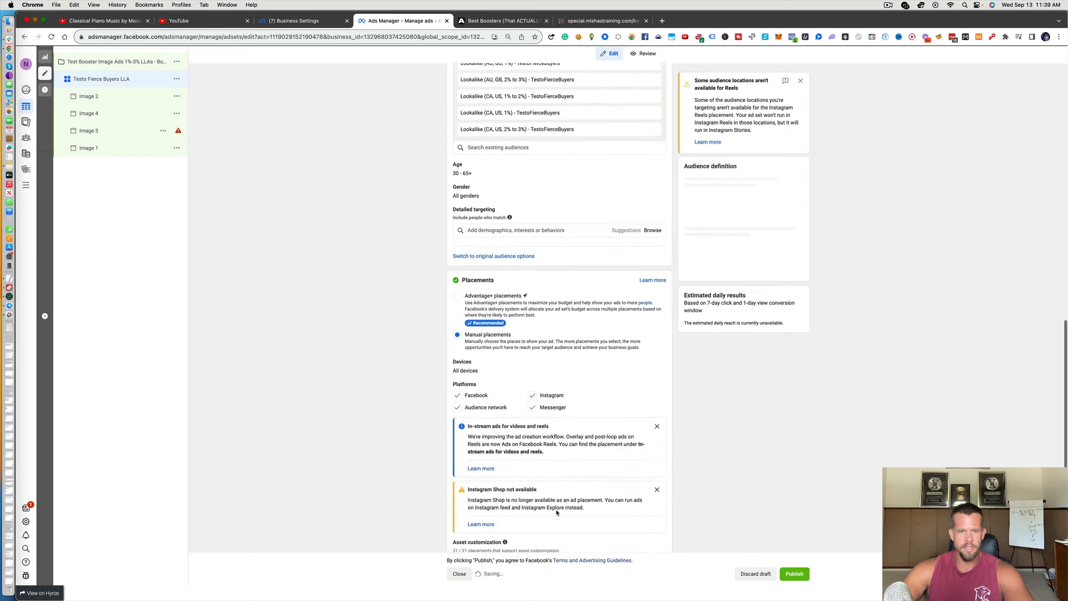
scroll(556, 501, down, 1)
click(482, 365)
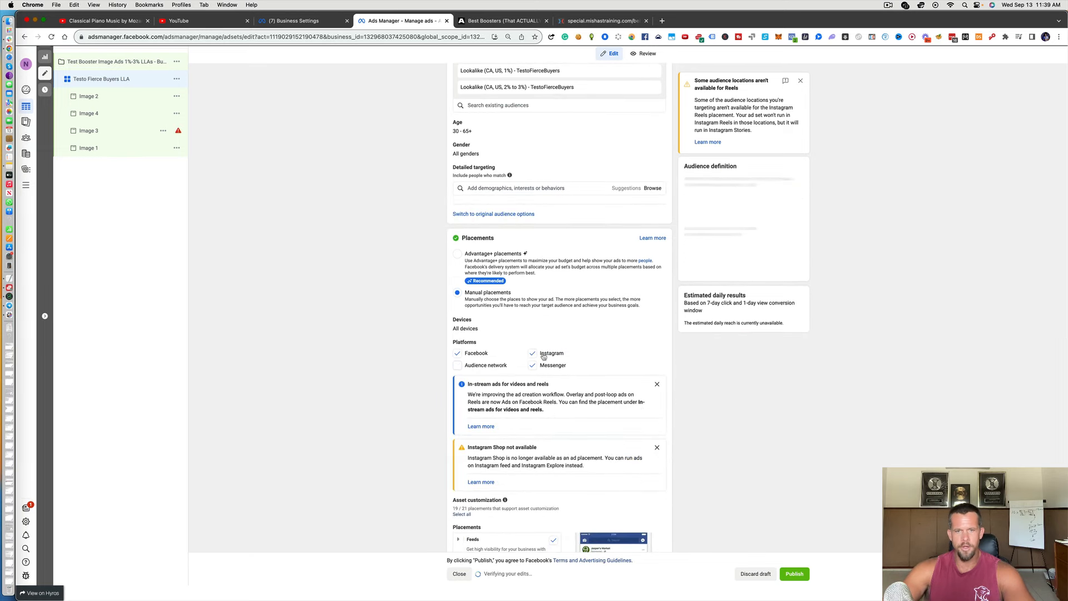
Try different combinations of the Facebook, Instagram, Messenger and Audience network platforms, ending with all four included in the manual placements.
click(544, 357)
click(548, 366)
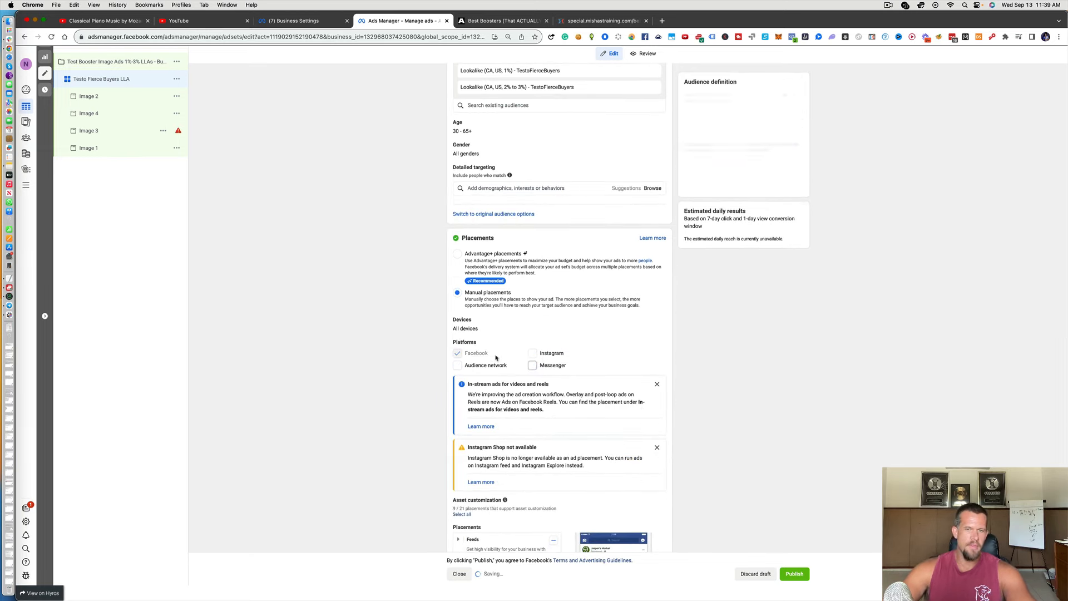
click(533, 354)
click(471, 354)
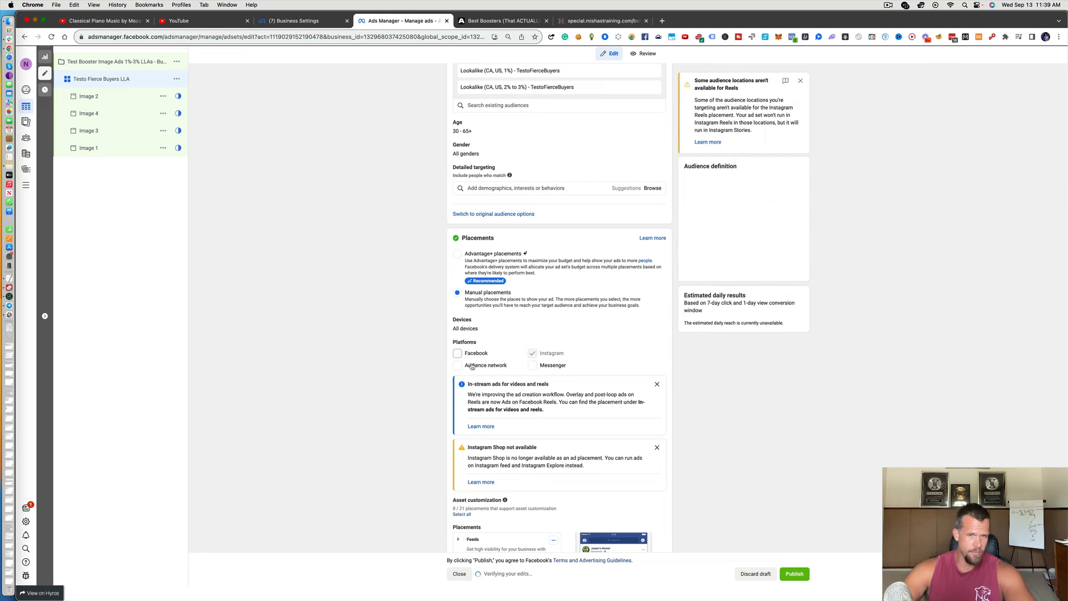
click(471, 366)
click(475, 356)
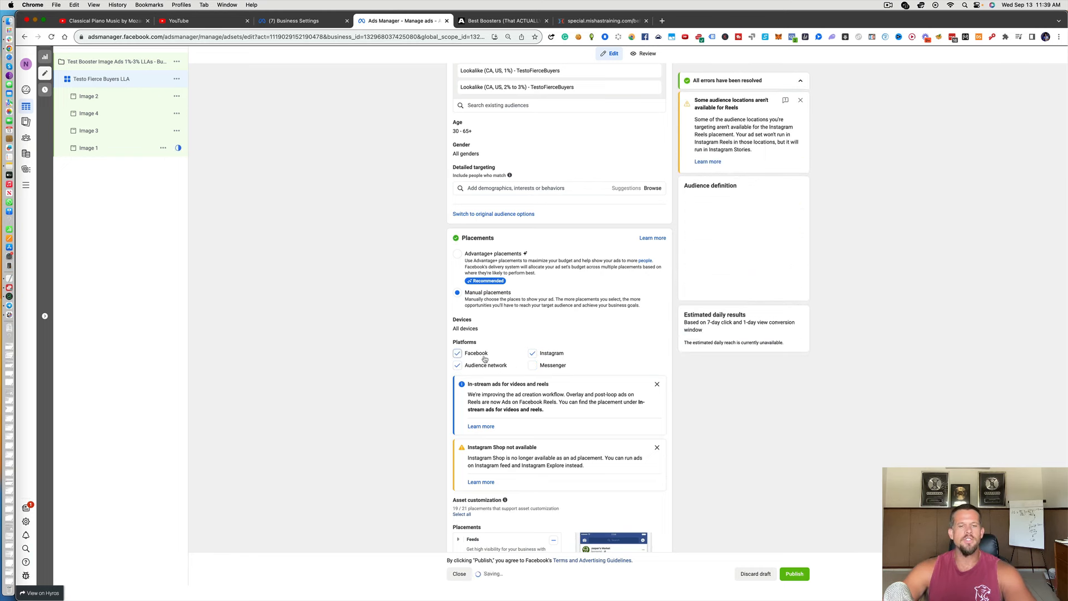
click(533, 366)
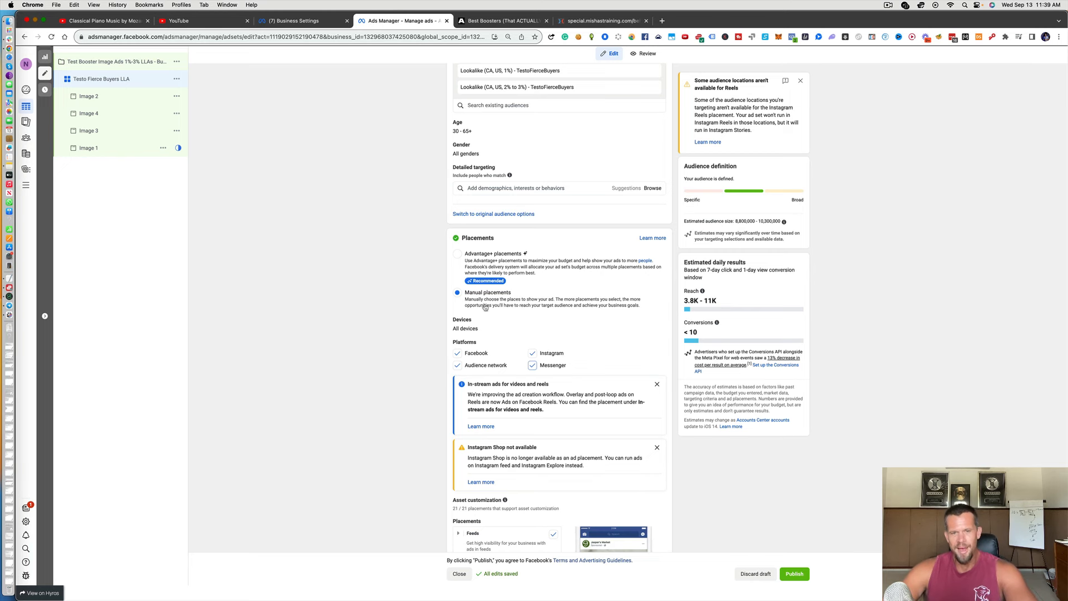
Try excluding Audience network, include it again, and switch the ad set back to Advantage+ placements.
click(477, 368)
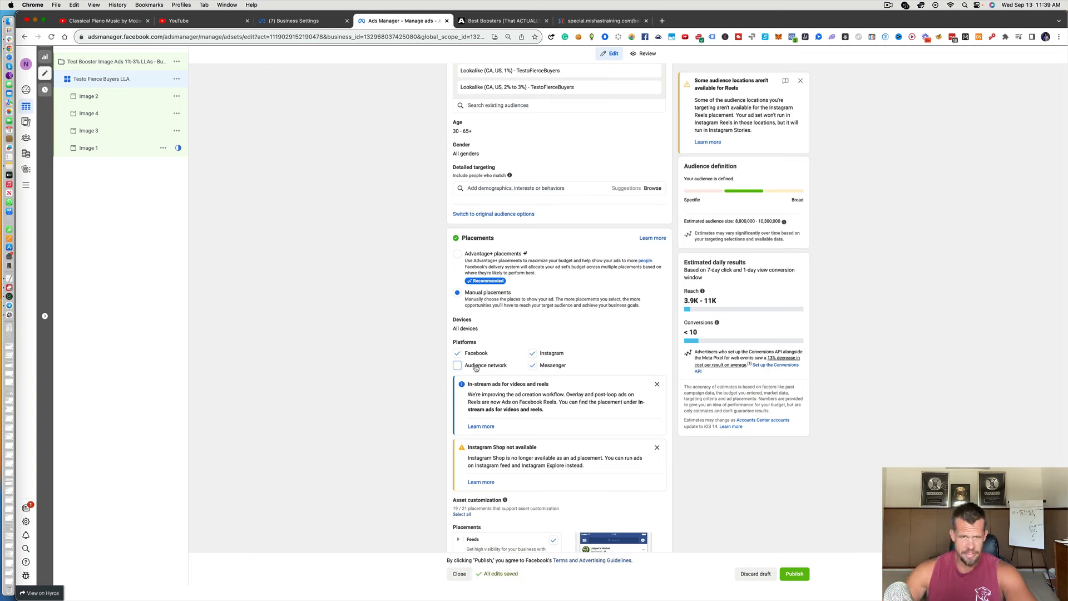
click(476, 368)
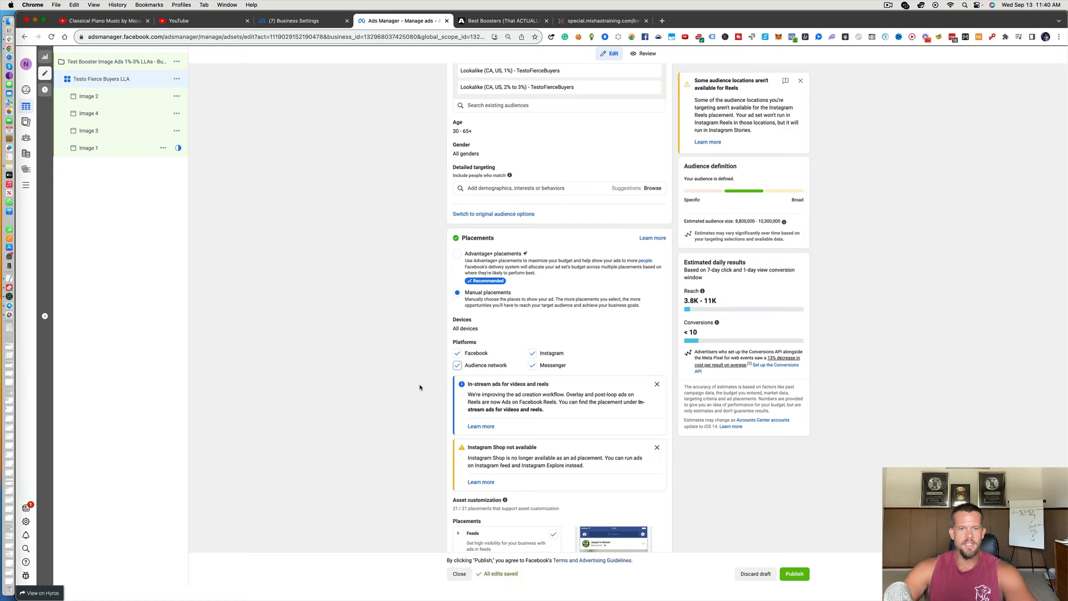
click(479, 262)
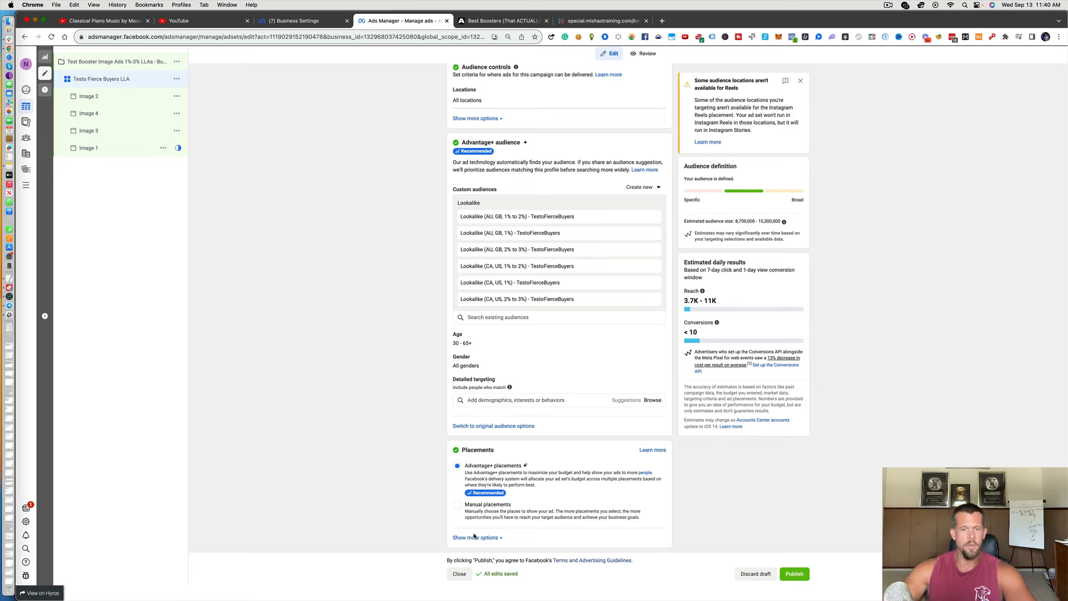
Set the gender targeting of the Testo Fierce Buyers LLA ad set to Men.
scroll(474, 537, up, 1)
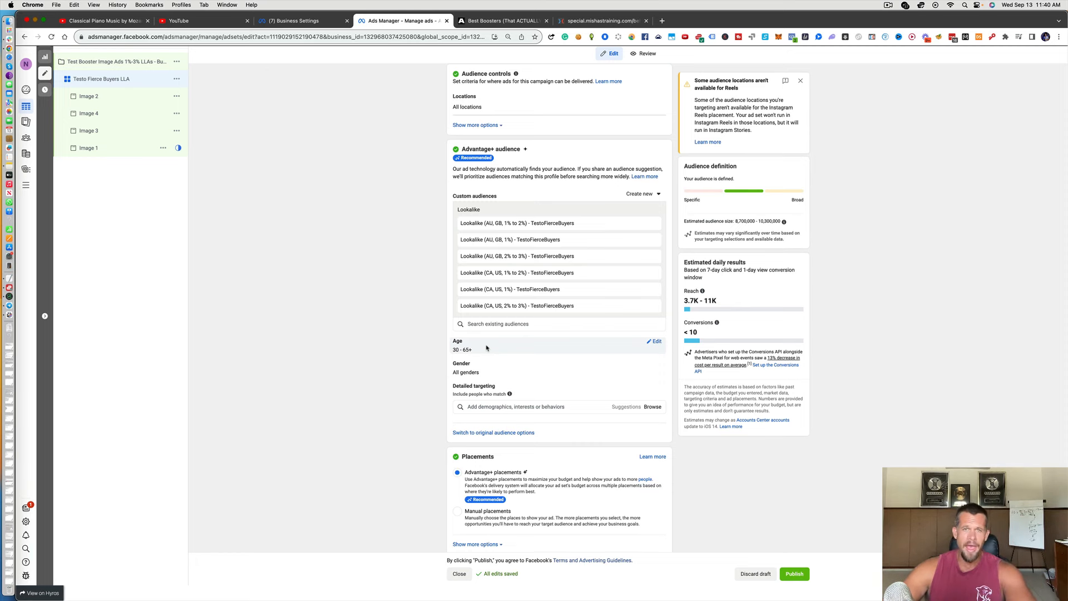
scroll(486, 347, down, 1)
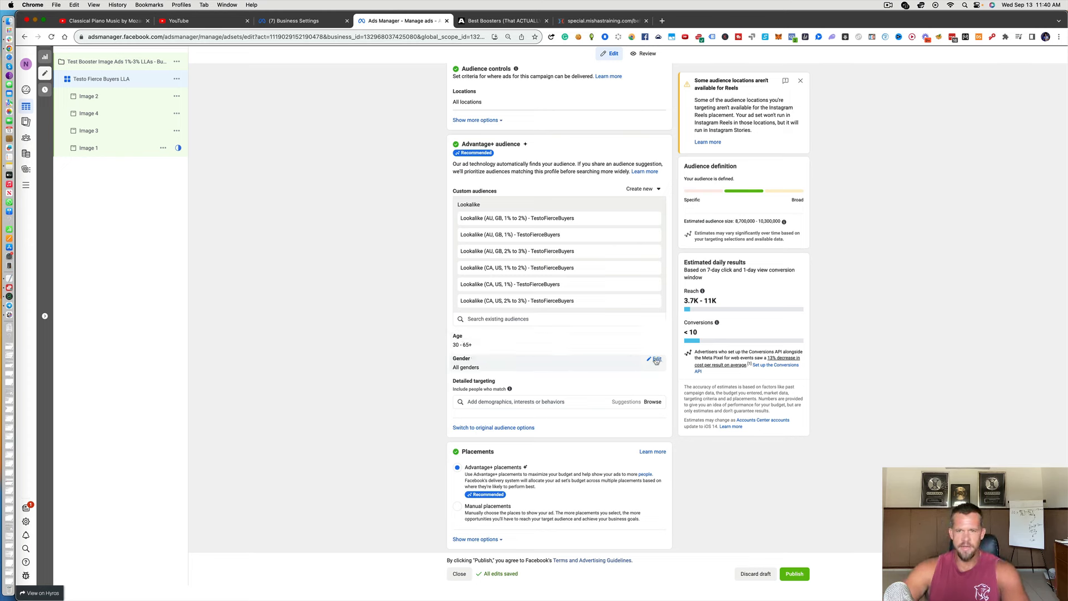
click(657, 360)
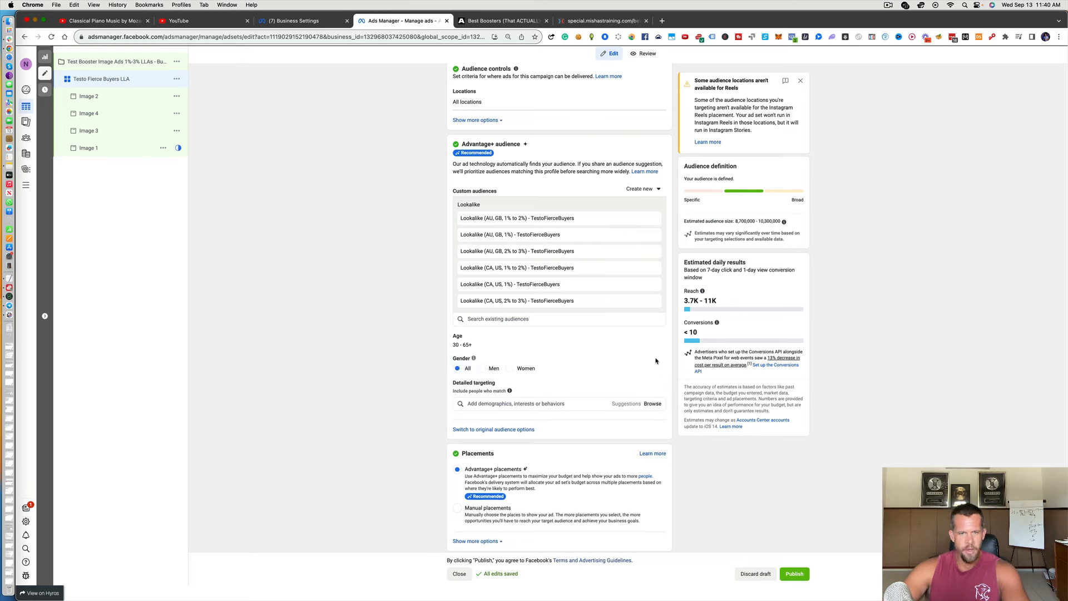
click(493, 368)
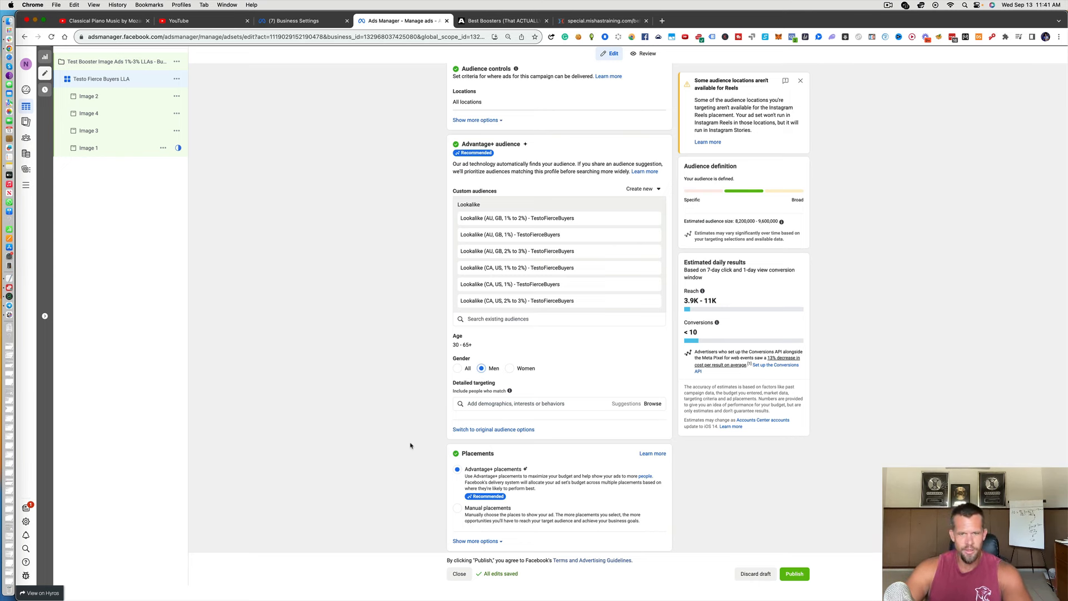
scroll(411, 446, down, 1)
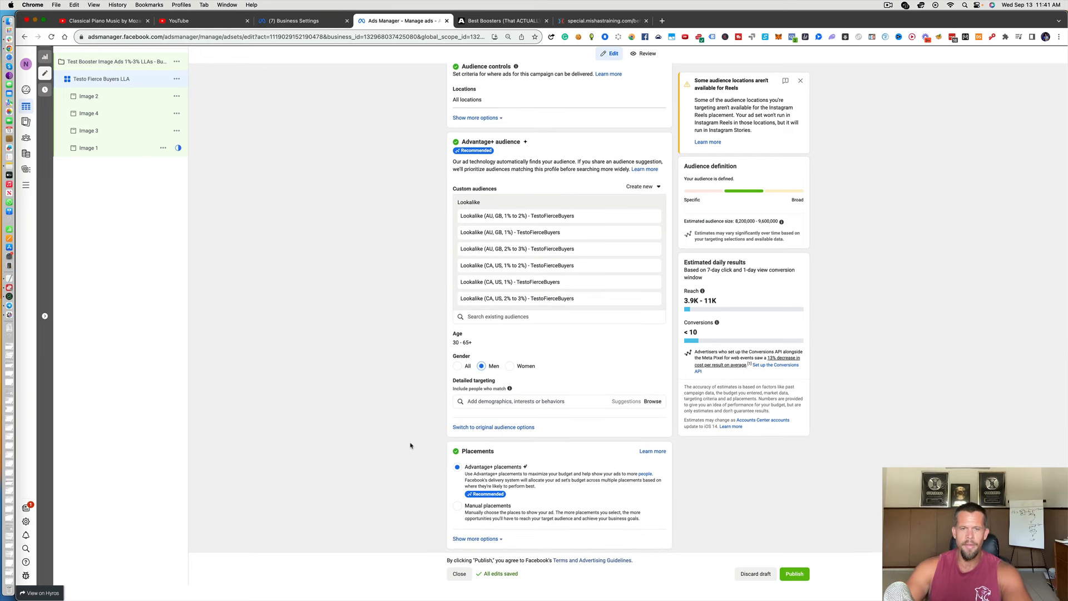
click(481, 366)
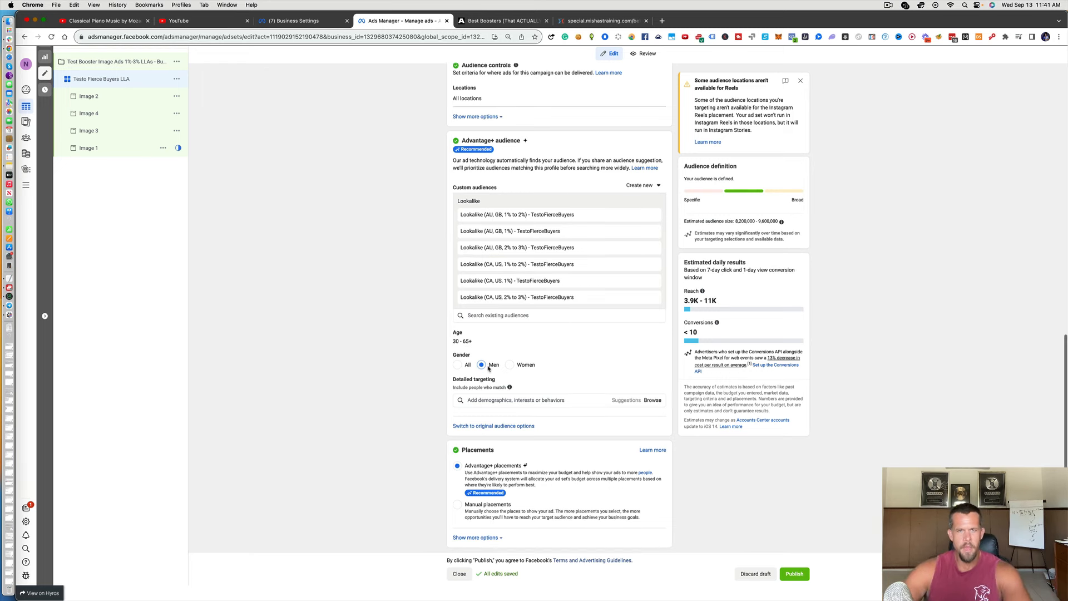
Try narrowing the detailed targeting with the Frank Kern (business leader) interest, and remove that interest again.
scroll(489, 368, up, 3)
scroll(488, 369, up, 5)
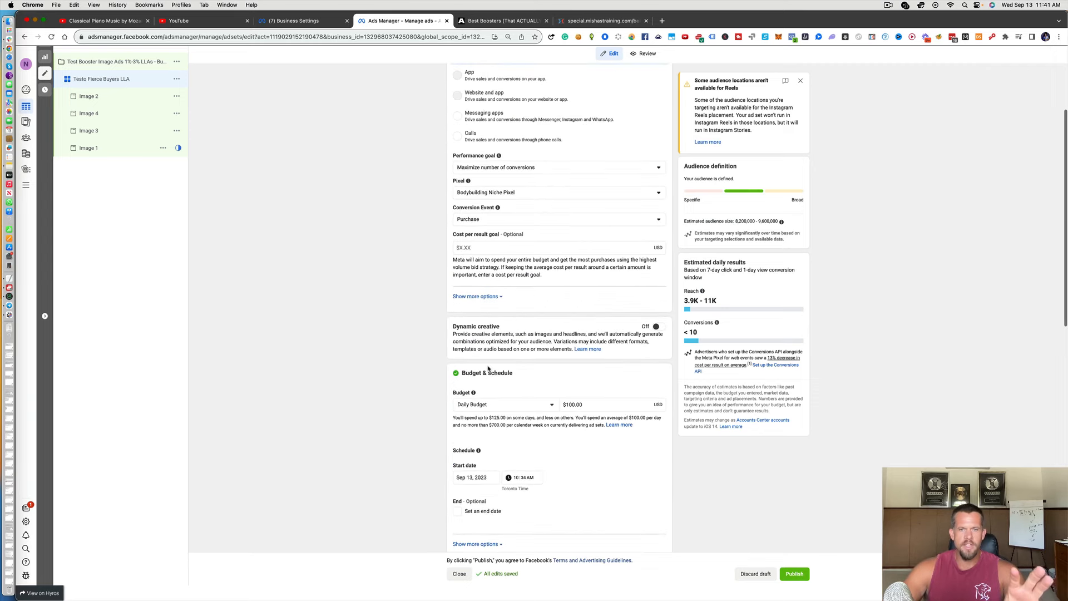
scroll(489, 368, down, 5)
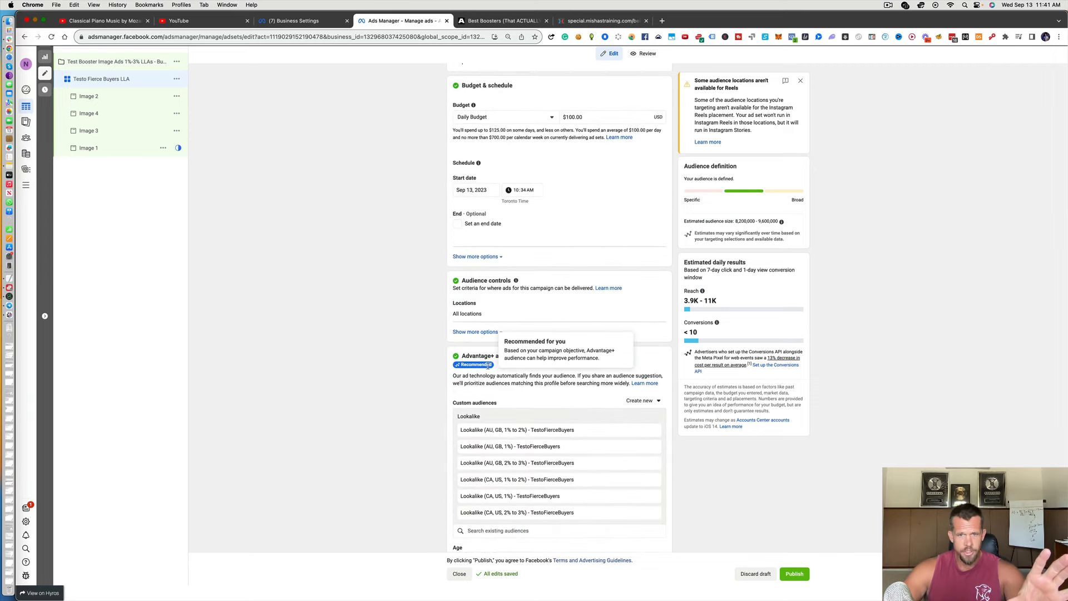
scroll(488, 367, down, 2)
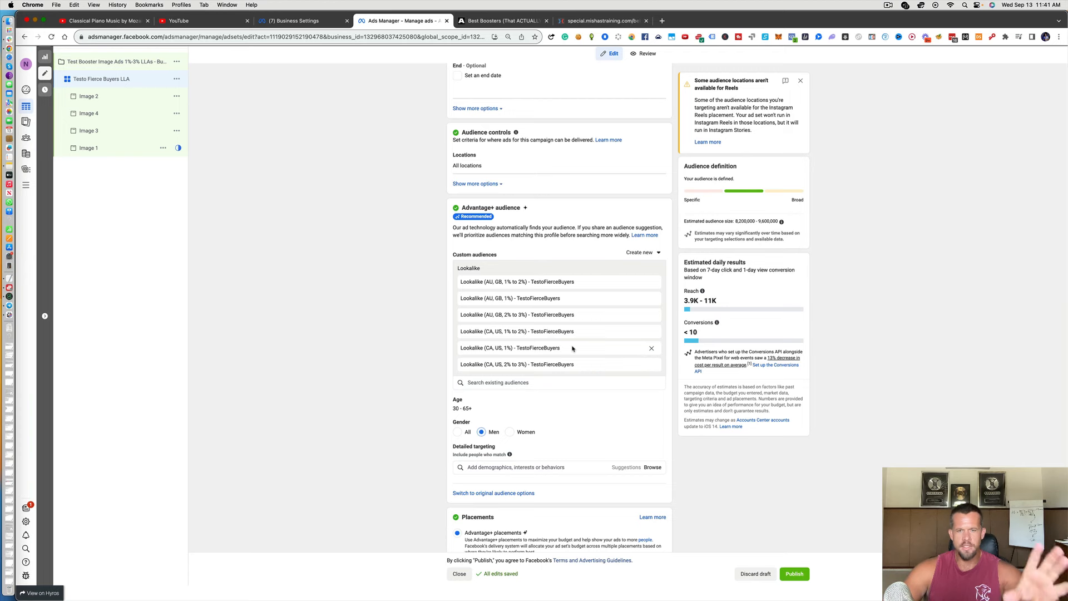
scroll(573, 348, down, 1)
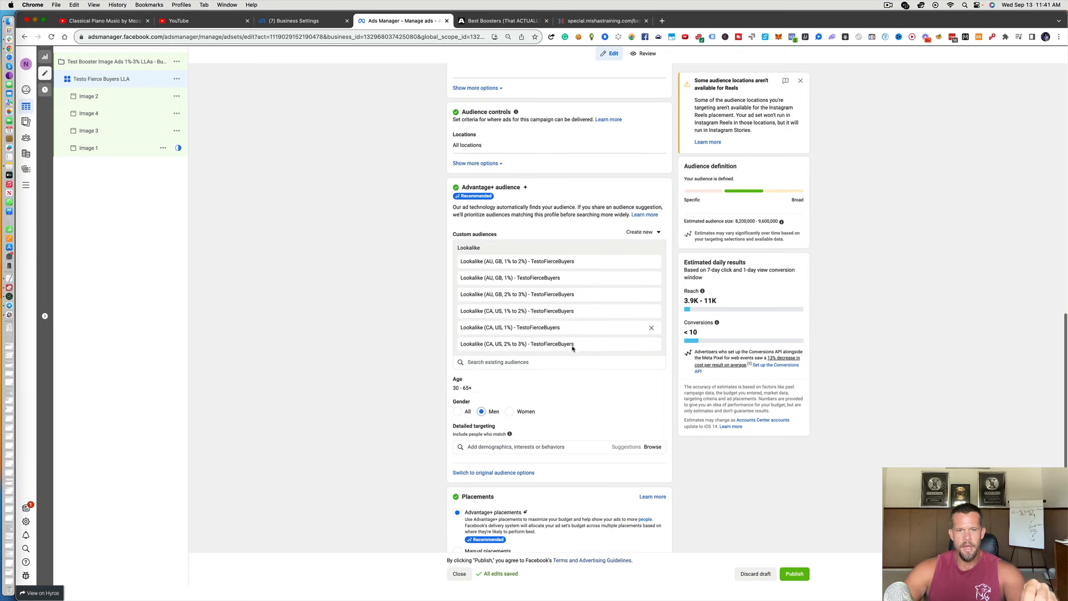
click(531, 445)
scroll(531, 445, down, 1)
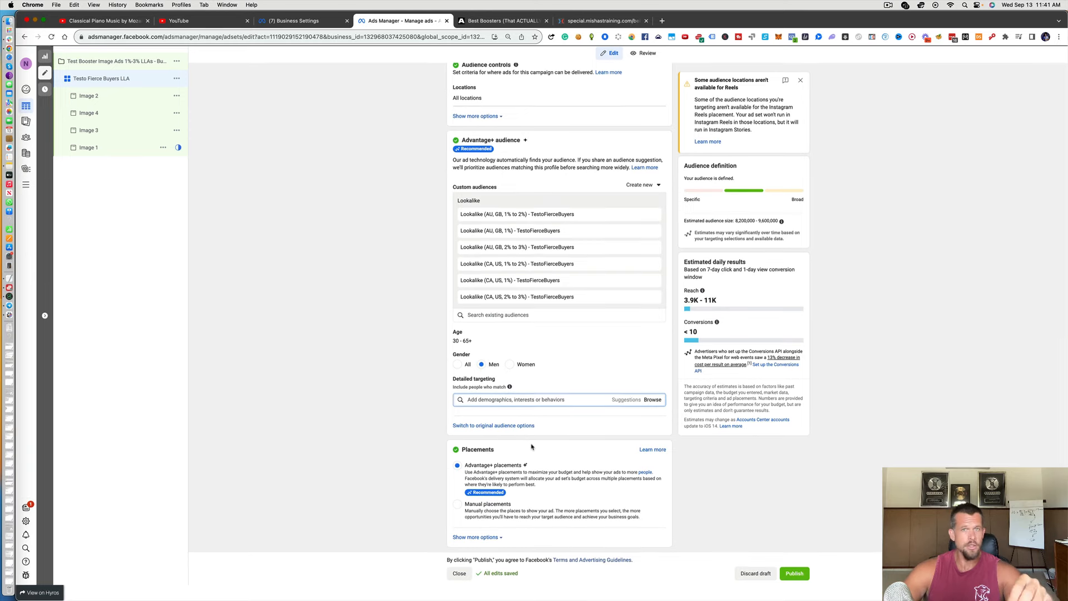
text(fi)
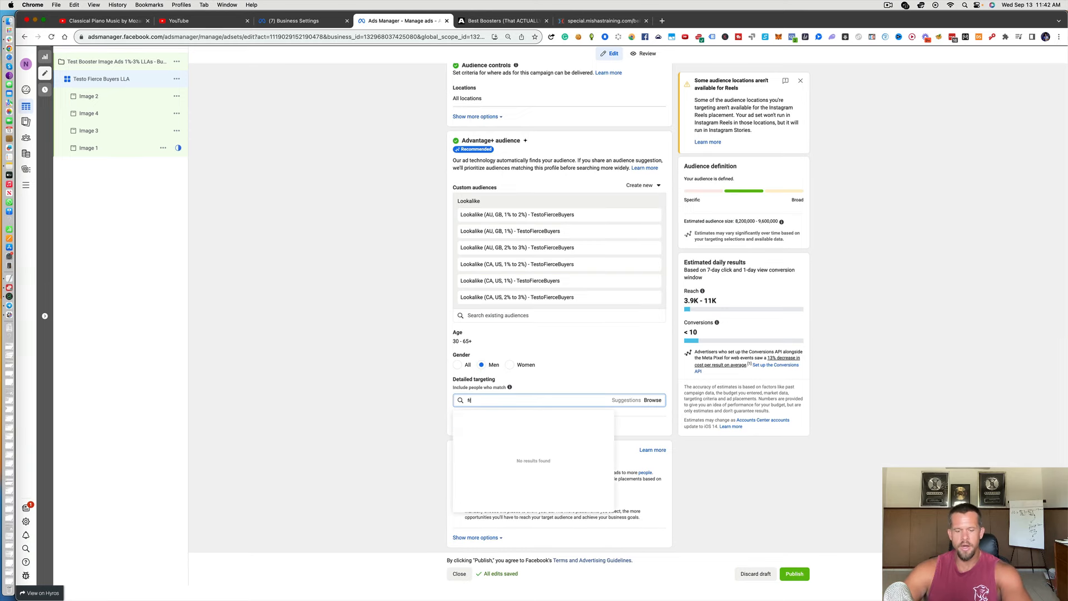
text(an)
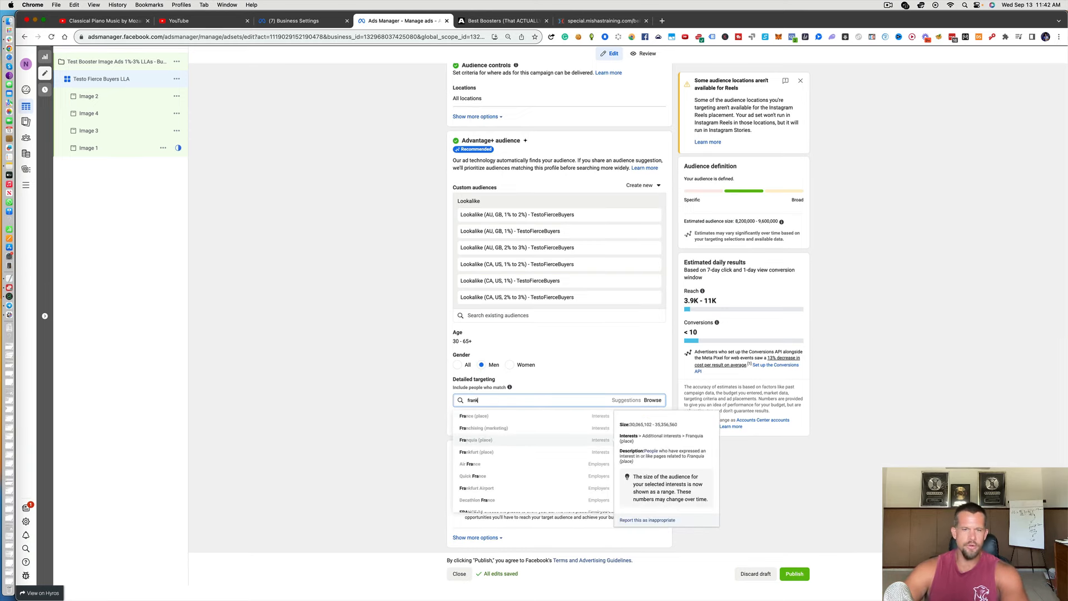
text(ker)
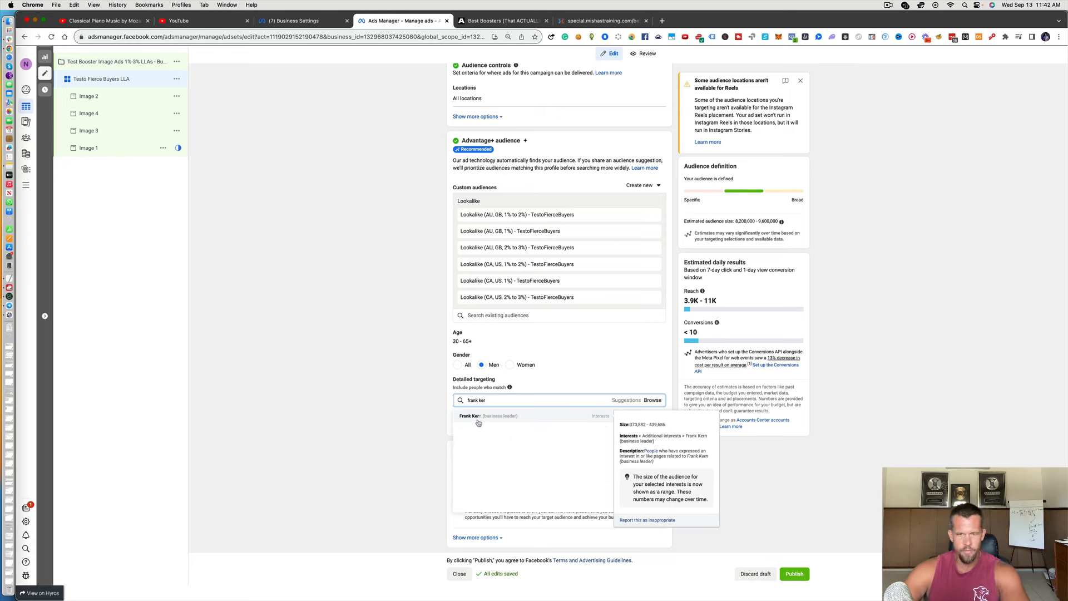
click(478, 422)
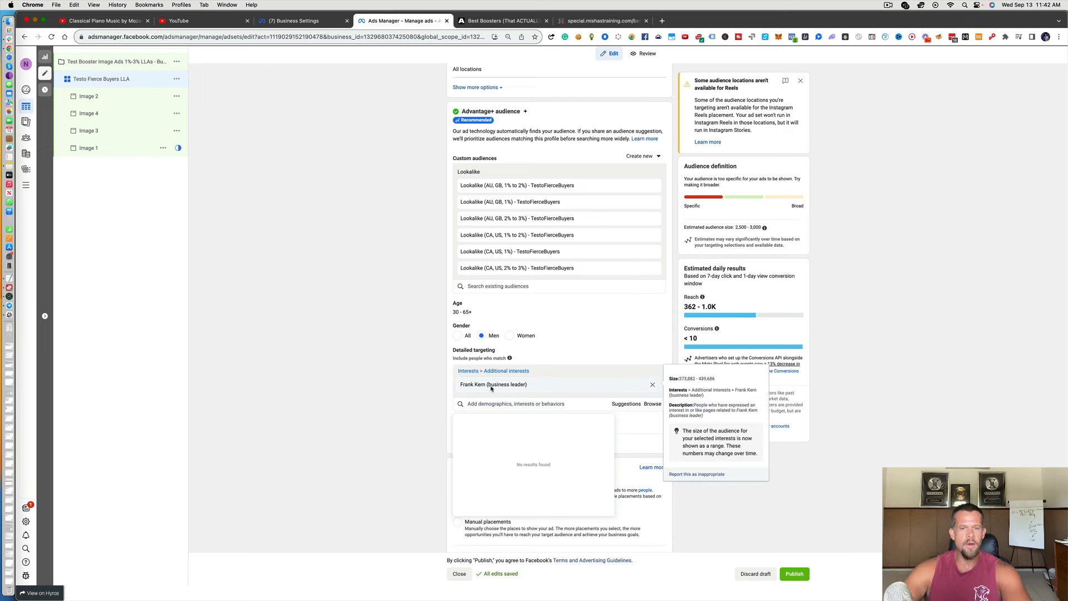
click(652, 385)
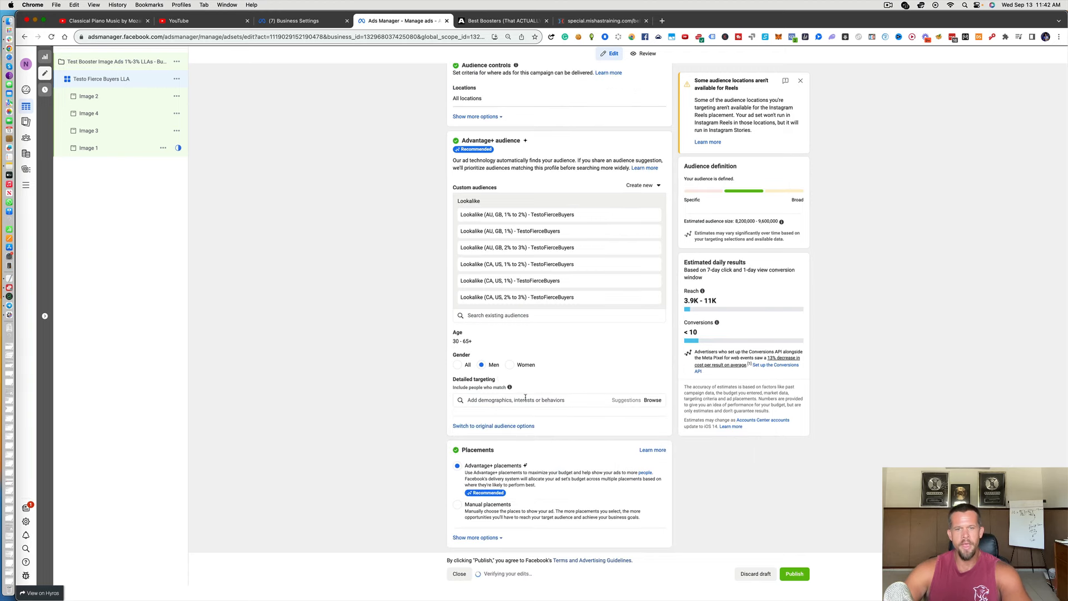
Try the Tony Horton (fitness) interest in the detailed targeting, and remove it from the ad set again.
click(516, 400)
text(te)
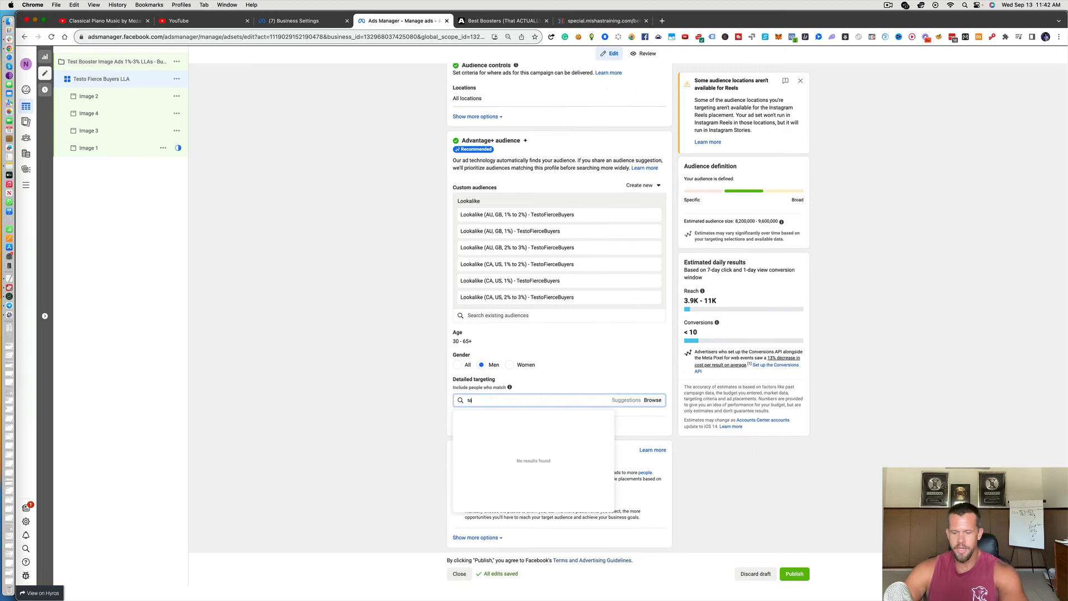
text(ny ho)
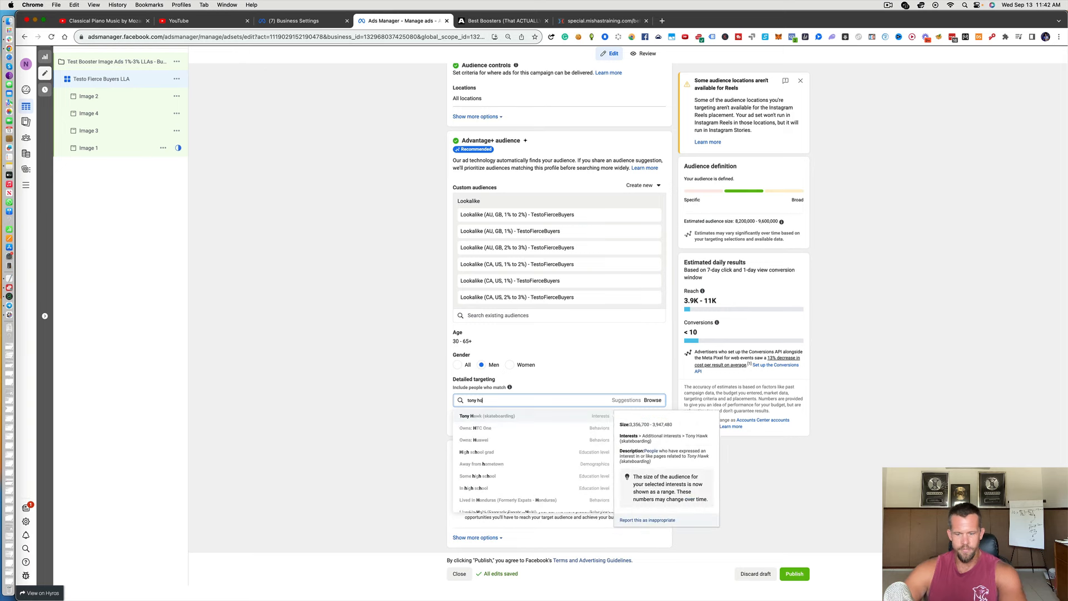
text(rt)
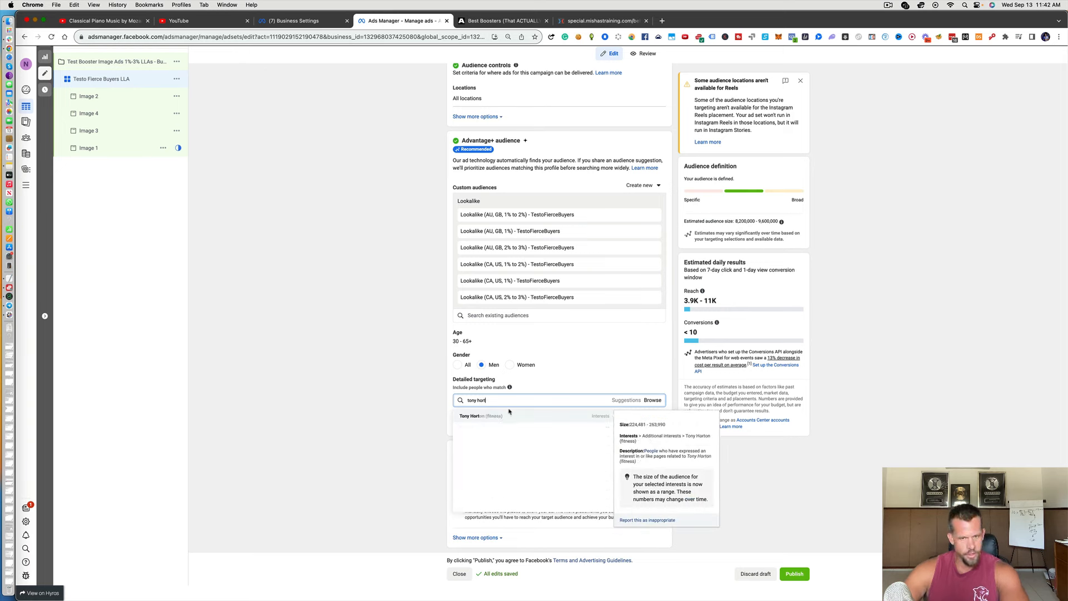
click(494, 417)
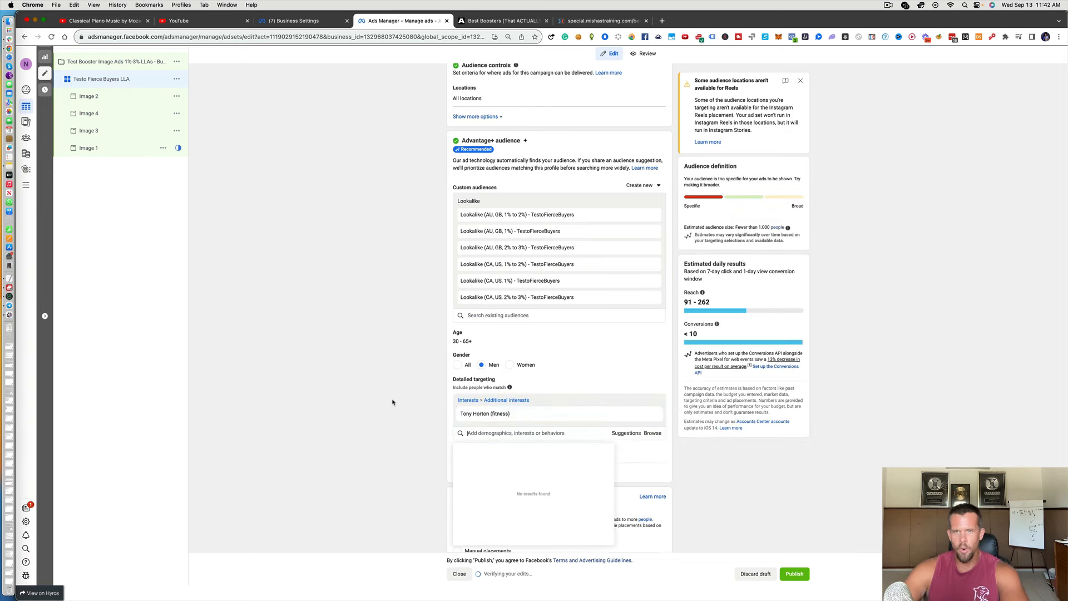
scroll(393, 402, down, 2)
click(393, 401)
mouse_move(497, 372)
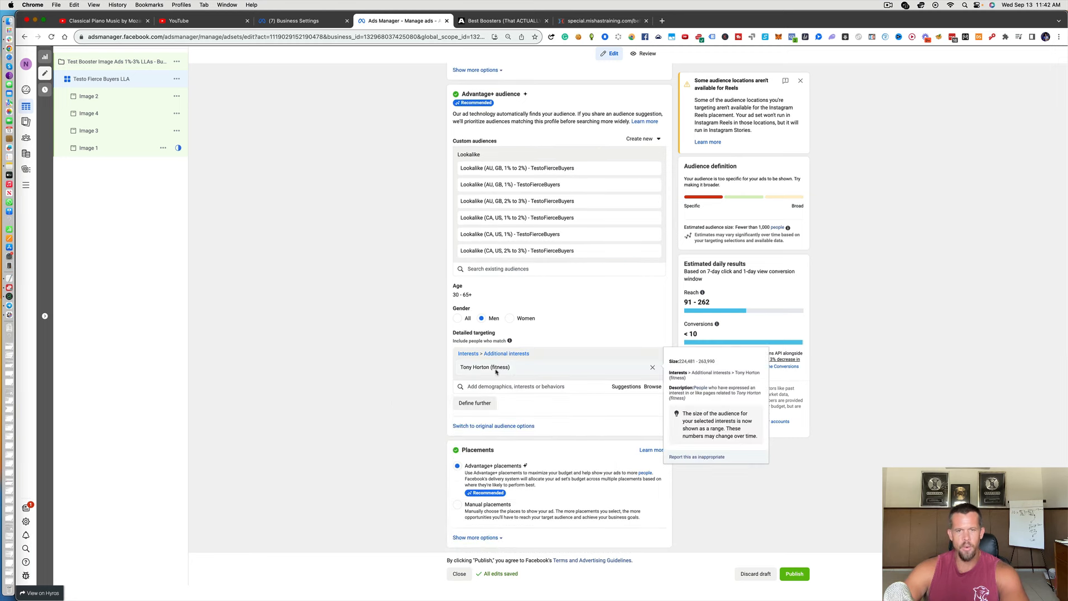
click(653, 371)
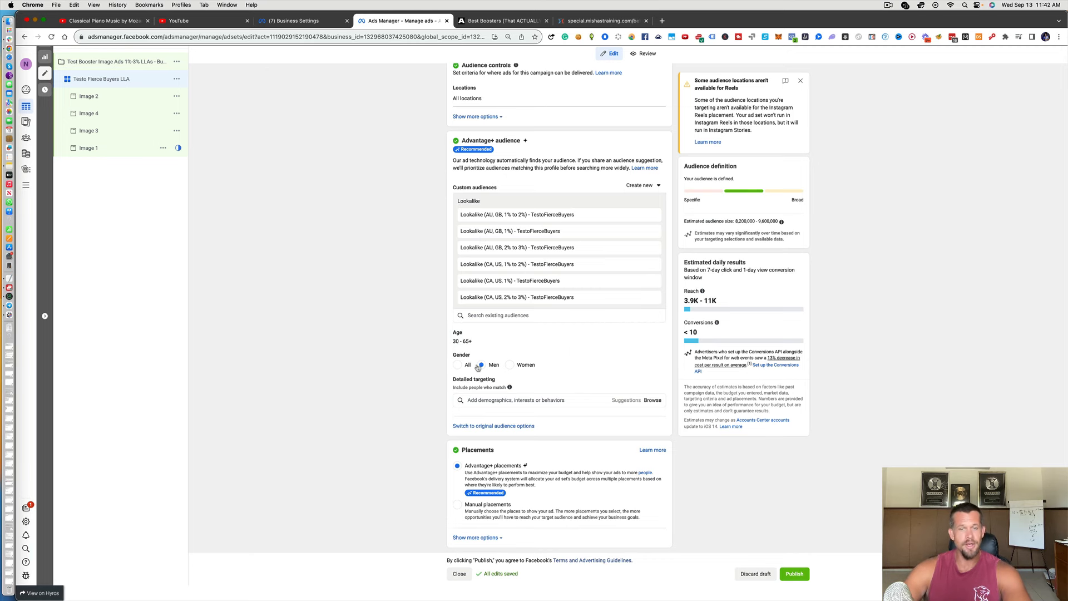
Open the Image 1 ad and set its Instagram account to Use selected Page.
scroll(478, 367, up, 1)
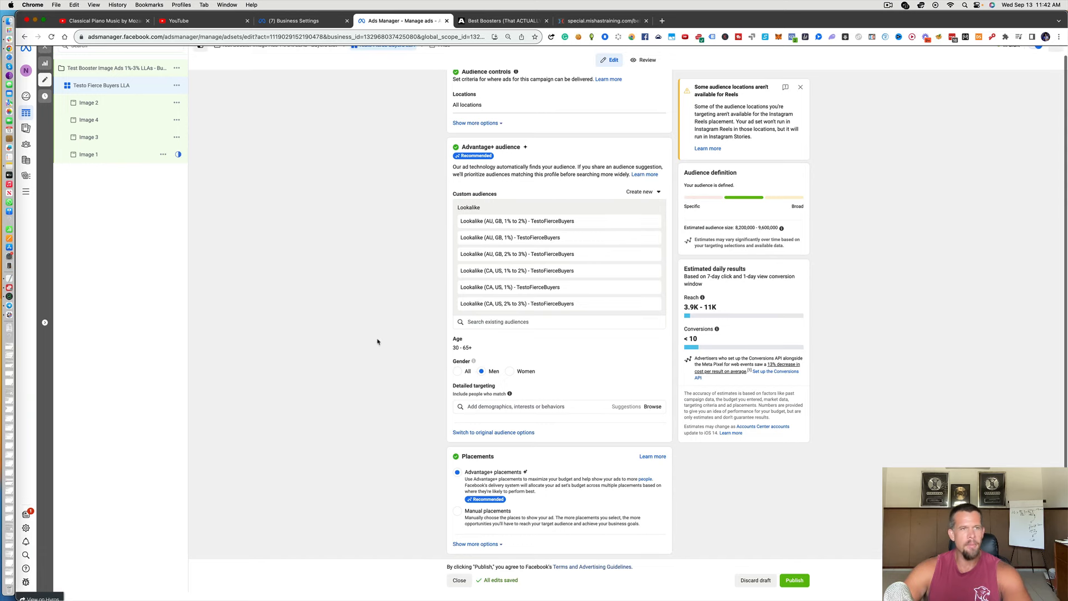
click(101, 163)
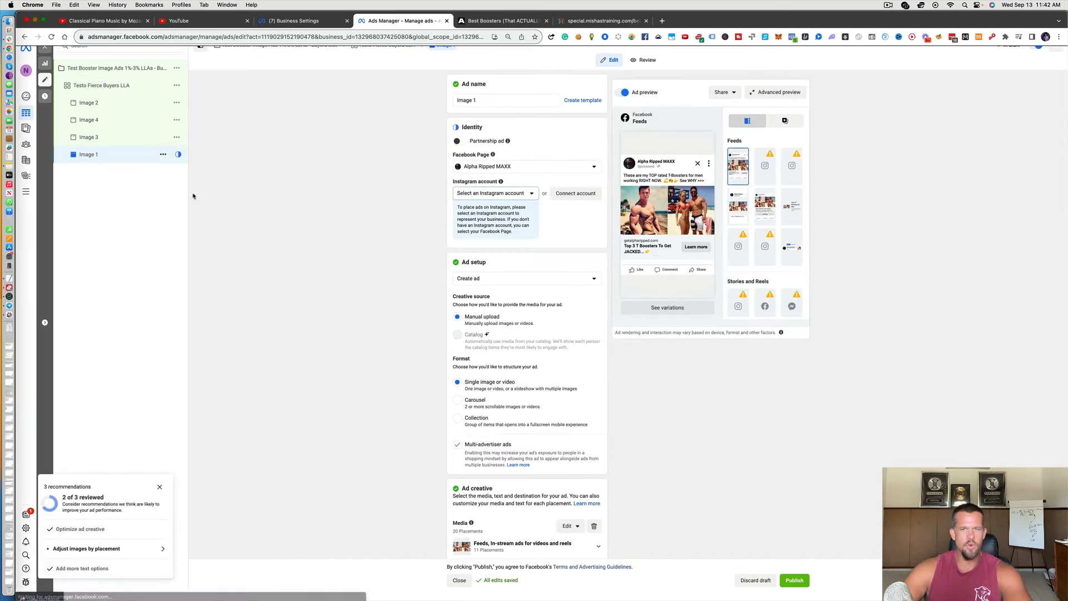
click(487, 196)
click(492, 221)
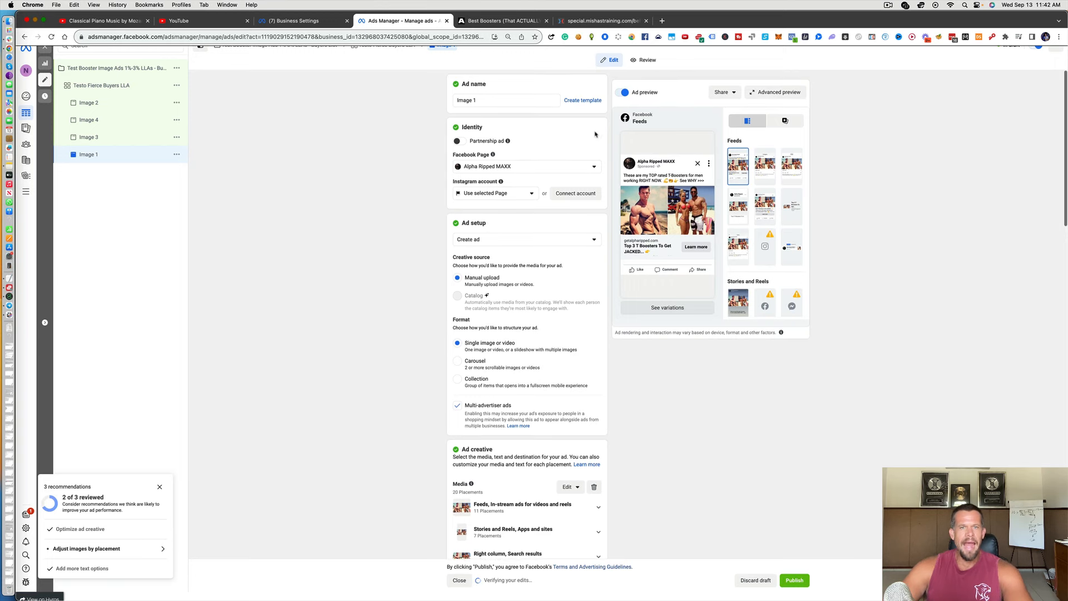
Look through the Image 2, Image 3 and Image 4 ads and return to the Image 1 ad.
click(113, 105)
click(109, 142)
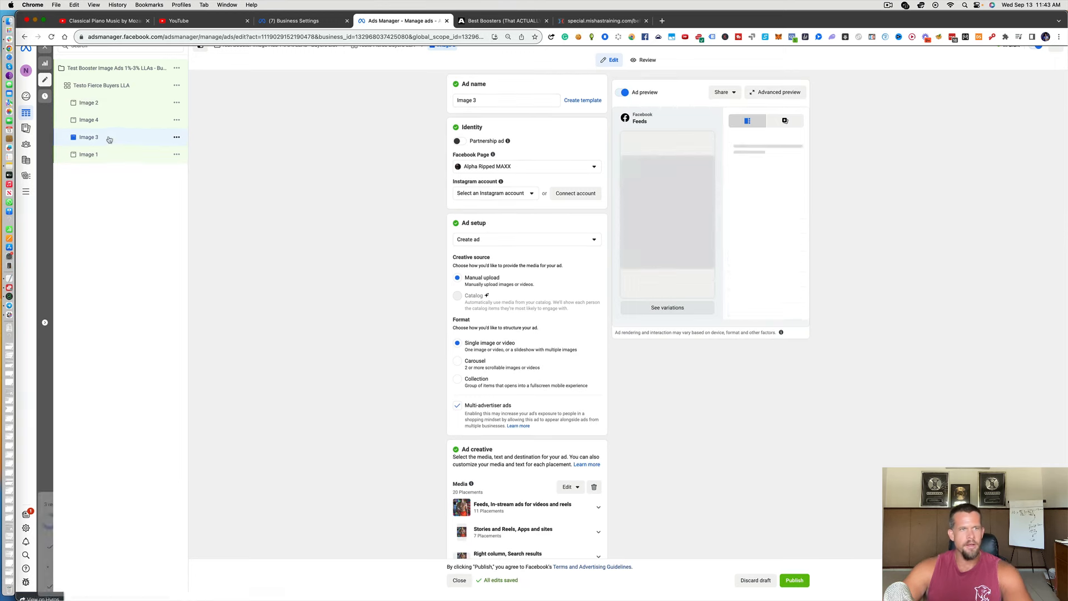
click(114, 124)
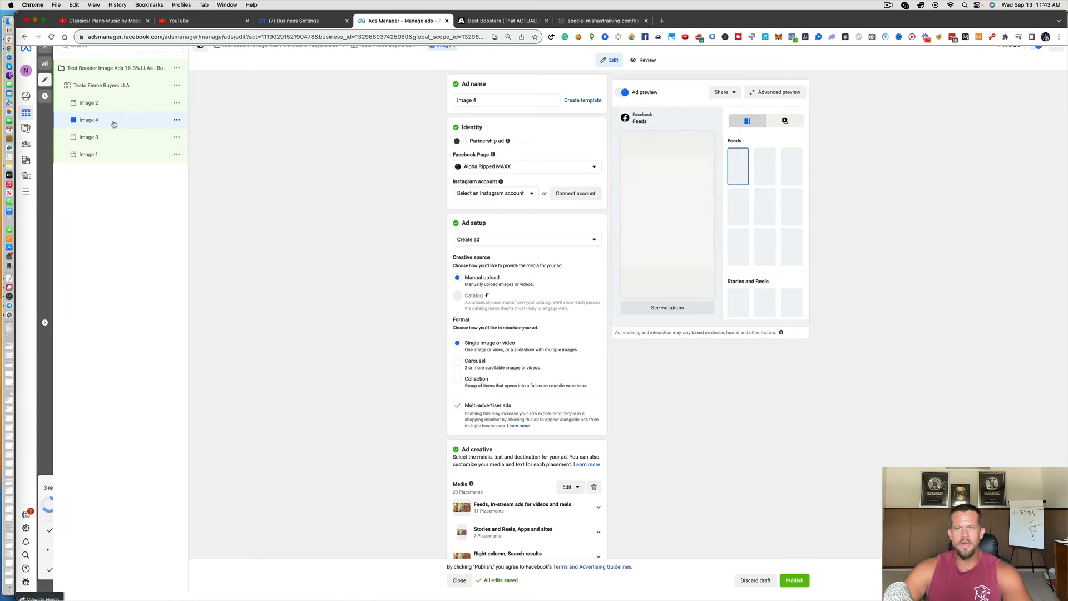
click(110, 154)
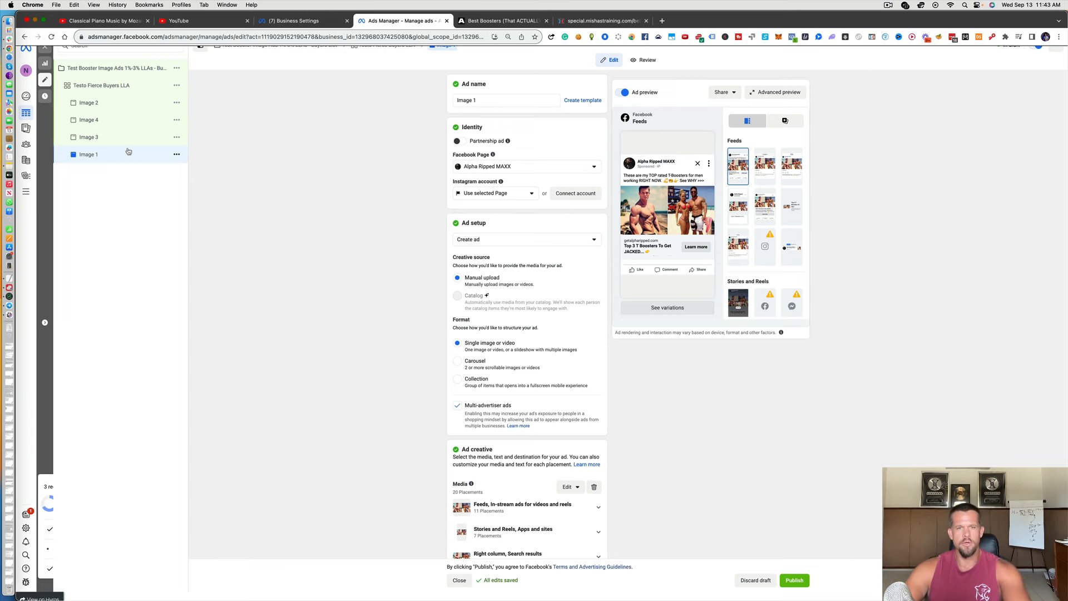
Turn off Multi-advertiser ads in the Image 1 ad's setup.
scroll(129, 151, down, 1)
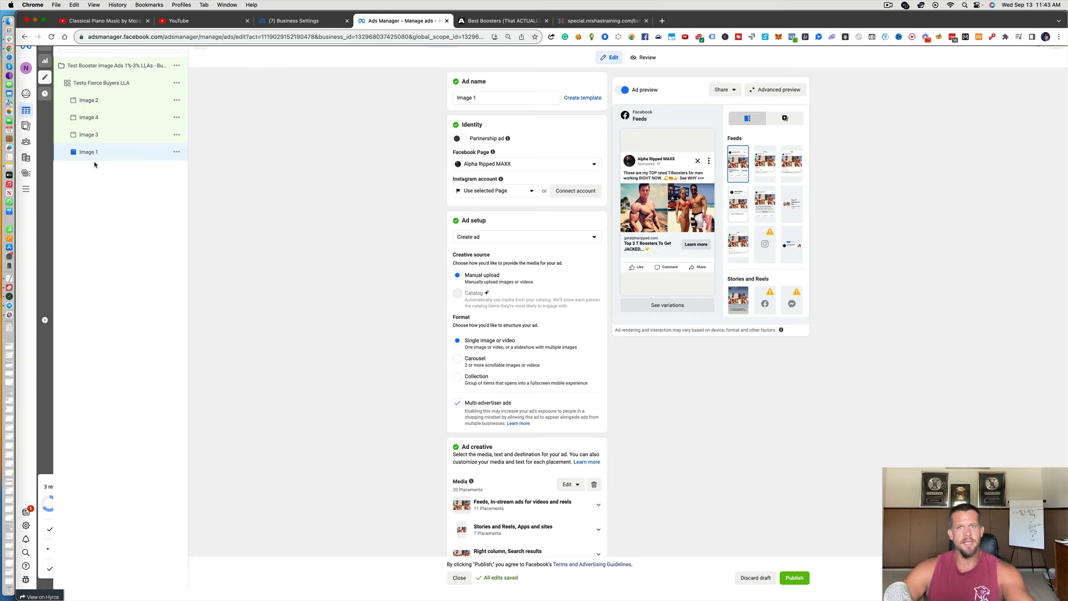
scroll(94, 165, down, 1)
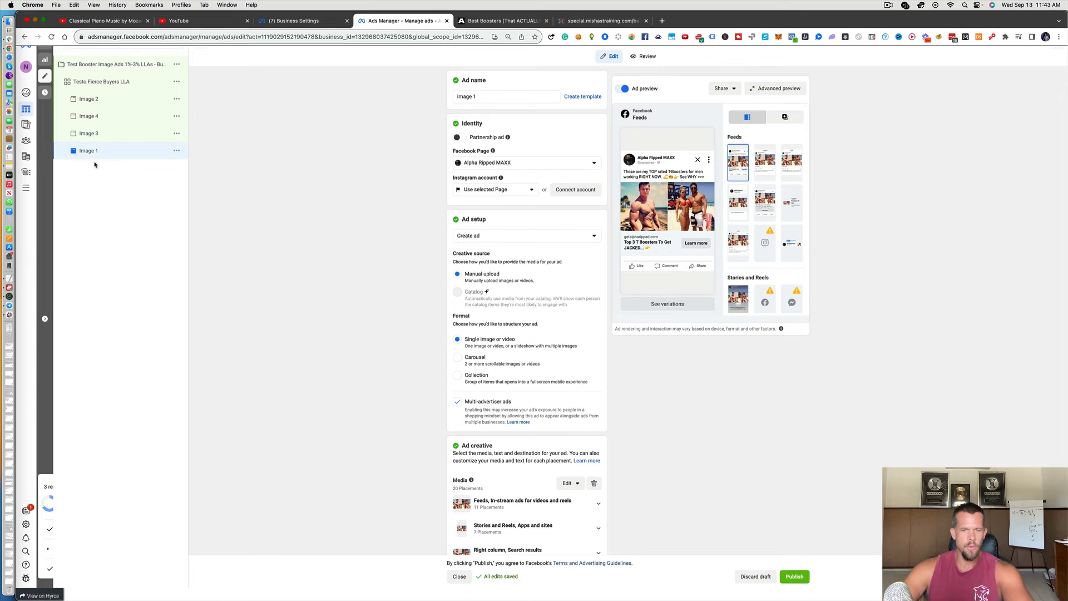
scroll(94, 165, down, 1)
scroll(243, 277, down, 1)
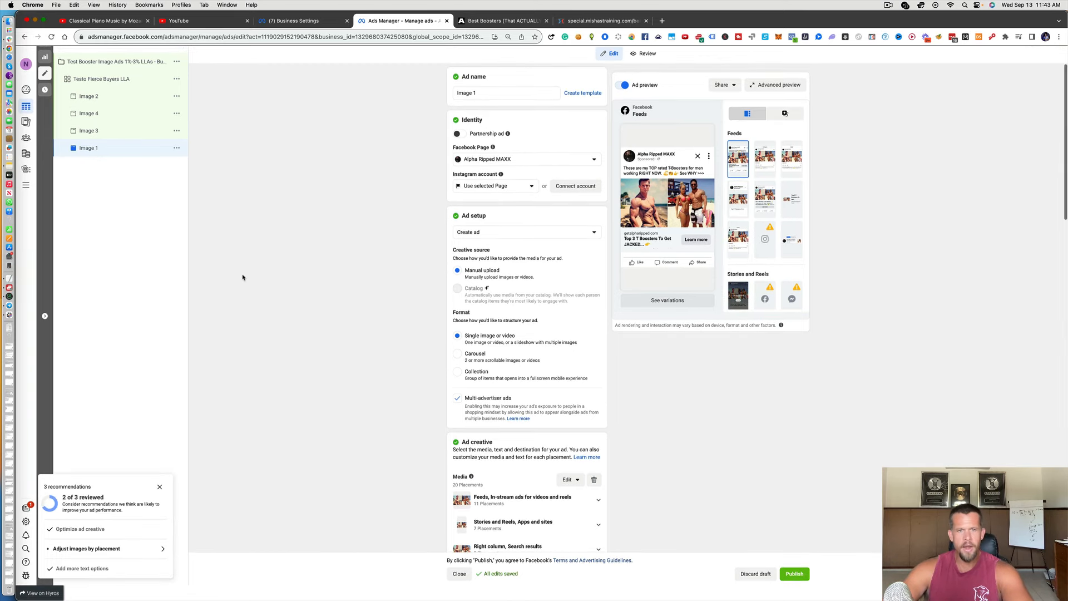
scroll(242, 277, down, 5)
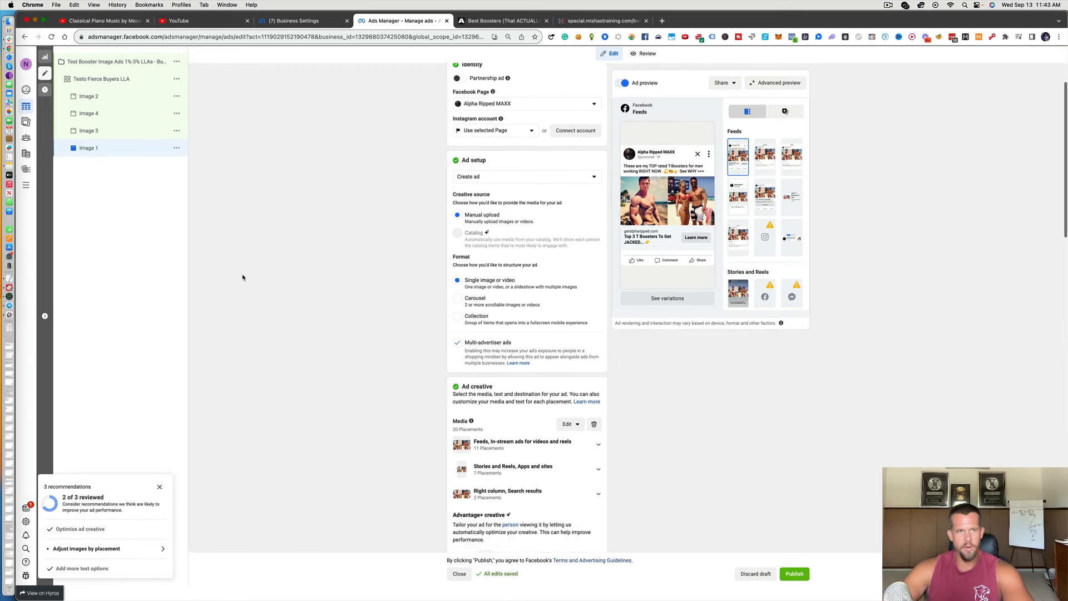
click(458, 333)
click(457, 332)
scroll(458, 333, down, 5)
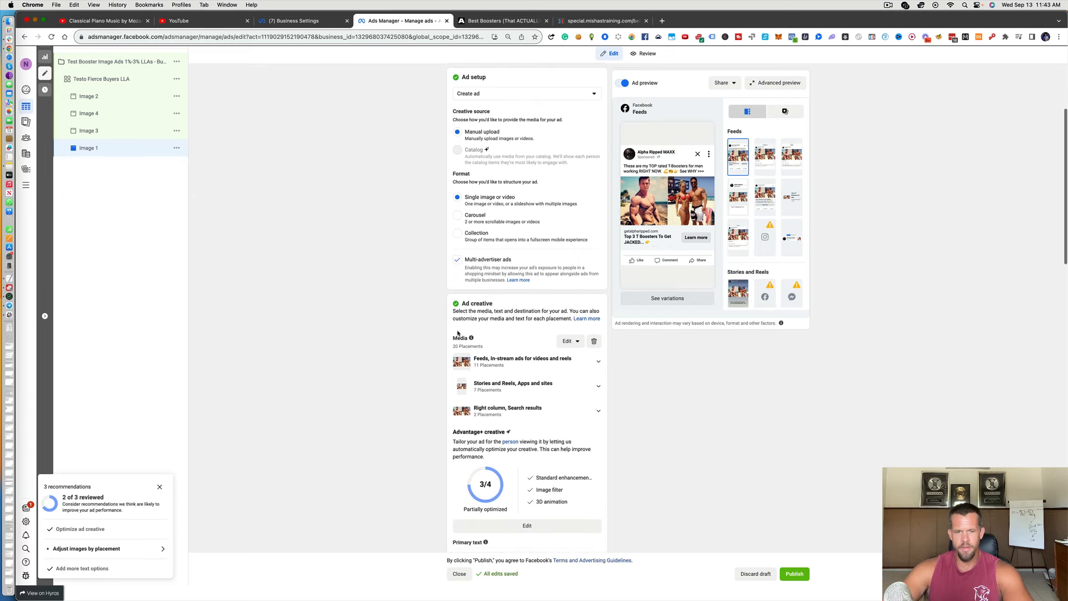
scroll(457, 333, up, 1)
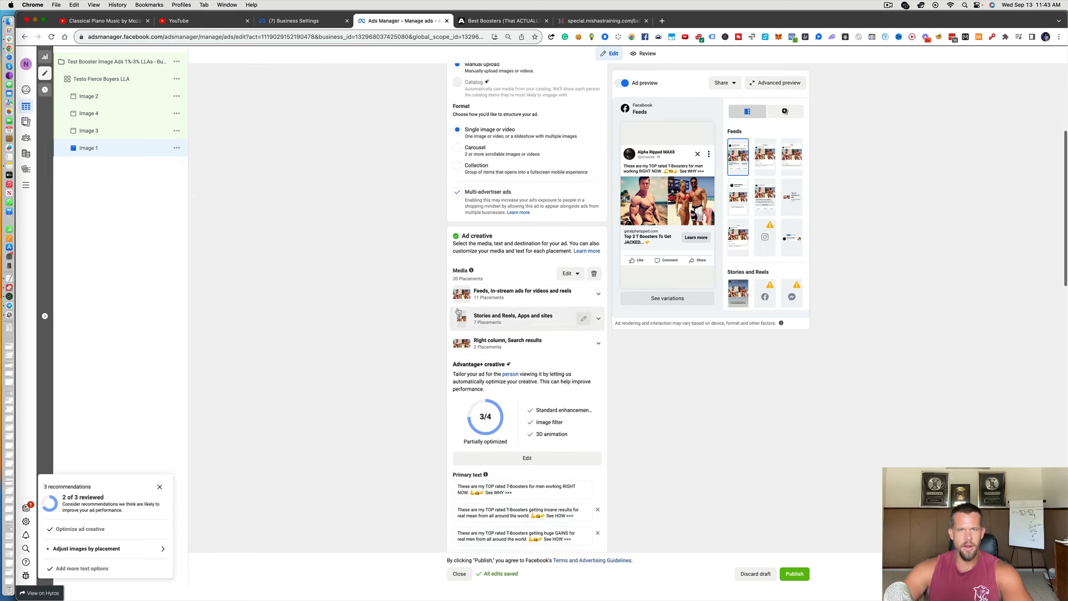
click(458, 193)
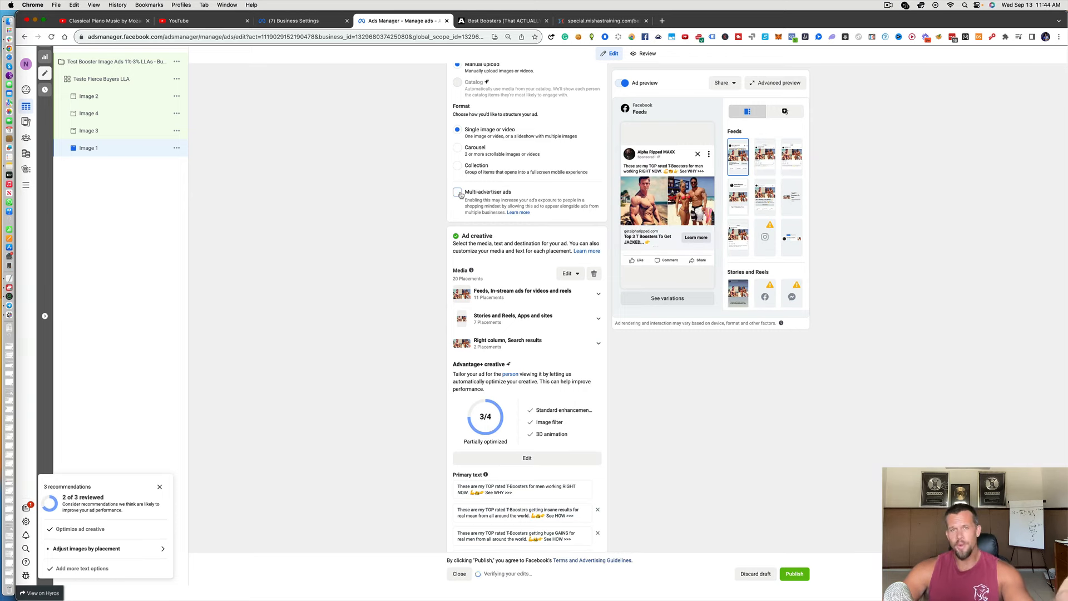
Look over the Image 1 ad's creative section, from its media placements and Advantage+ creative to the first primary text.
scroll(460, 194, down, 2)
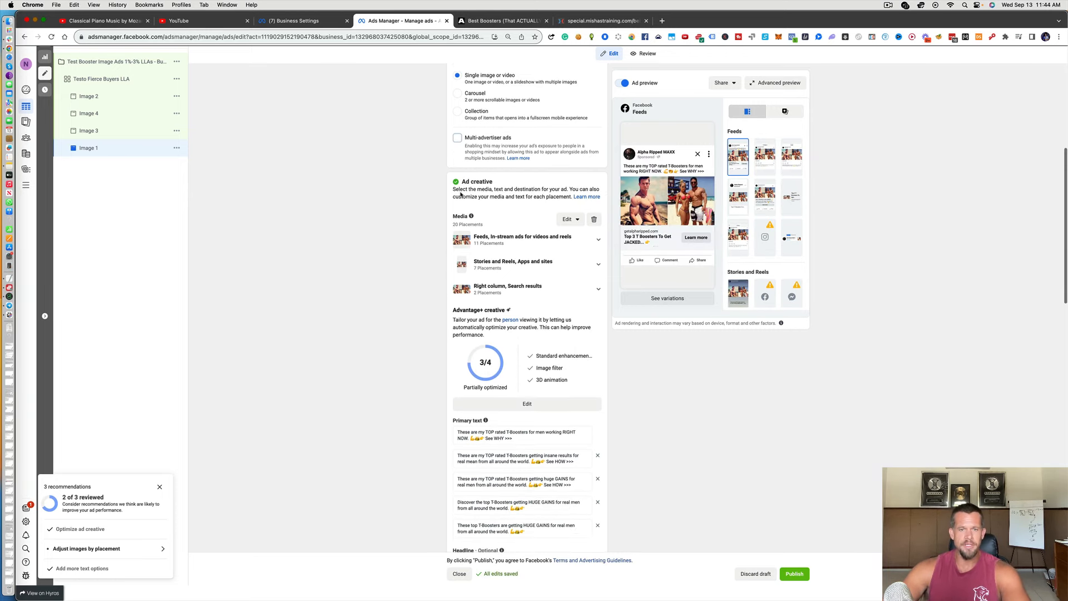
scroll(460, 192, down, 1)
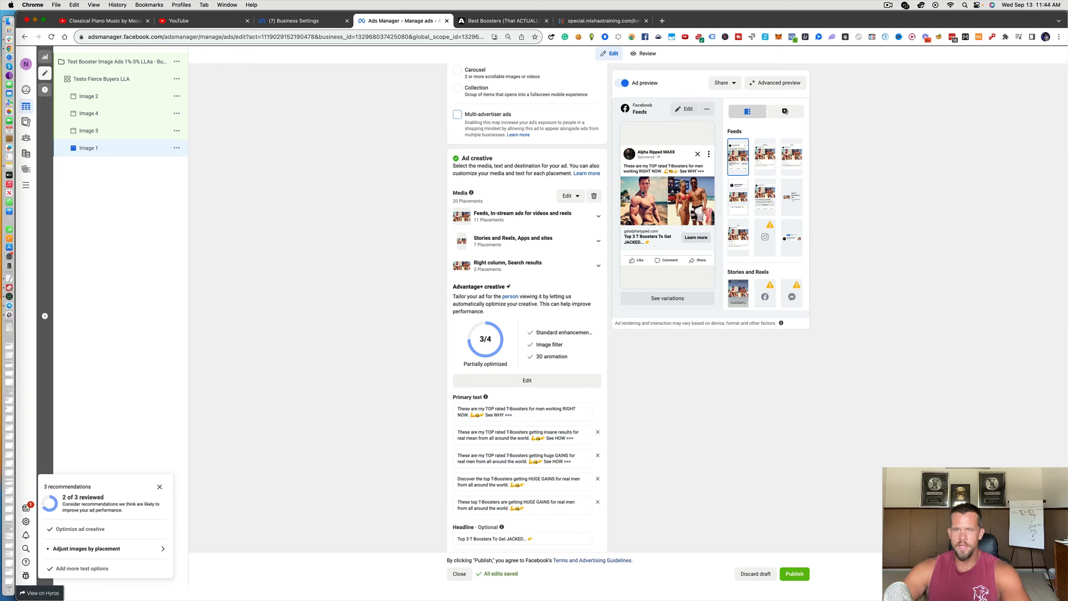
scroll(528, 278, down, 1)
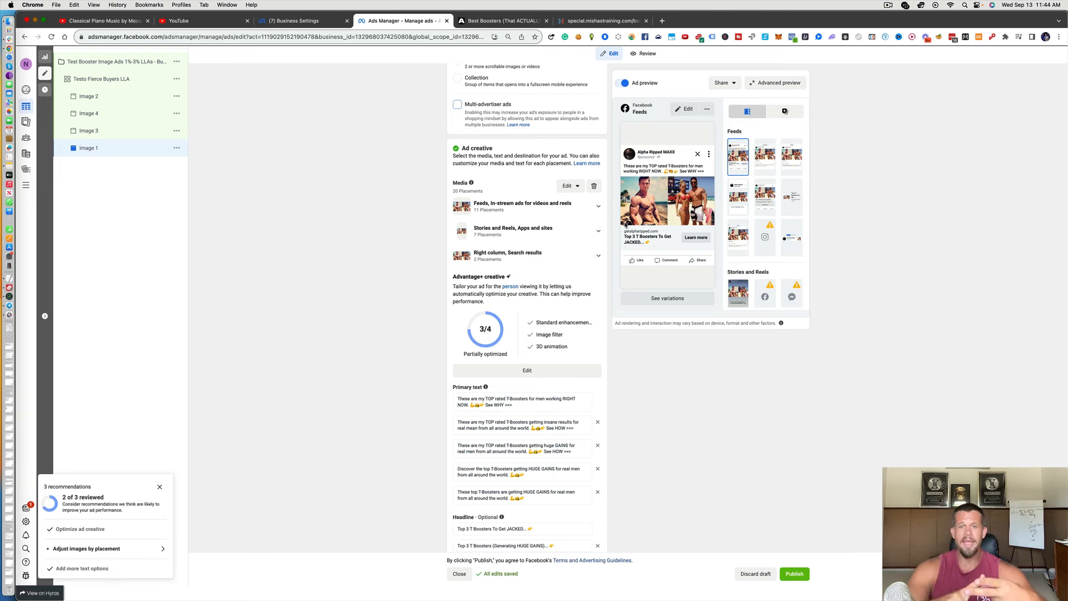
scroll(626, 225, down, 2)
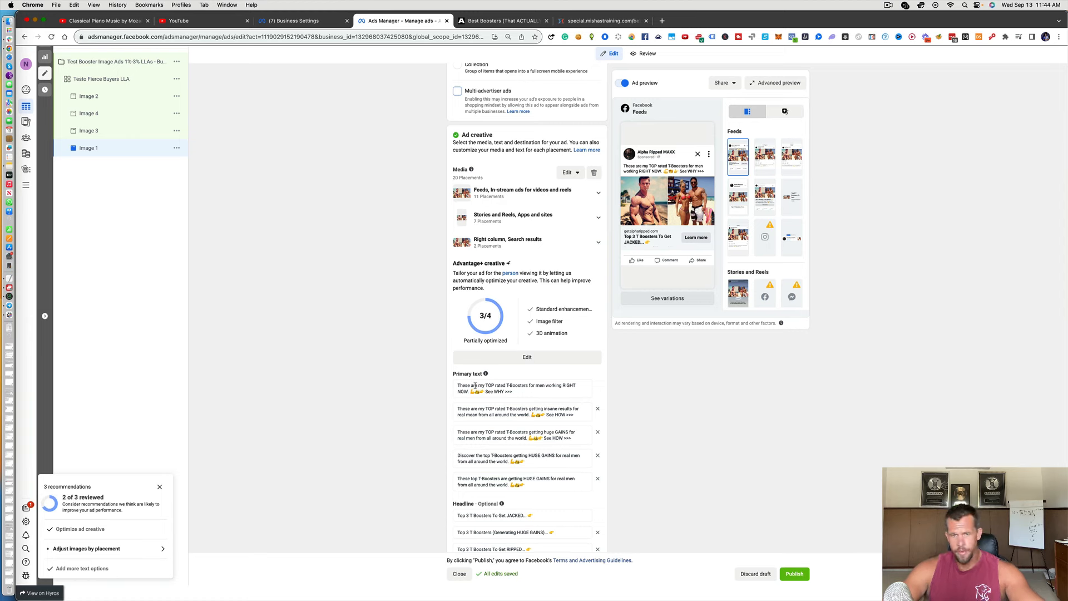
scroll(484, 387, down, 2)
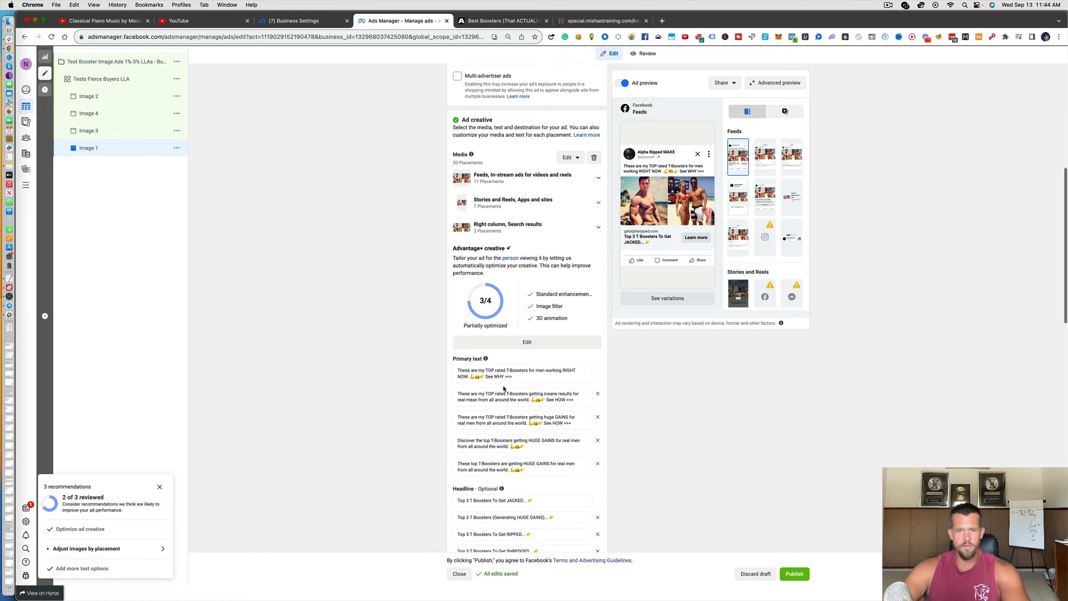
scroll(503, 388, down, 2)
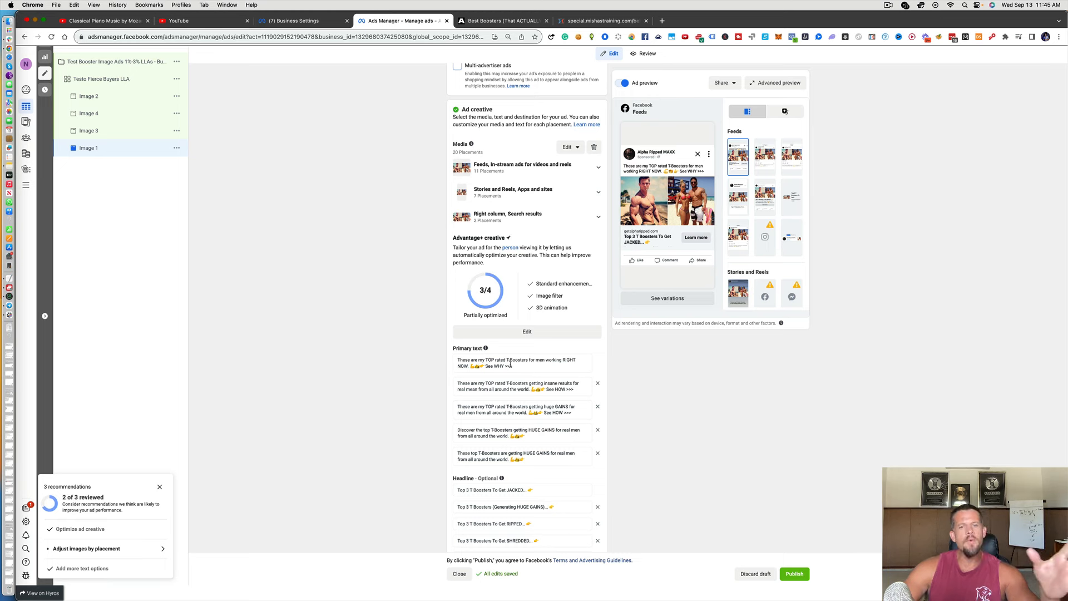
drag(463, 359, 501, 374)
click(508, 365)
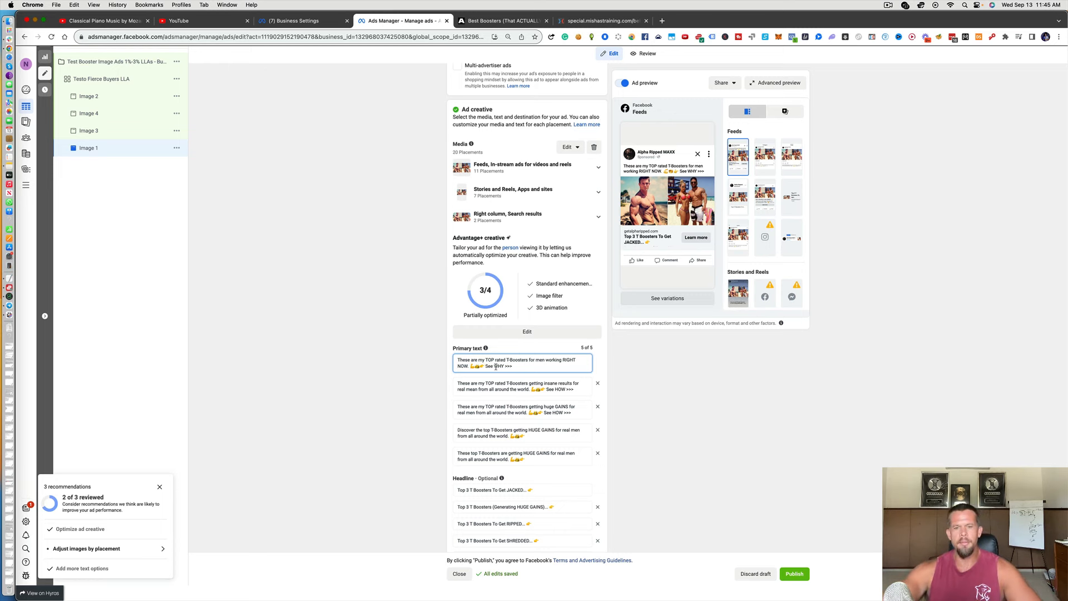
scroll(495, 367, down, 1)
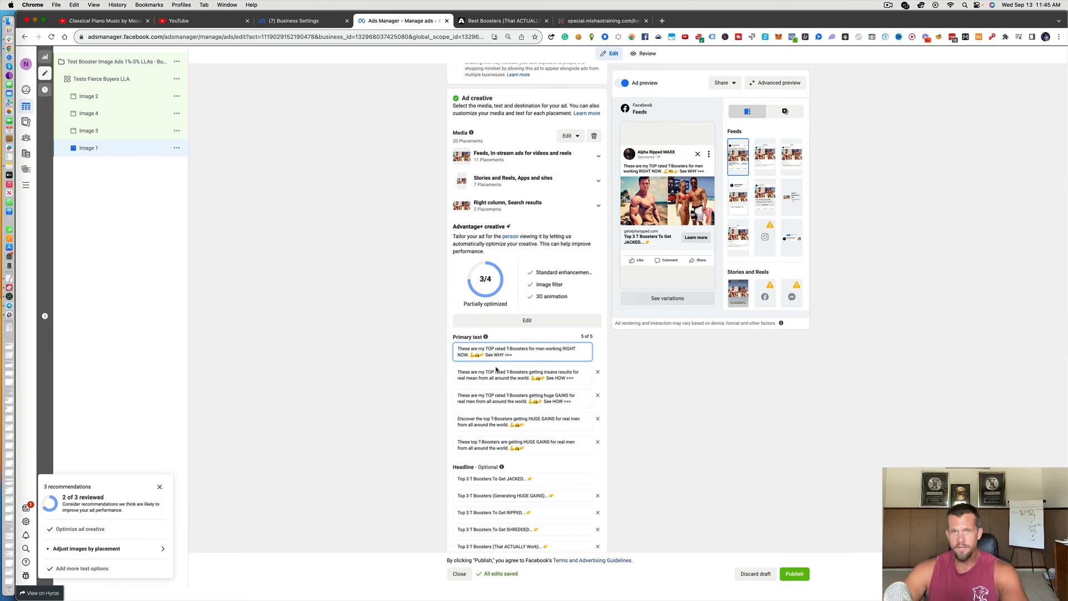
scroll(496, 368, up, 2)
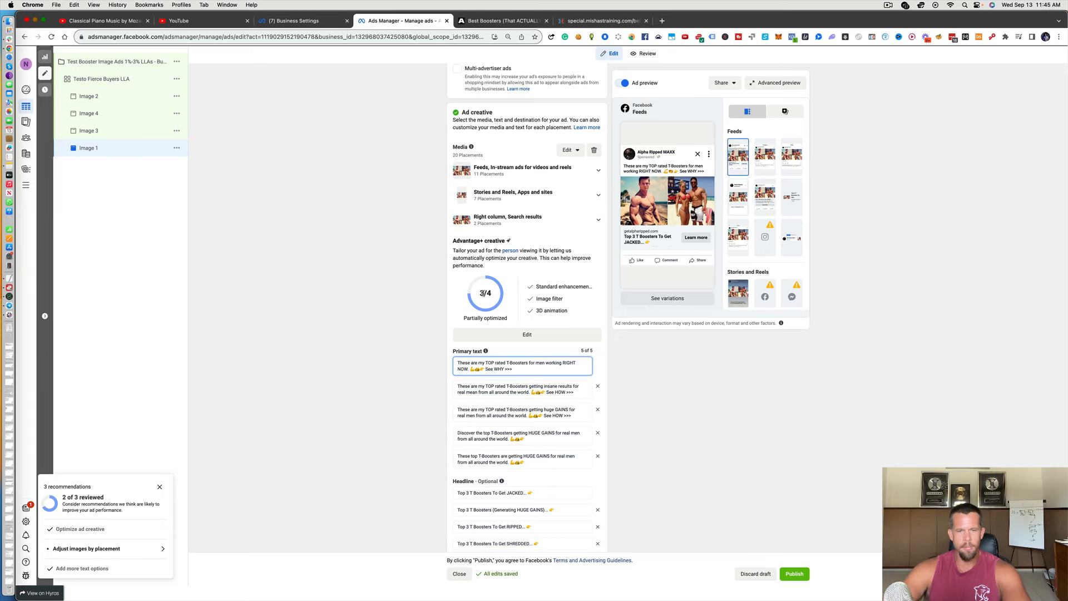
Enable all Advantage+ creative optimizations for the Image 1 ad, review the enhancement previews, and save the settings.
click(523, 337)
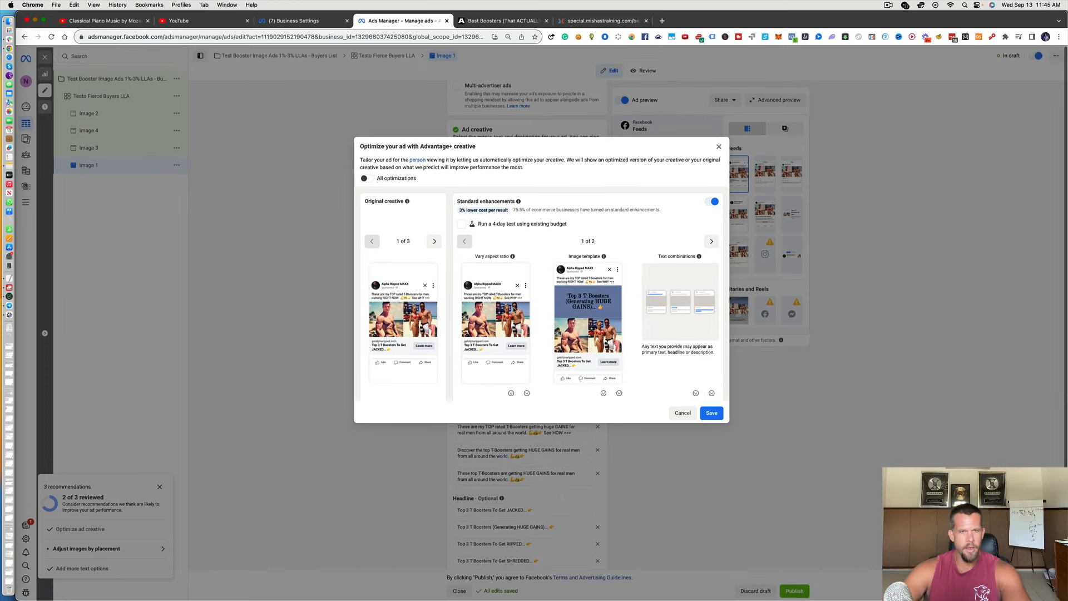
click(367, 179)
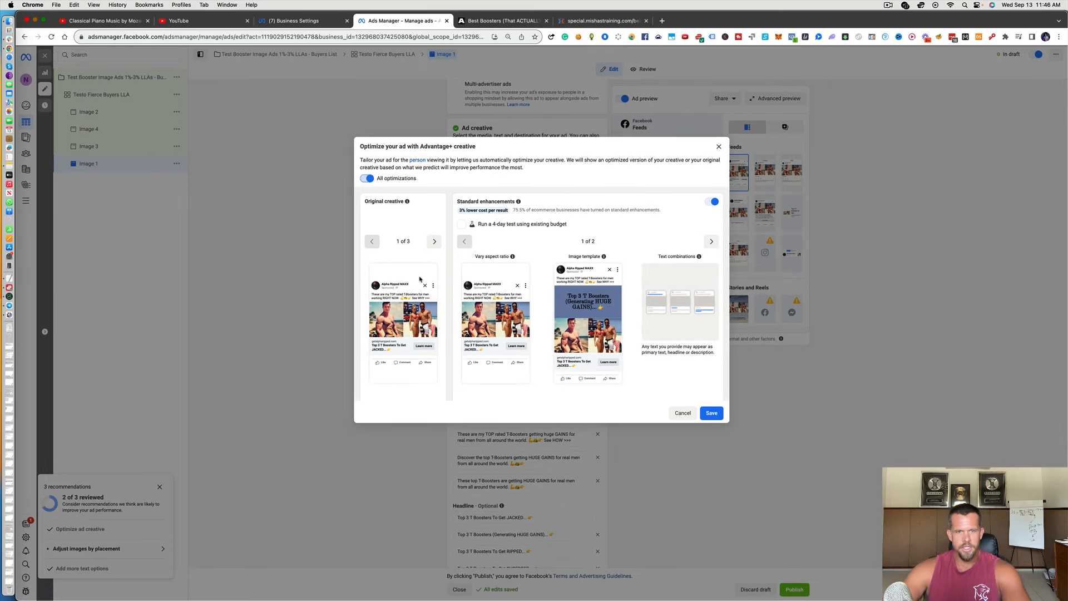
scroll(420, 279, down, 3)
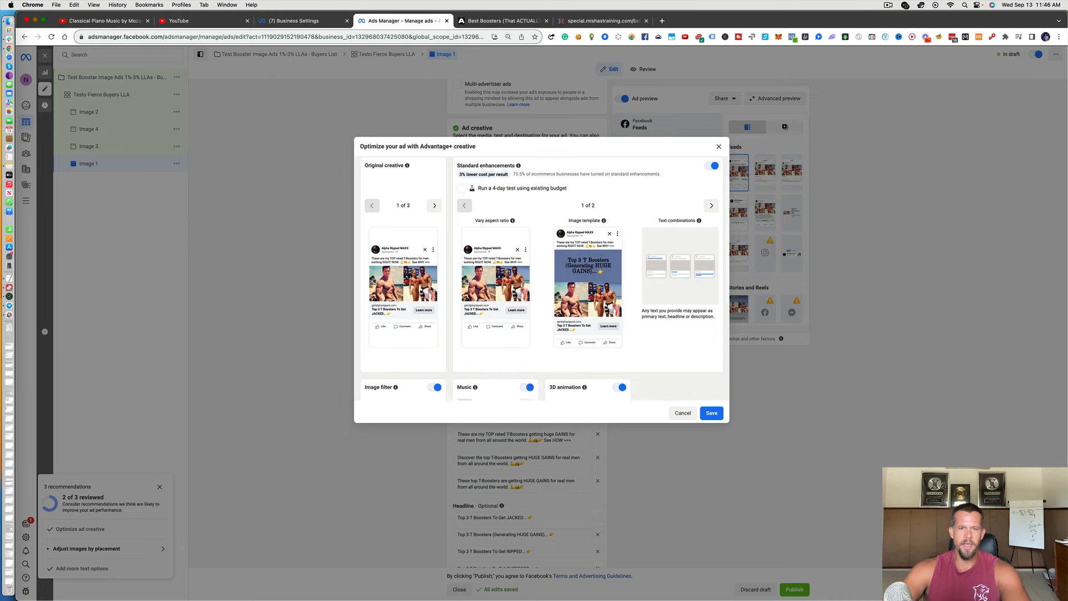
scroll(541, 277, down, 1)
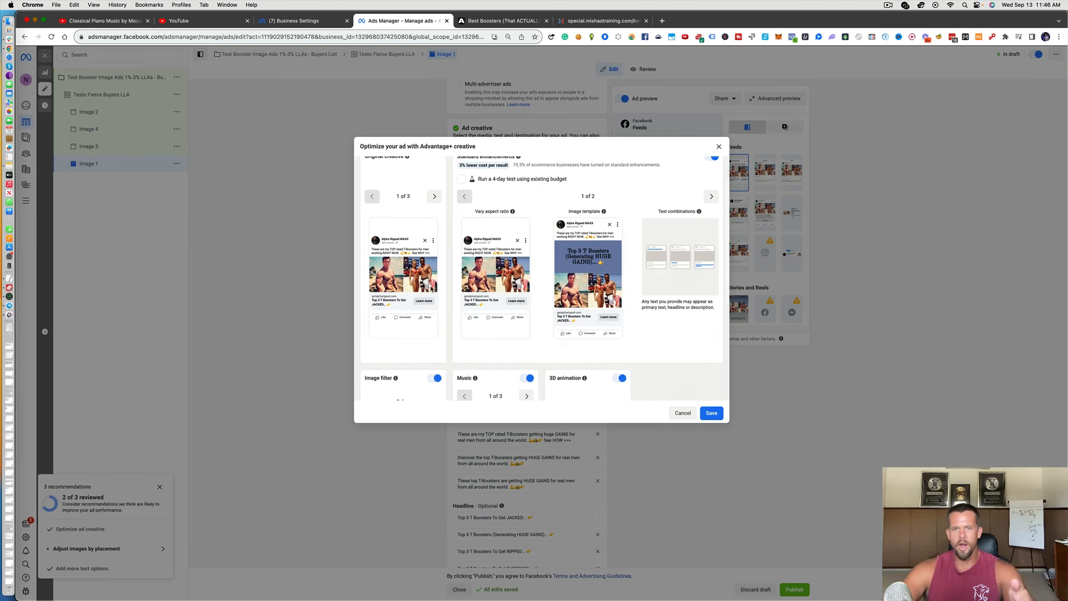
scroll(433, 290, up, 1)
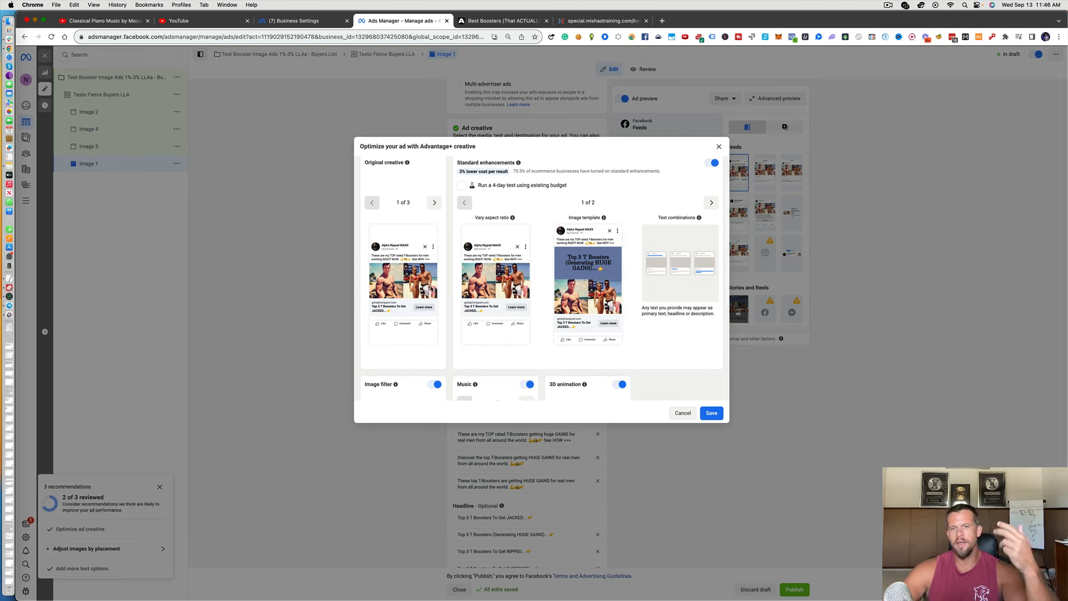
scroll(432, 289, down, 2)
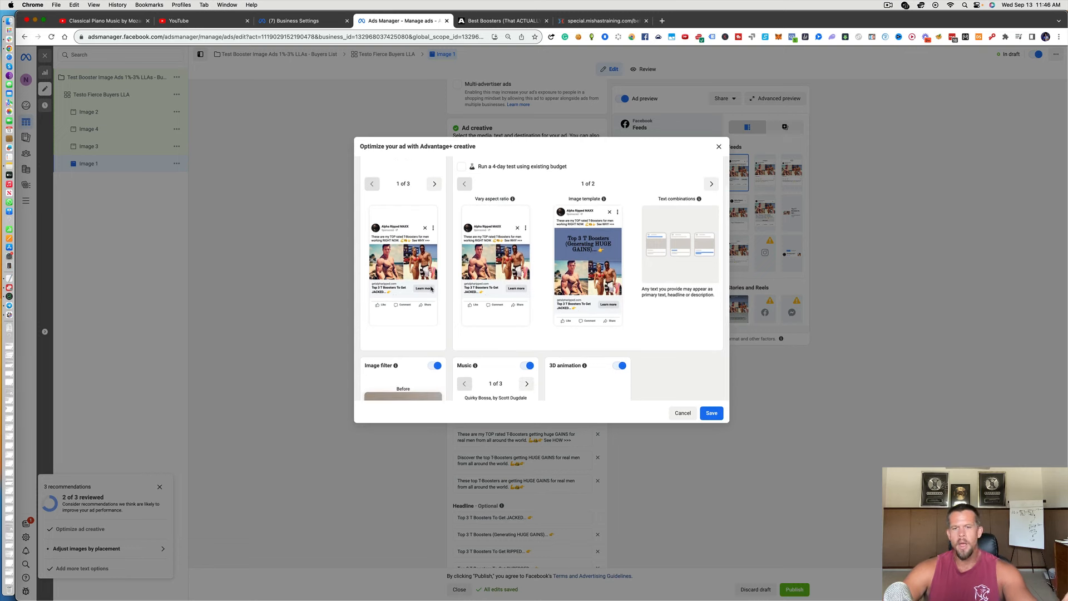
scroll(431, 289, down, 3)
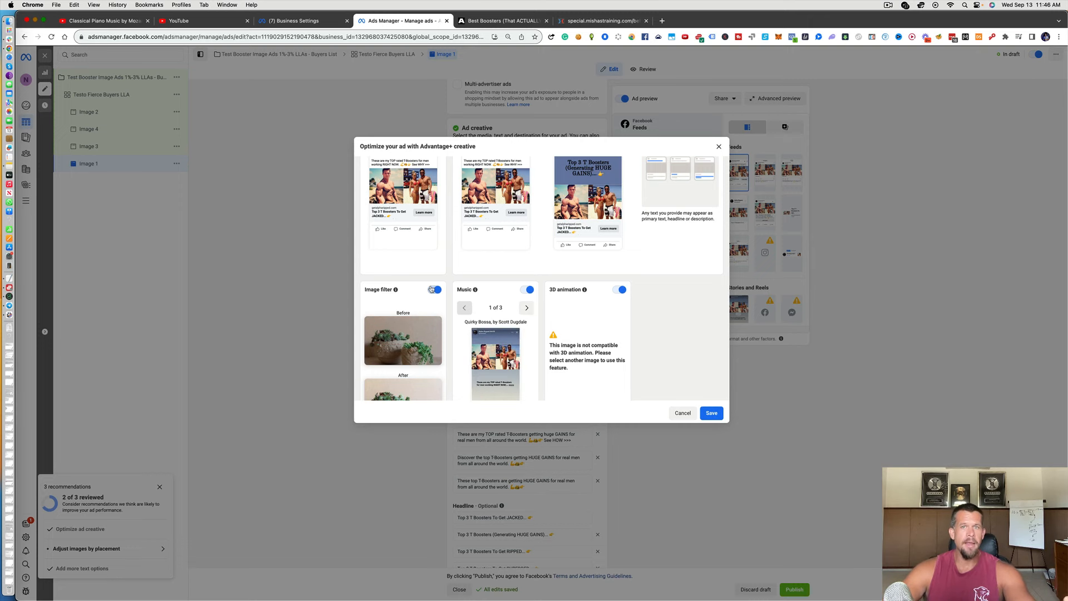
scroll(431, 289, down, 1)
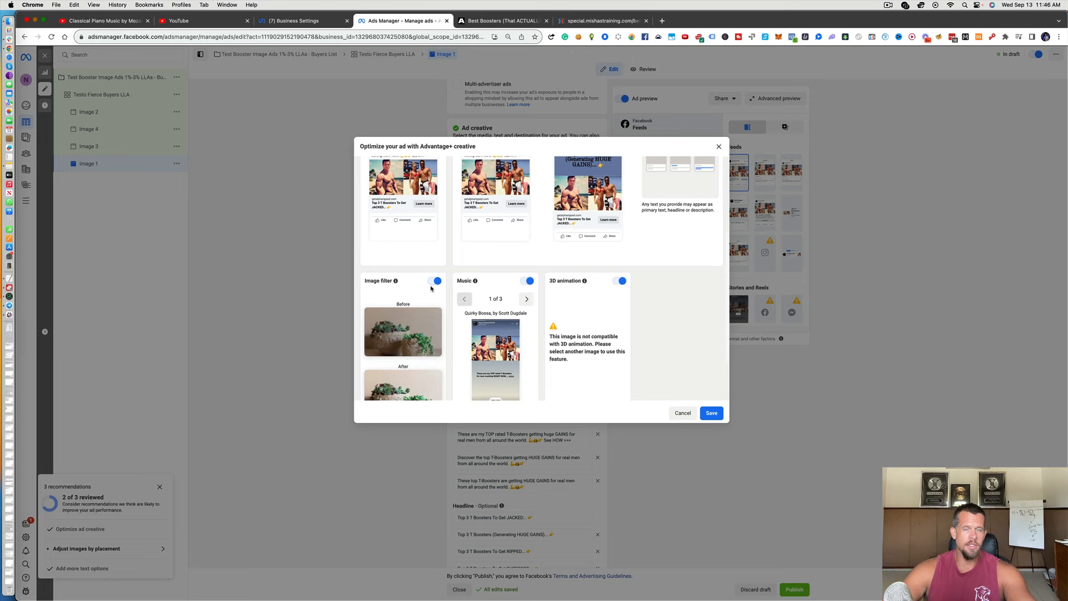
scroll(431, 288, down, 1)
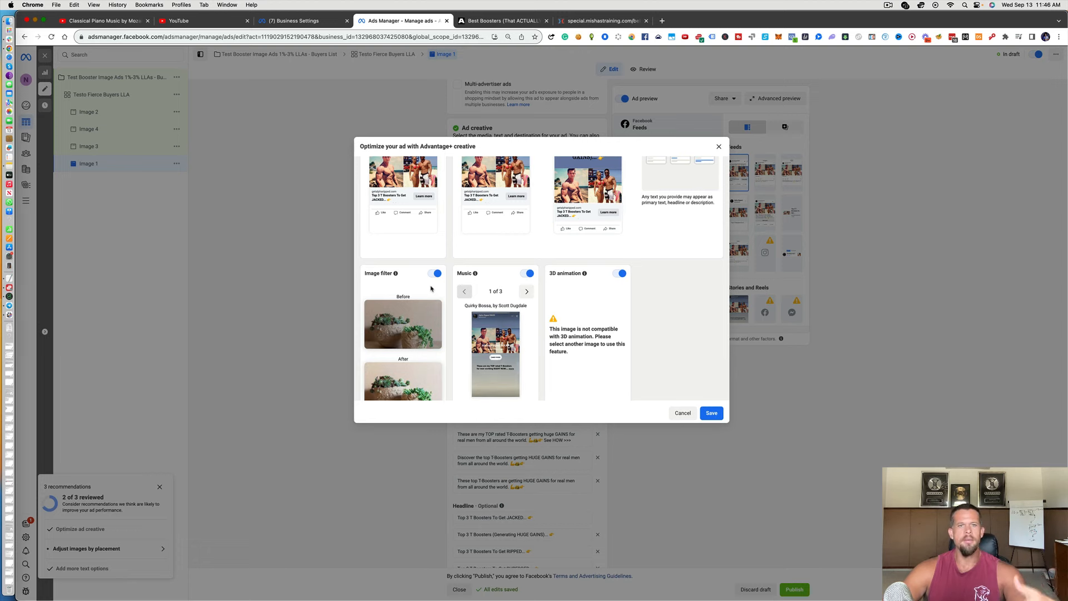
scroll(431, 289, up, 5)
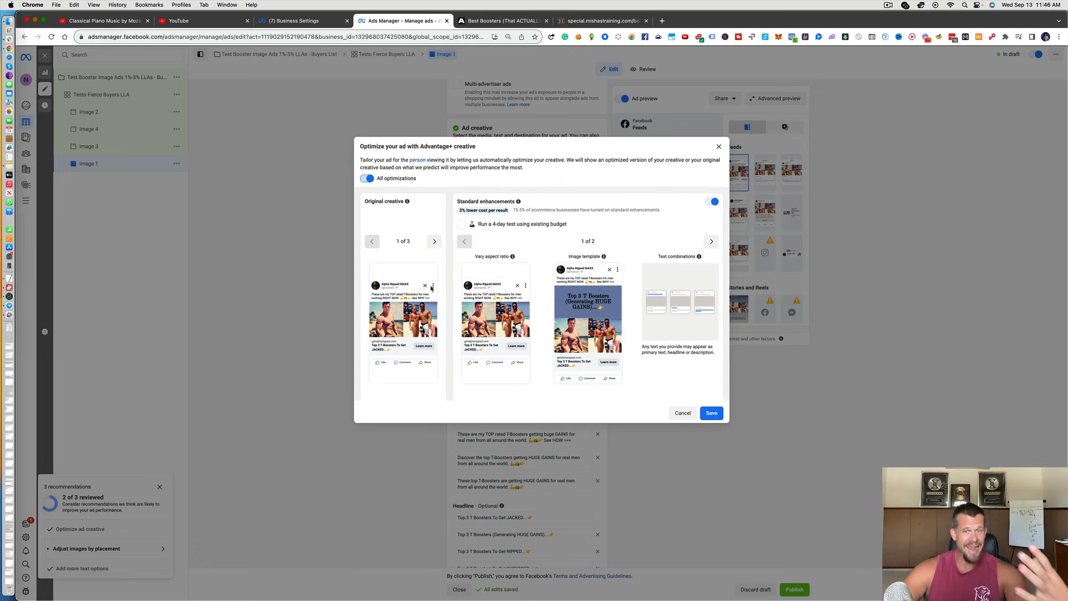
scroll(431, 288, down, 3)
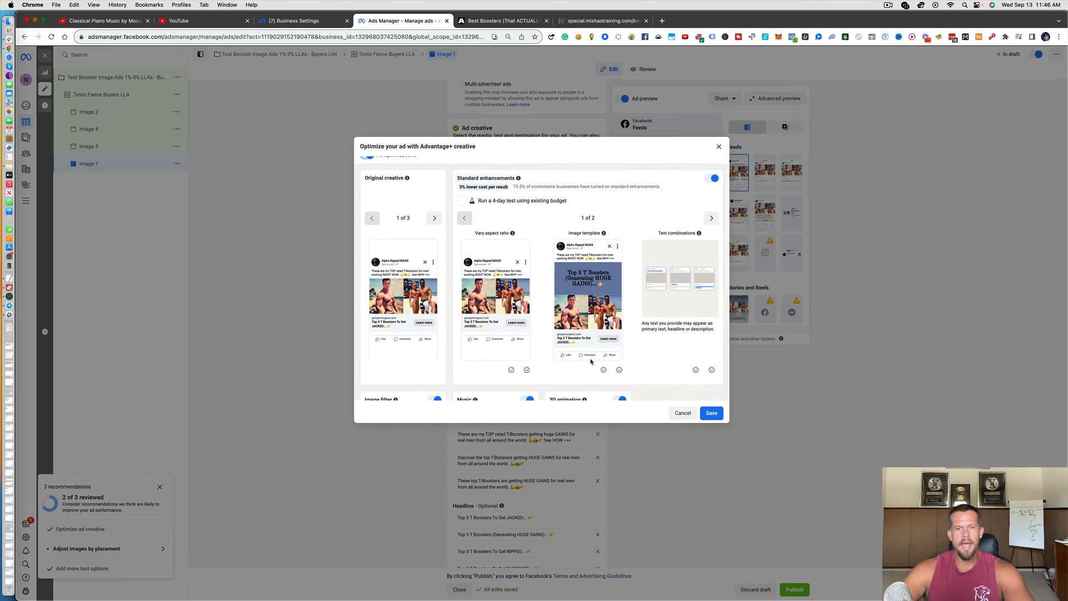
scroll(528, 329, down, 3)
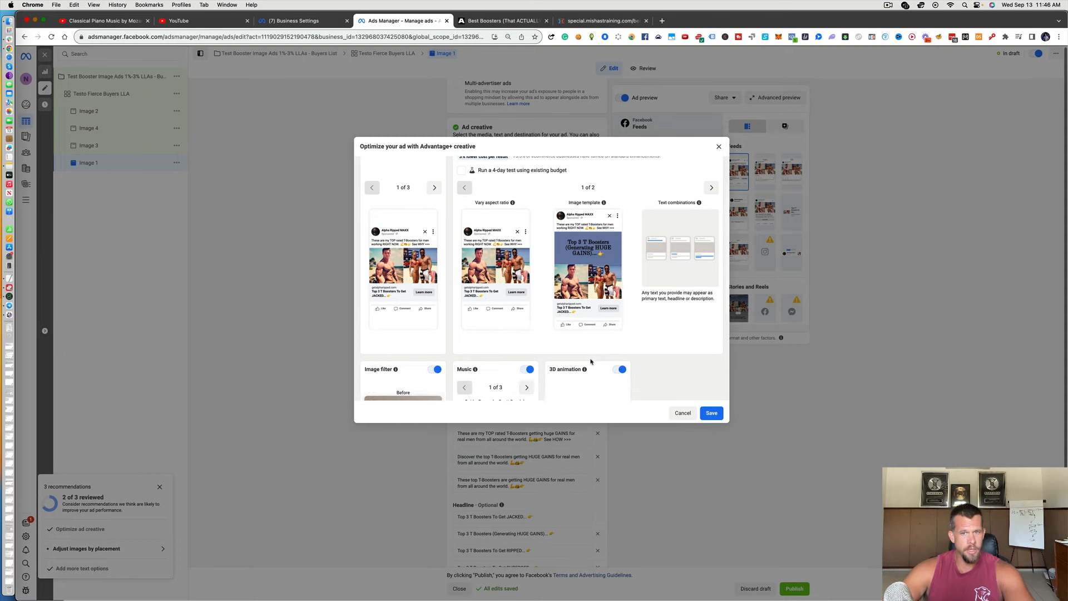
click(709, 416)
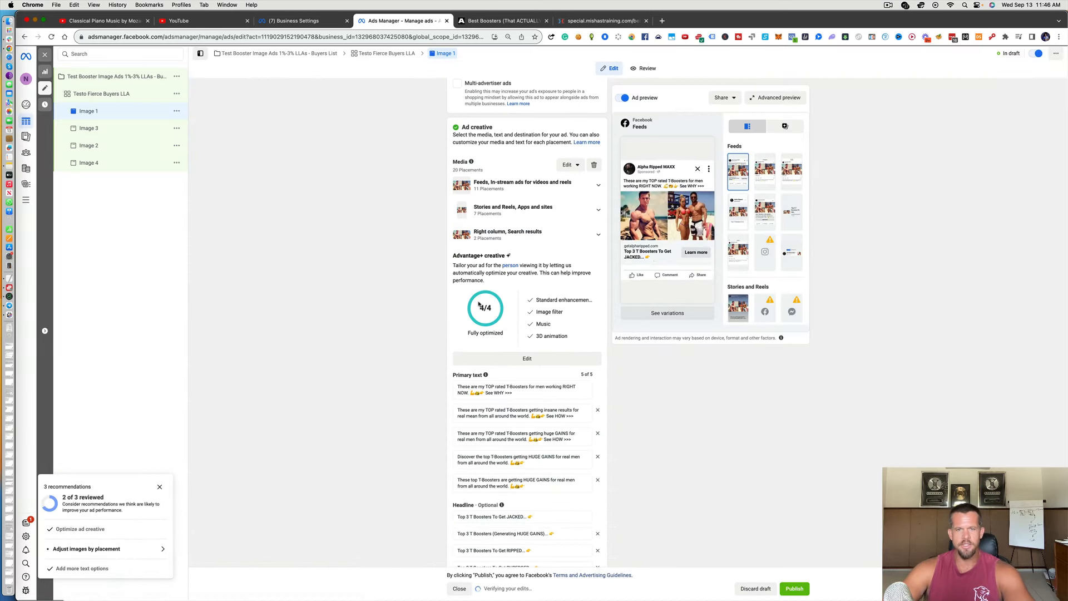
Examine the different primary text variations of the Image 1 ad, comparing the first ones with the last.
scroll(545, 314, up, 3)
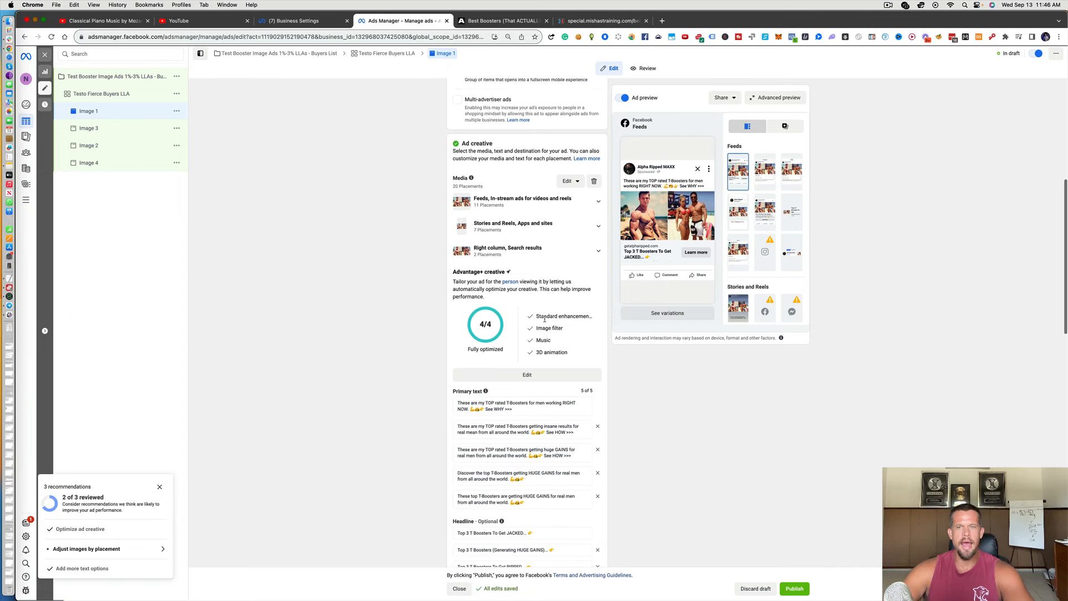
scroll(545, 322, up, 4)
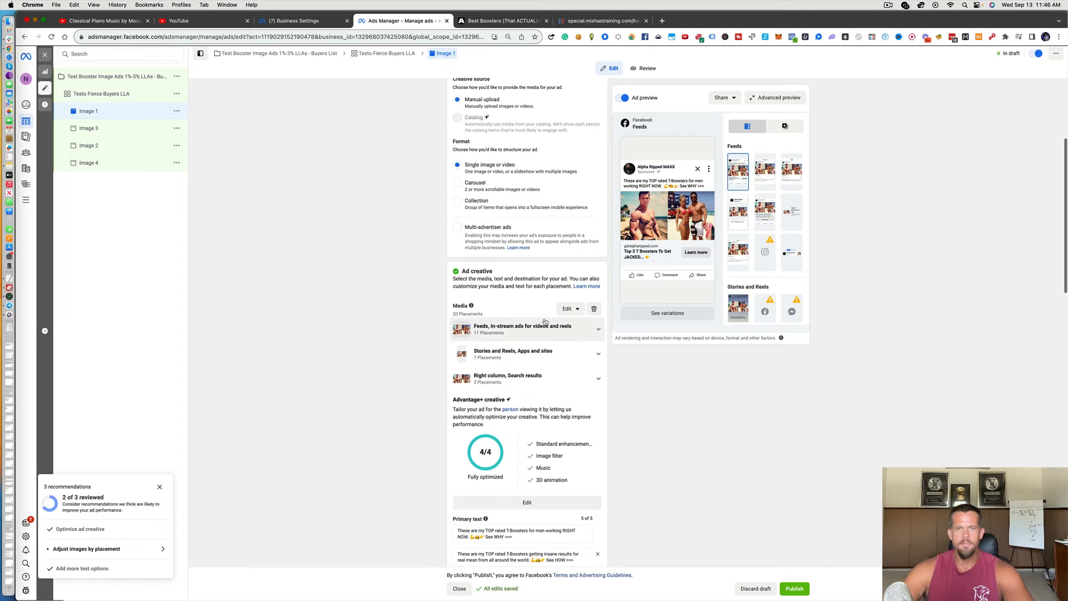
scroll(545, 322, down, 8)
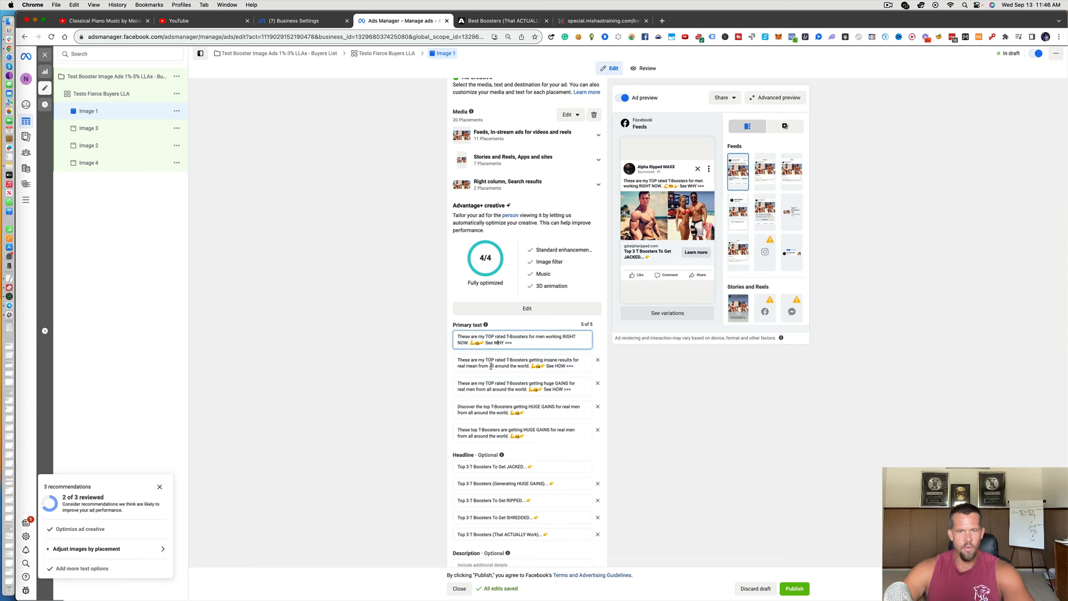
click(487, 384)
click(484, 433)
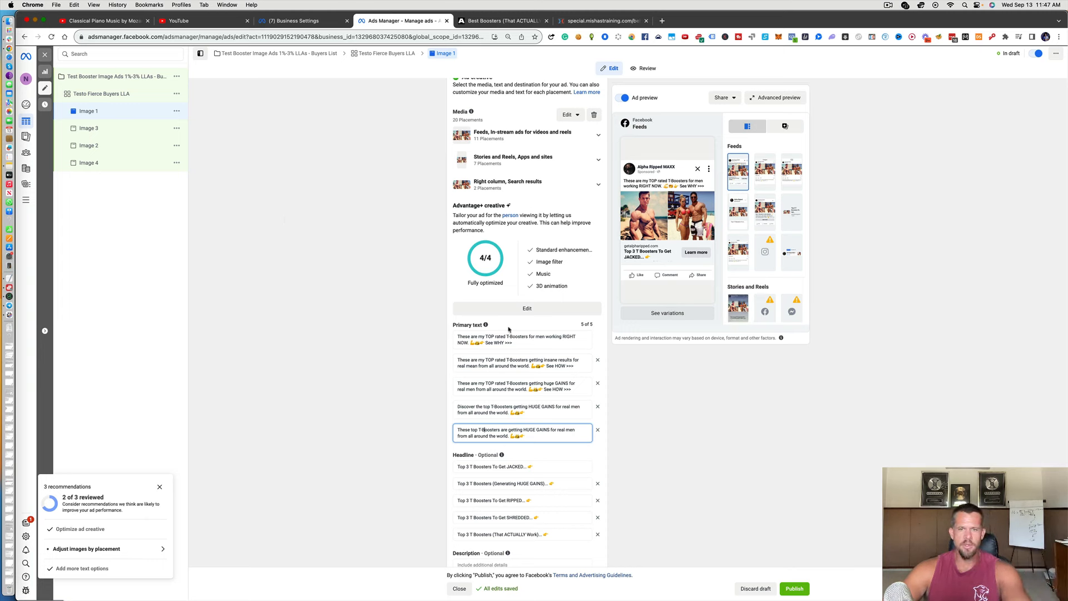
click(491, 336)
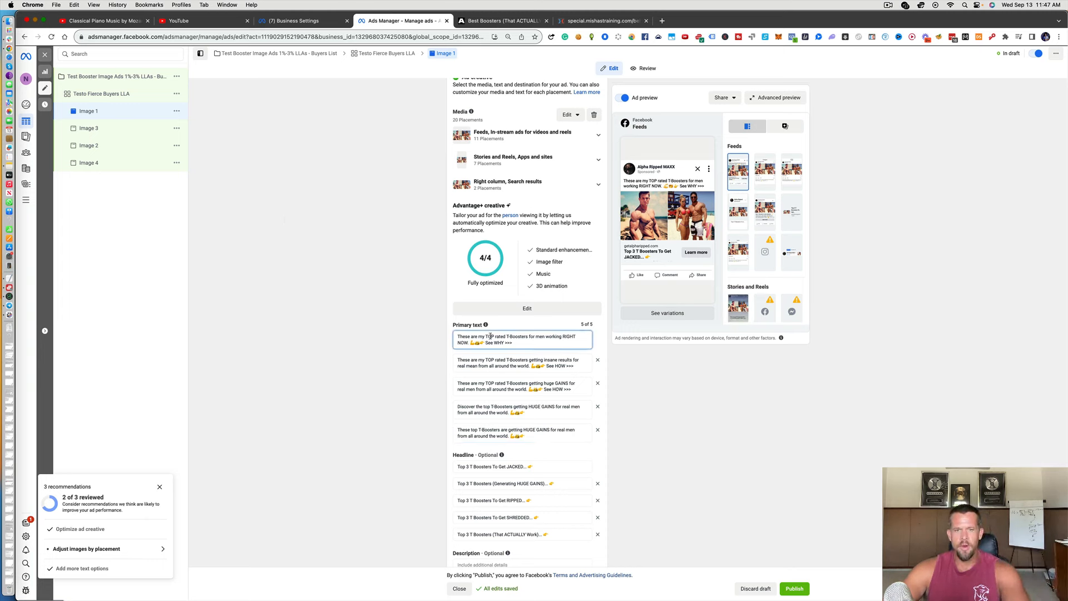
key(super+a)
click(491, 360)
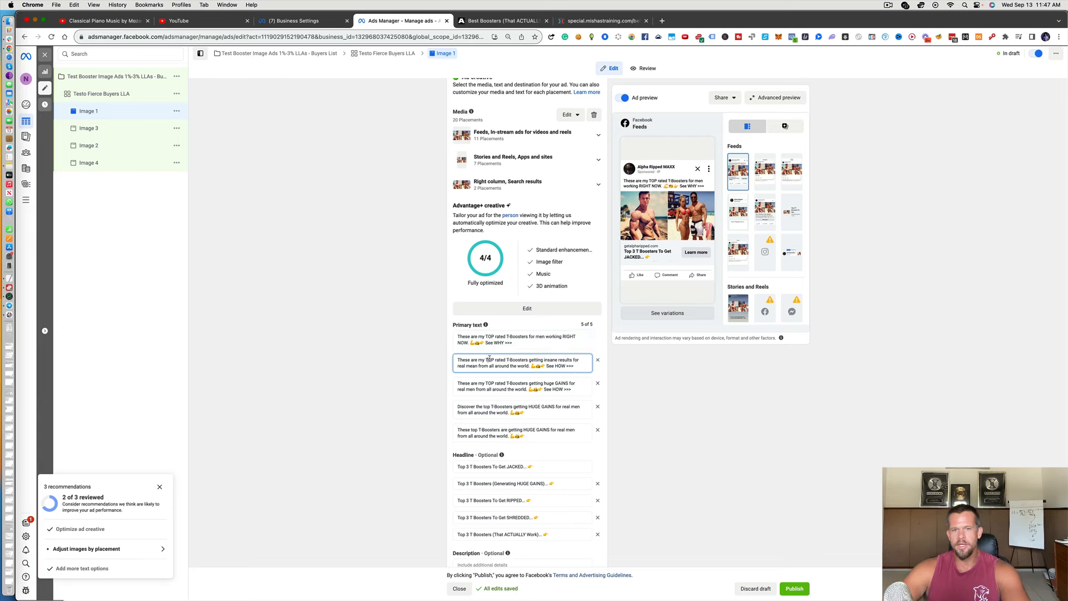
Compare the remaining primary text variations of the Image 1 ad, from the second through the fifth, with the first.
key(super+a)
drag(488, 383, 487, 391)
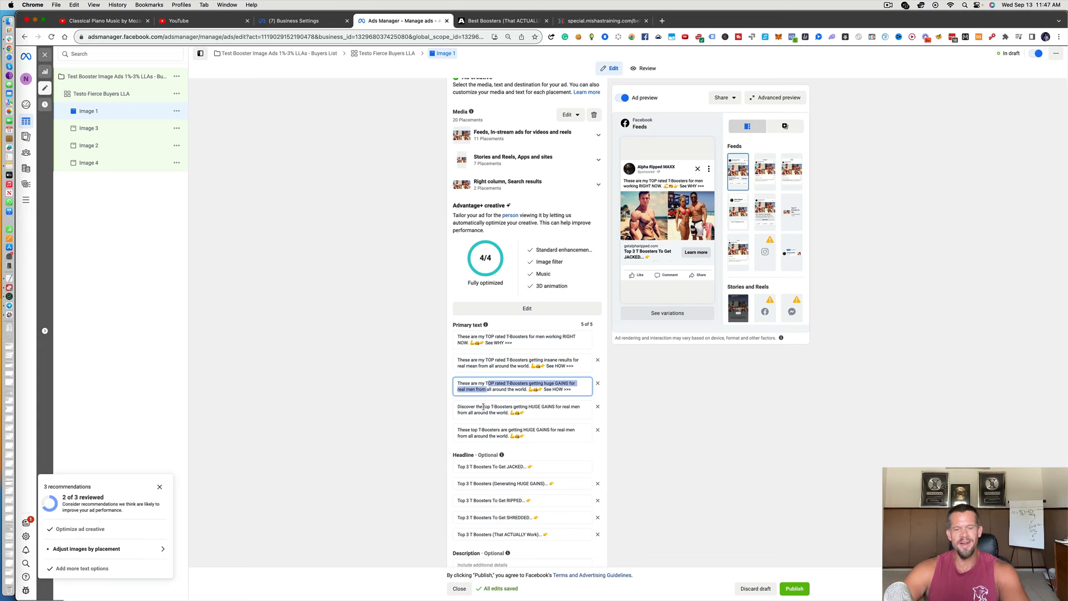
click(483, 408)
drag(484, 408, 478, 432)
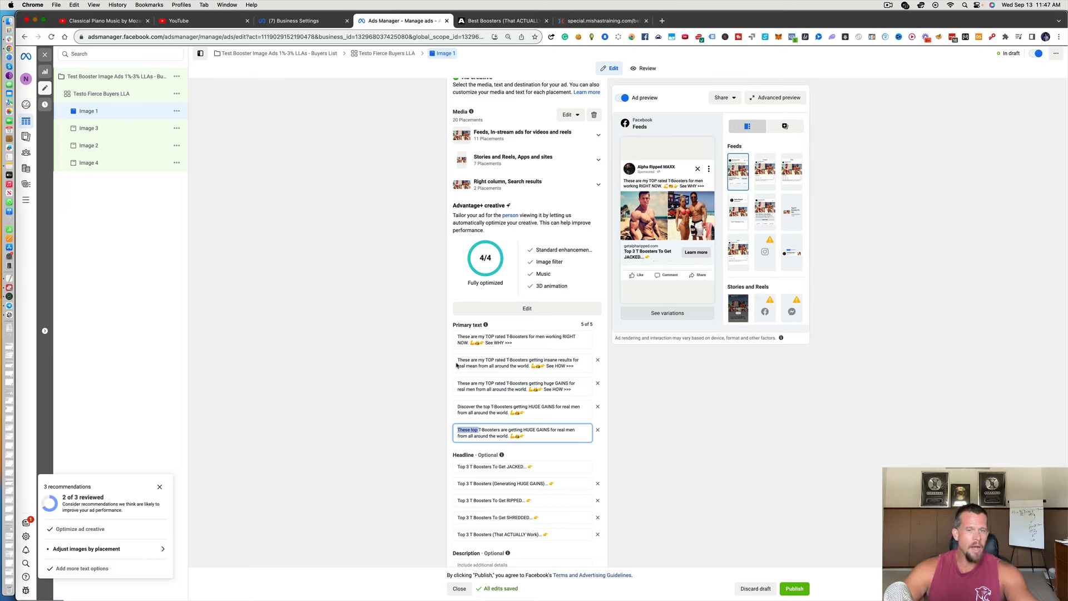
scroll(465, 350, down, 1)
click(484, 318)
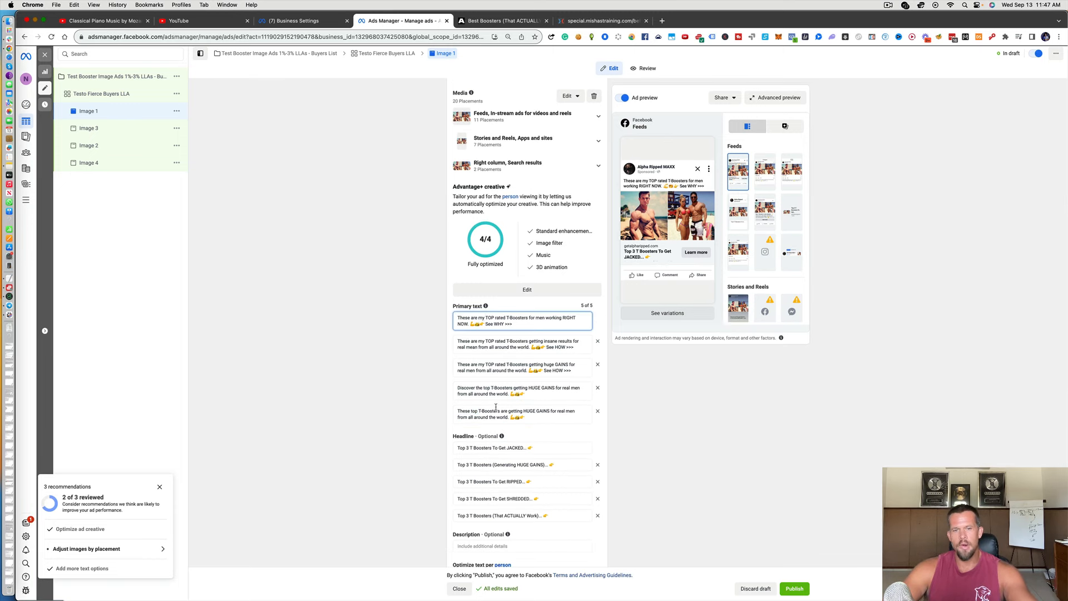
Examine the Image 1 ad's headline variations, its Optimize text per person setting, and the call-to-action button in the feed preview.
scroll(495, 451, down, 2)
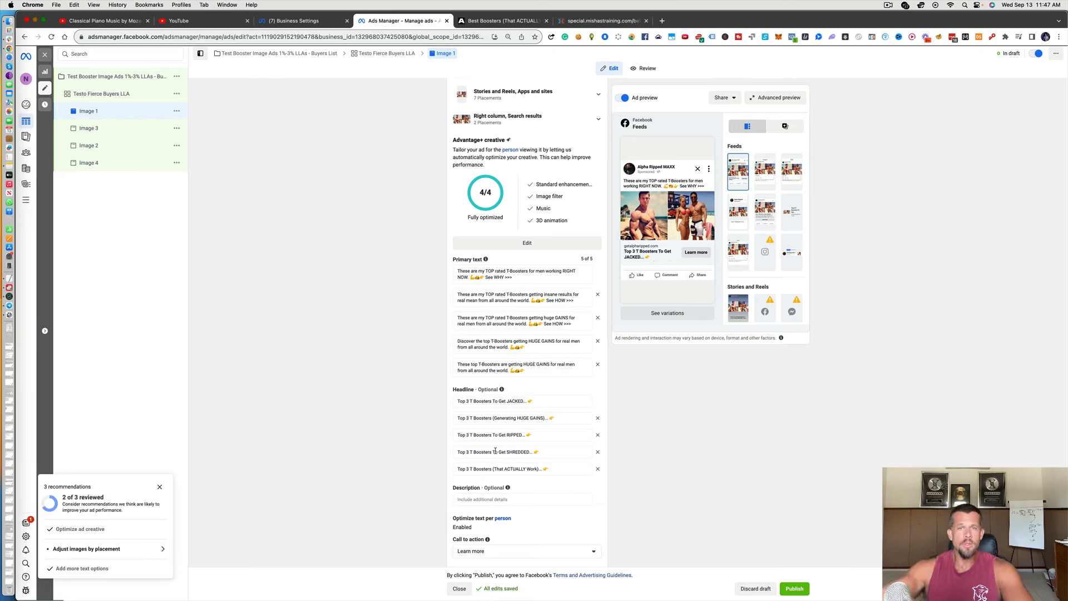
scroll(513, 329, down, 2)
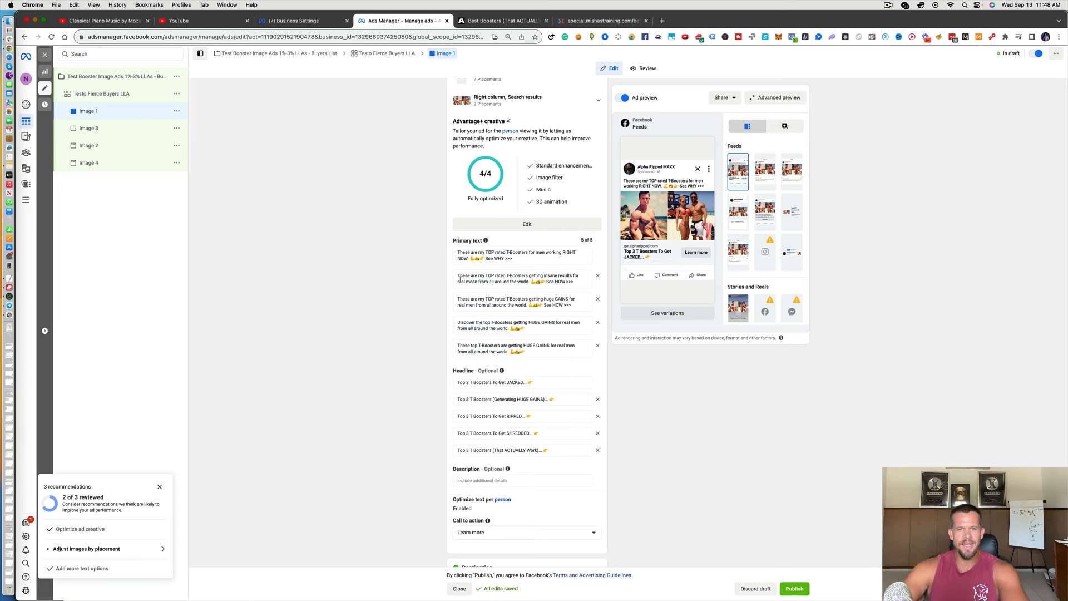
scroll(500, 334, down, 2)
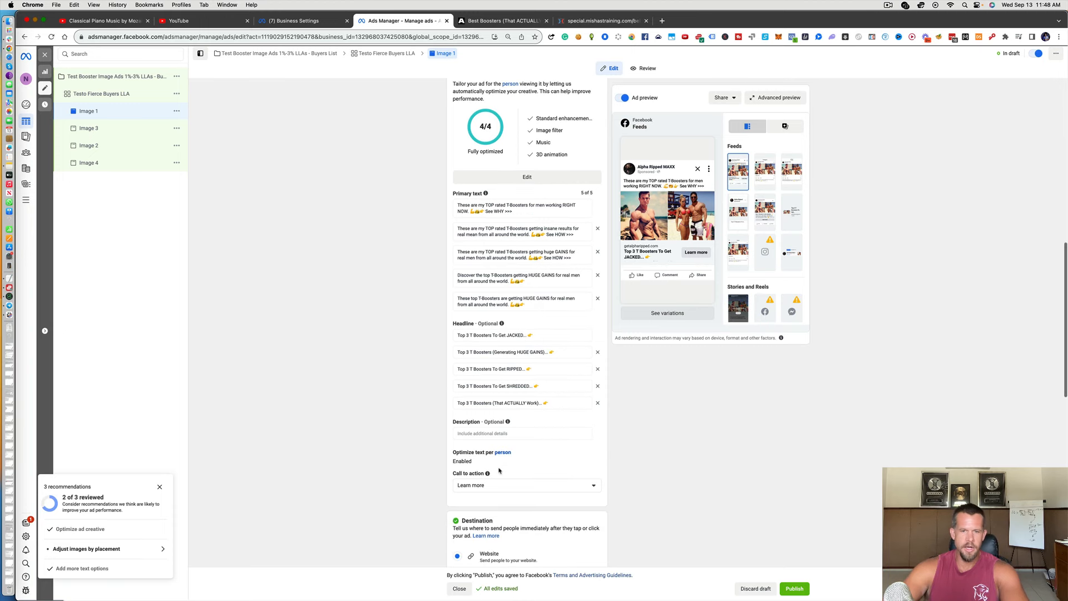
mouse_move(487, 476)
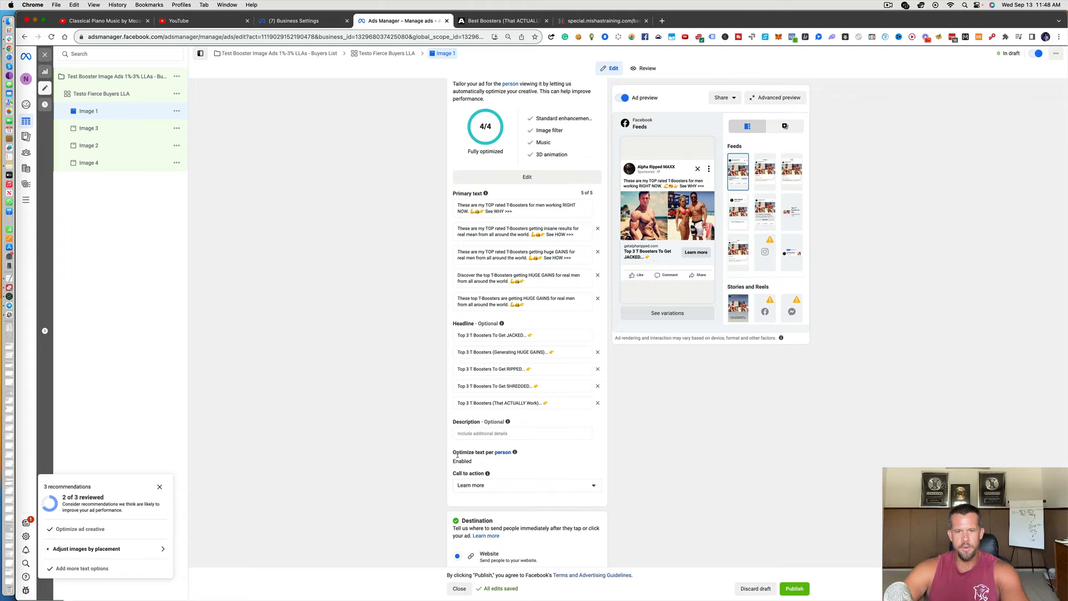
scroll(502, 453, down, 1)
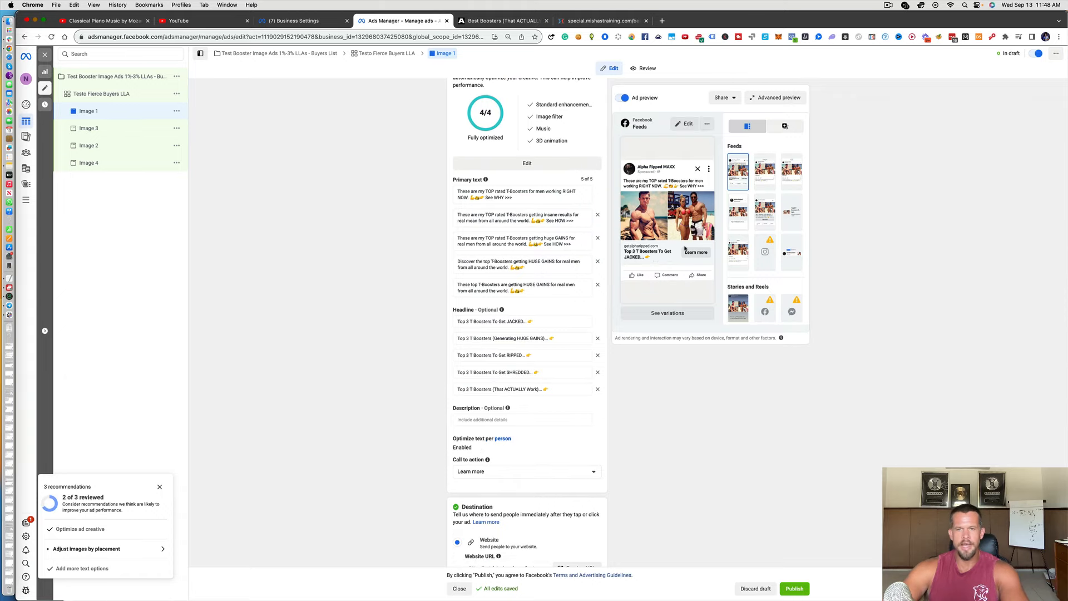
scroll(708, 250, up, 5)
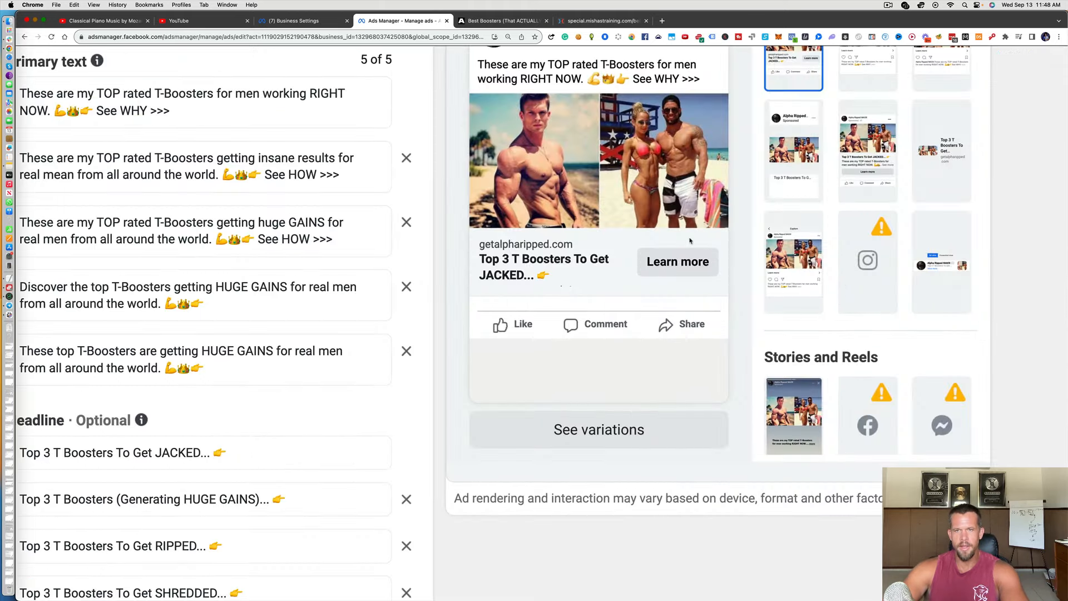
scroll(690, 240, down, 5)
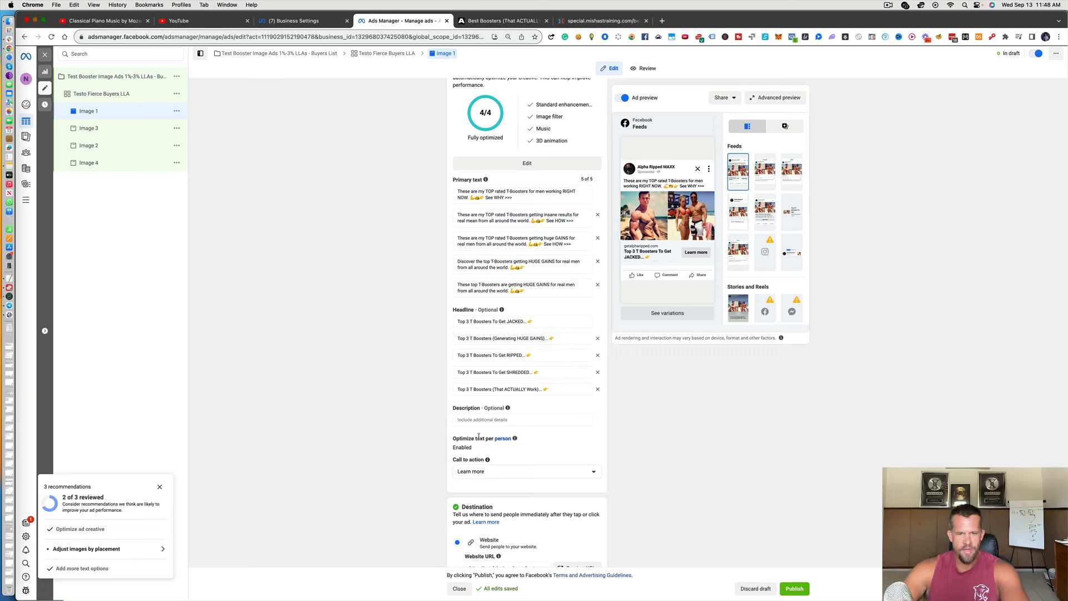
Review the call-to-action options available for the Image 1 ad, keeping Learn more selected.
scroll(479, 451, down, 1)
click(482, 469)
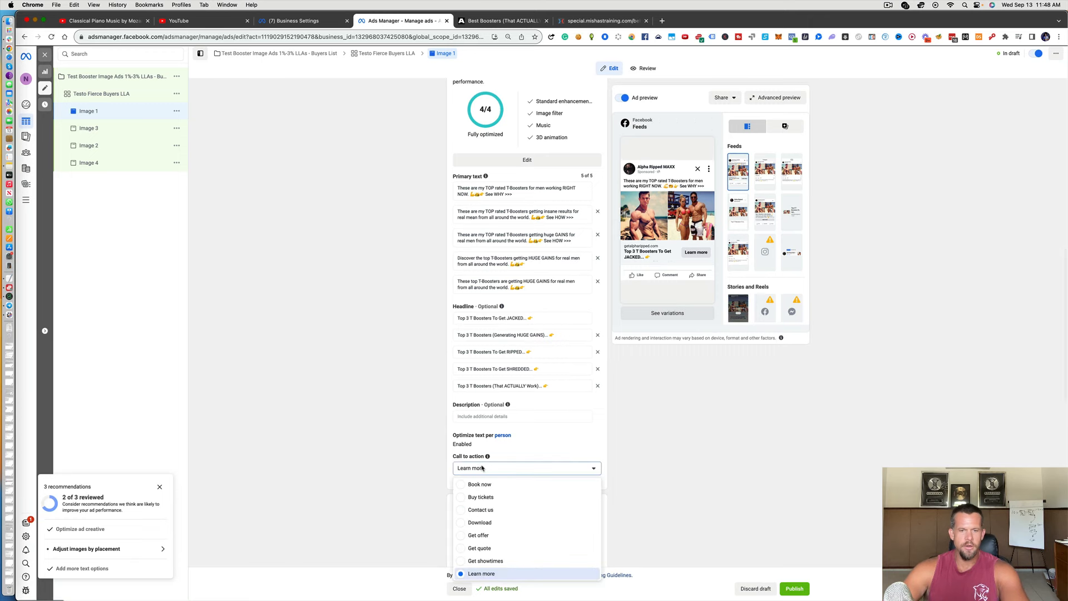
scroll(482, 468, down, 1)
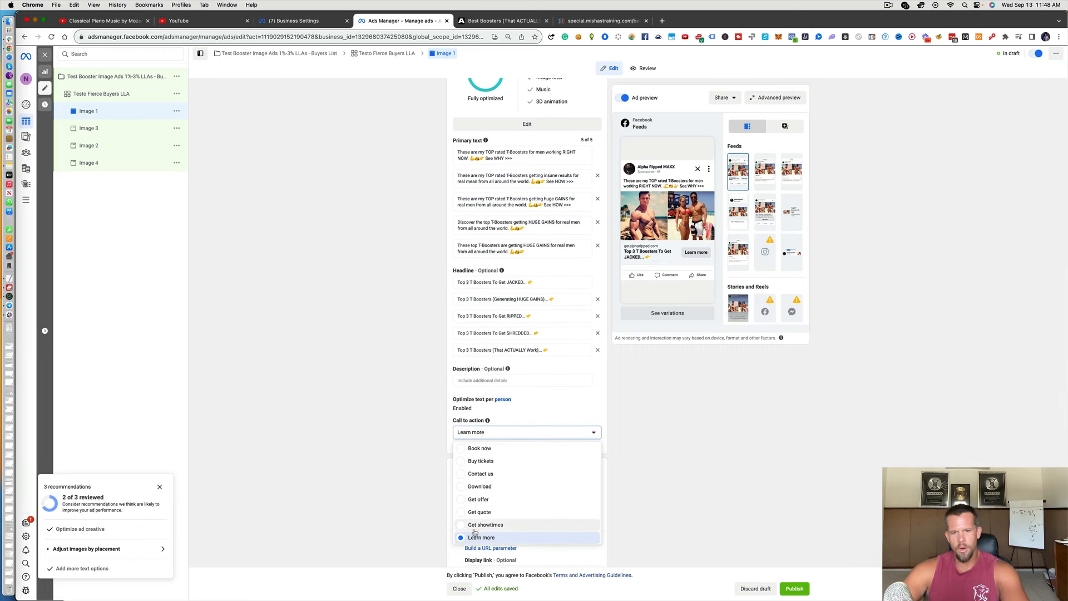
scroll(475, 531, down, 1)
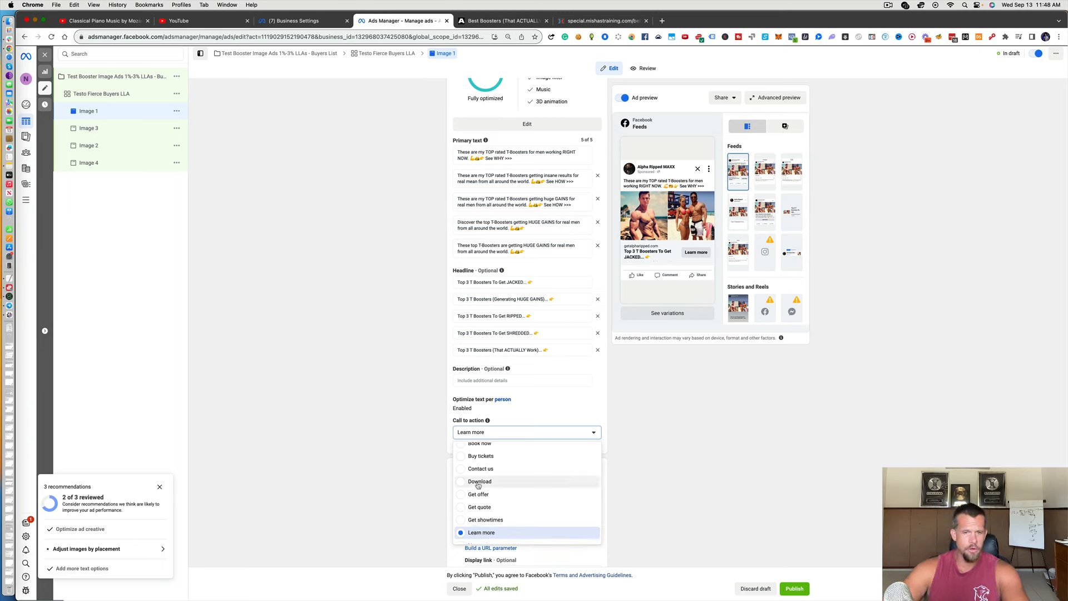
scroll(478, 486, up, 1)
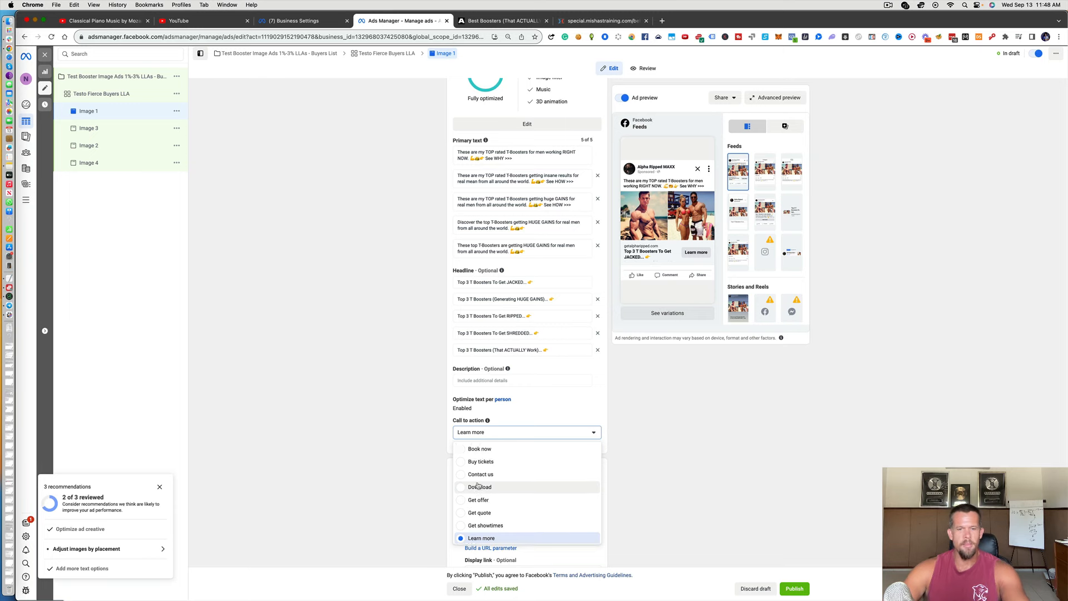
click(623, 469)
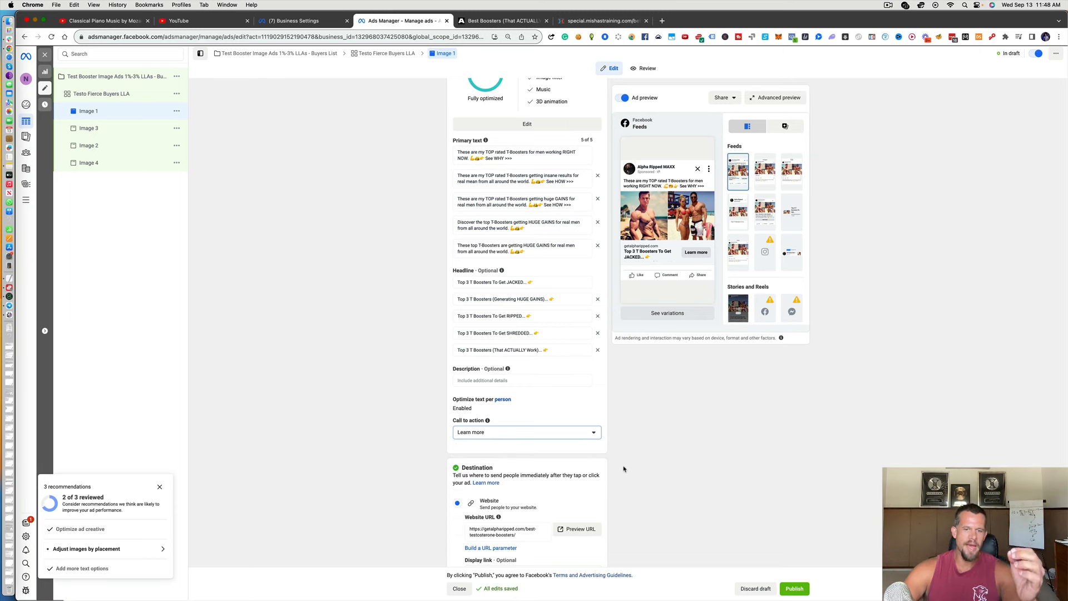
click(511, 435)
click(610, 437)
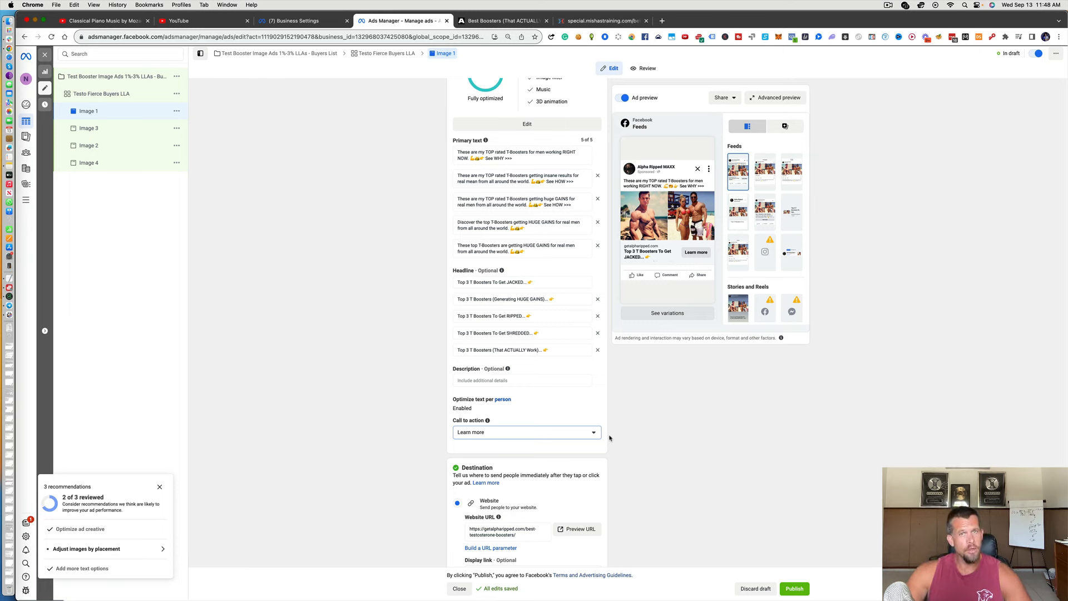
click(577, 435)
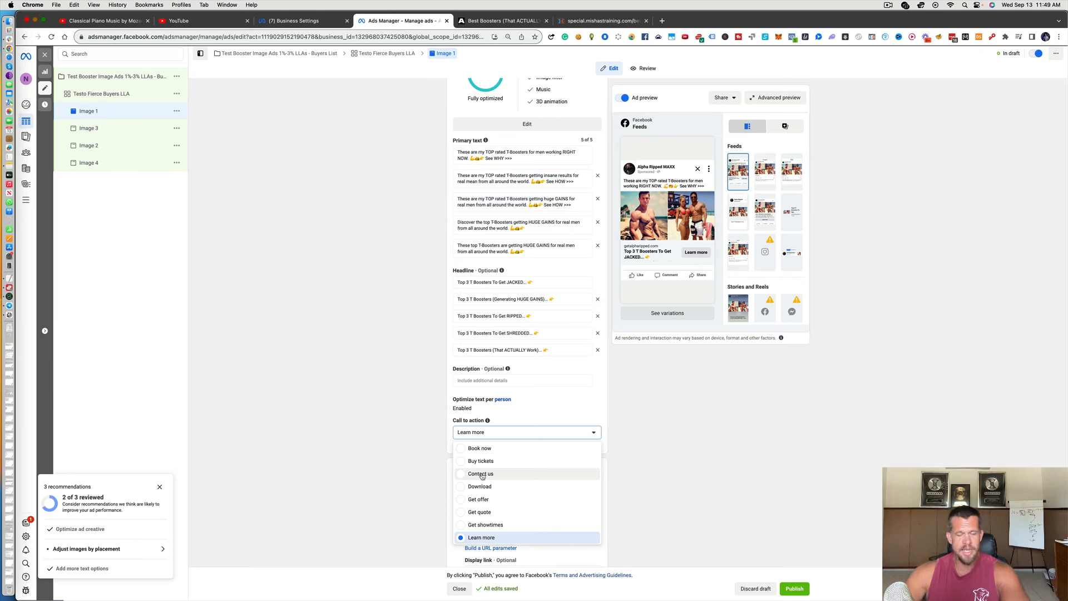
click(616, 479)
Check the Image 1 ad's website URL and reload its landing page, getalpharipped.com/best-testosterone-boosters/, in the already open browser page.
scroll(603, 445, down, 1)
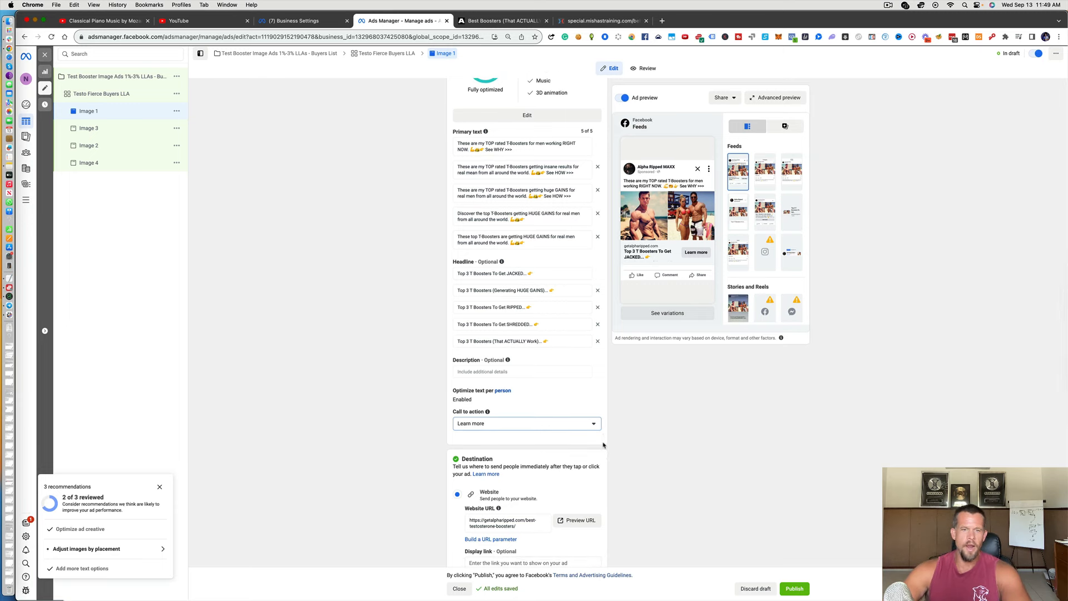
scroll(603, 445, down, 5)
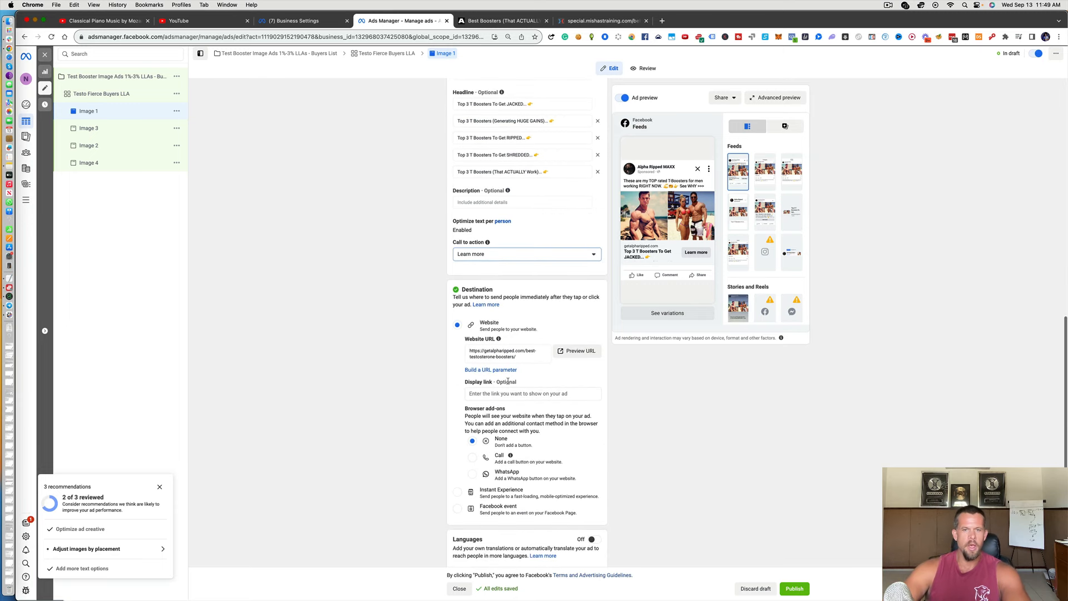
triple_click(518, 357)
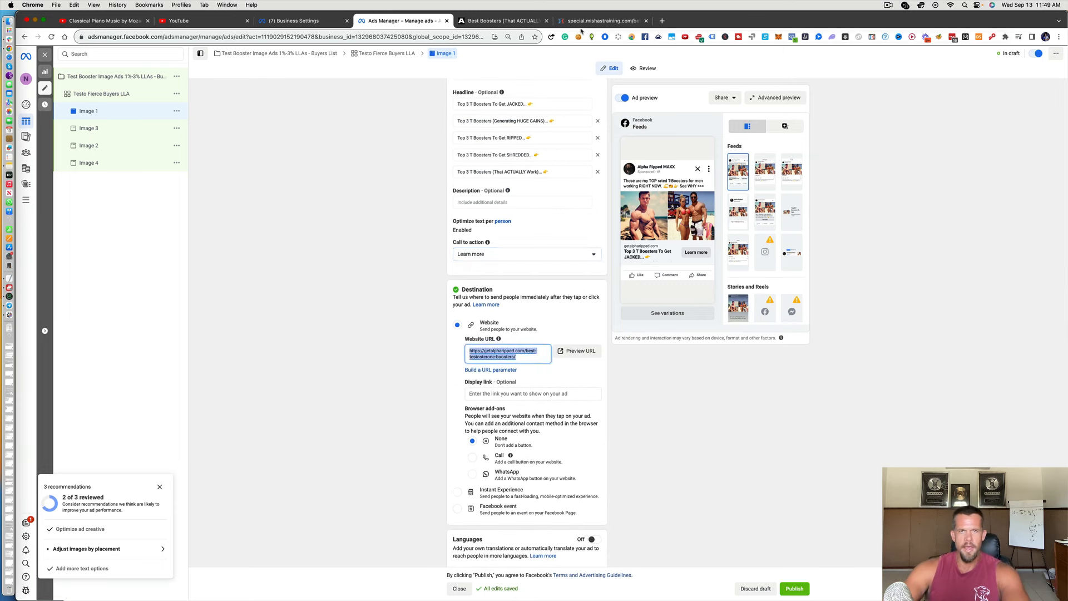
click(514, 22)
click(490, 37)
click(480, 38)
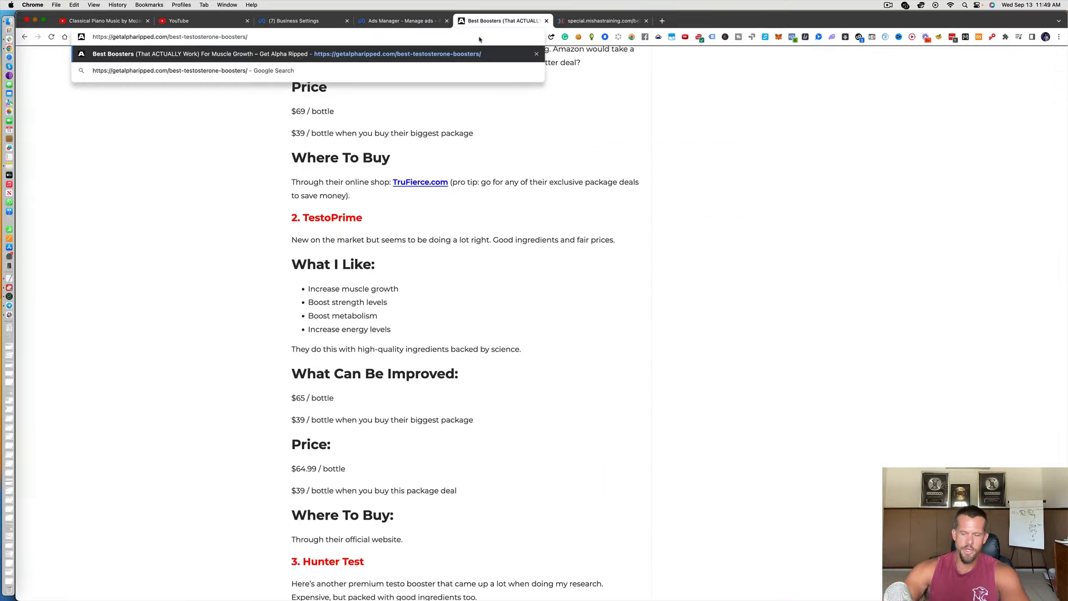
key(Return)
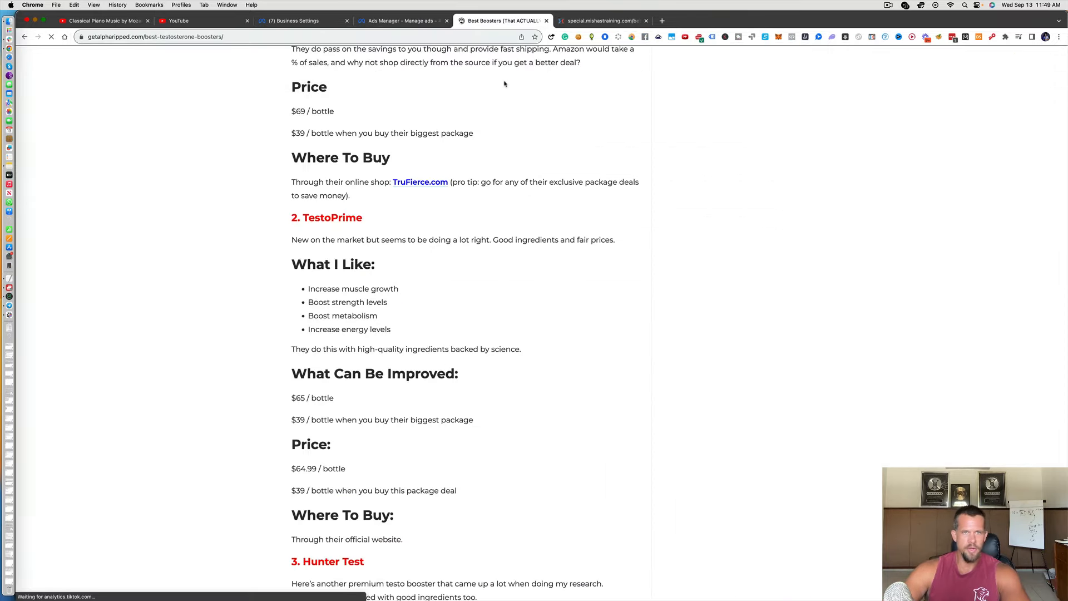
Skim the Best Boosters landing page down to its footer and back to its headline, and return to the Image 1 ad's destination settings.
scroll(505, 83, down, 20)
scroll(505, 83, down, 5)
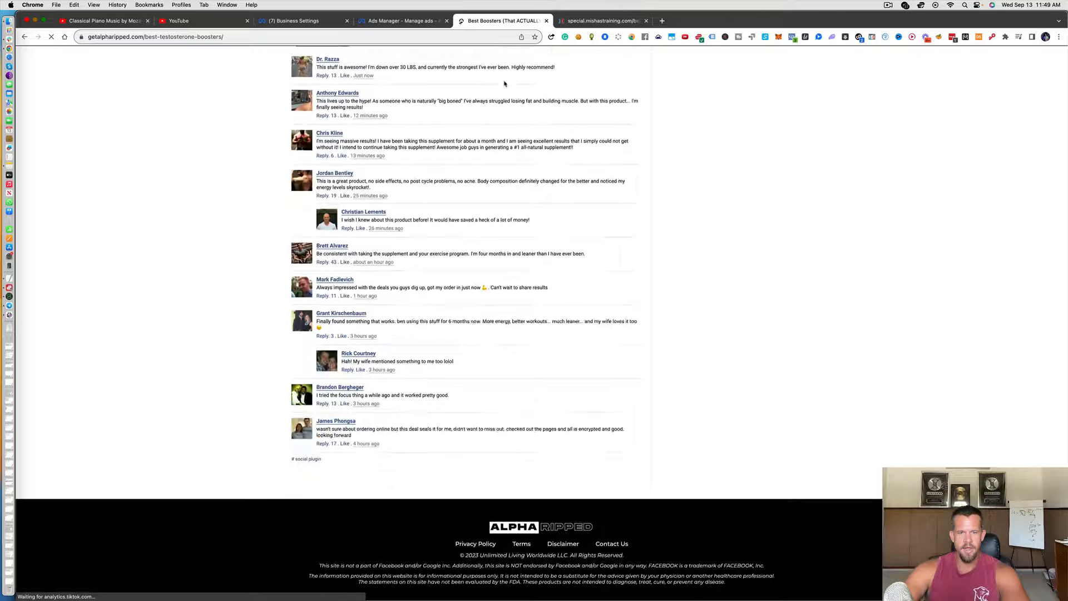
scroll(504, 84, up, 15)
scroll(504, 83, up, 20)
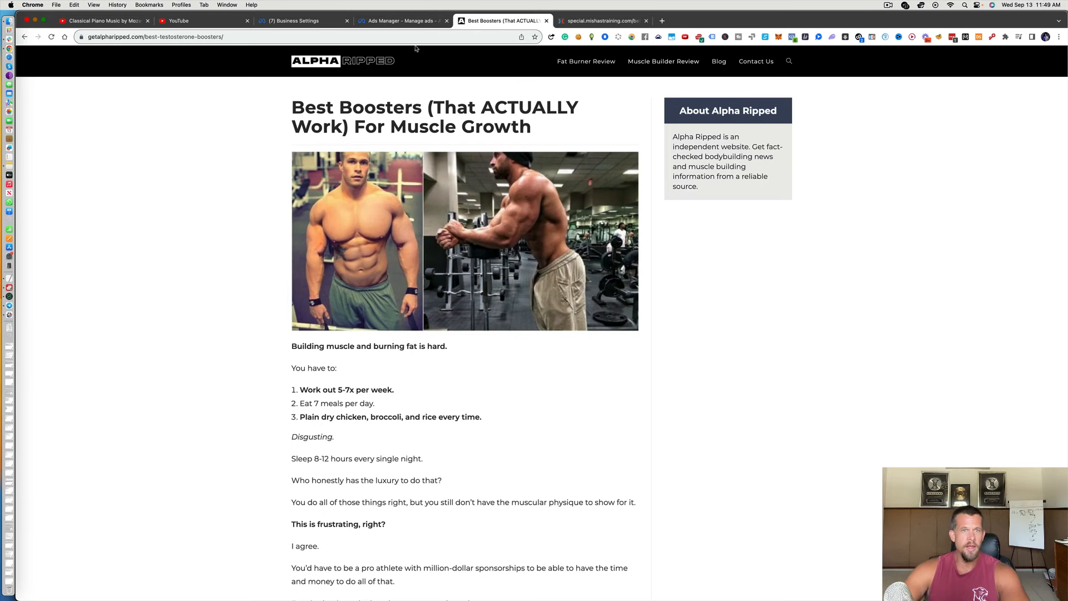
click(397, 24)
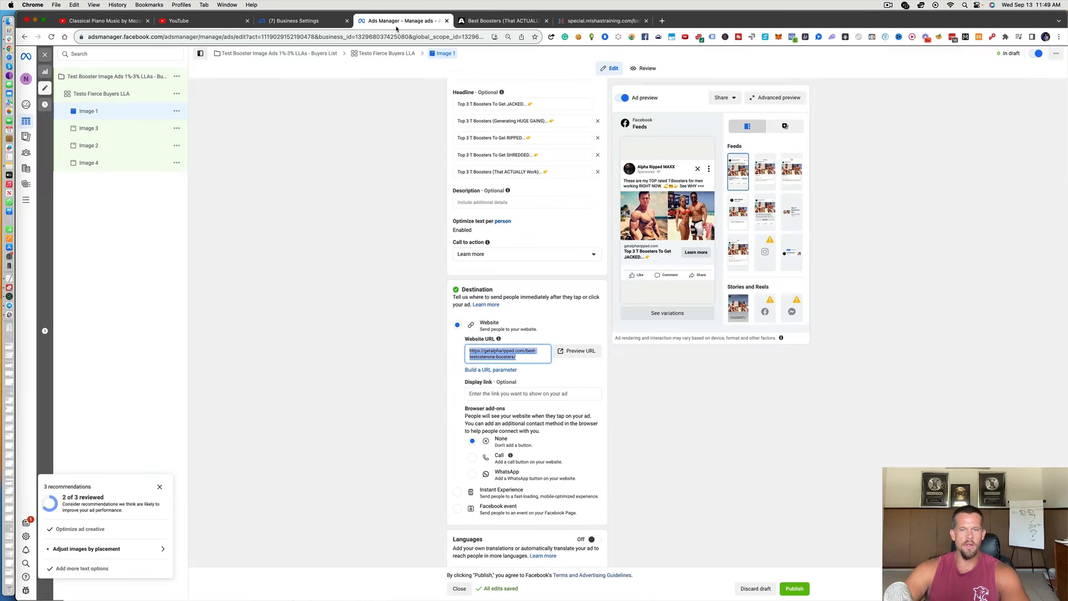
click(353, 146)
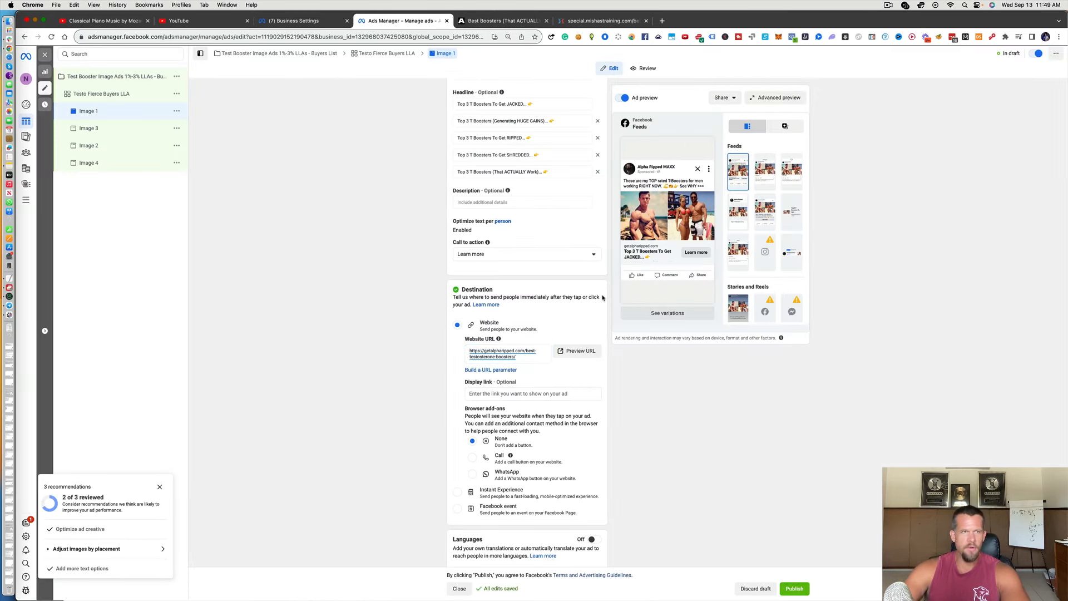
Enable all Advantage+ creative optimizations for the Image 2 ad and save the settings.
scroll(360, 187, up, 5)
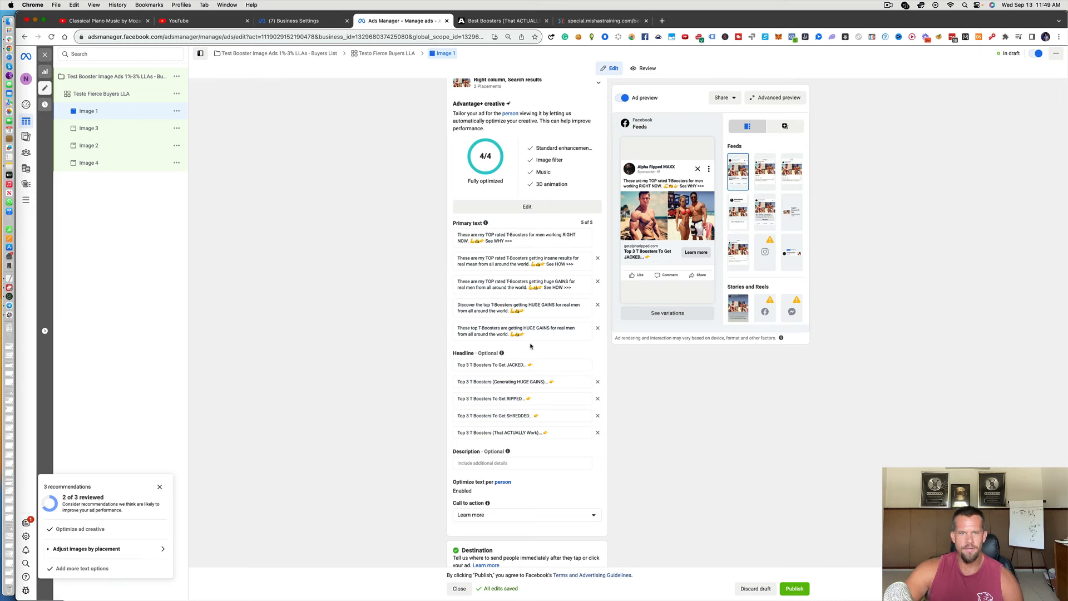
scroll(208, 256, up, 1)
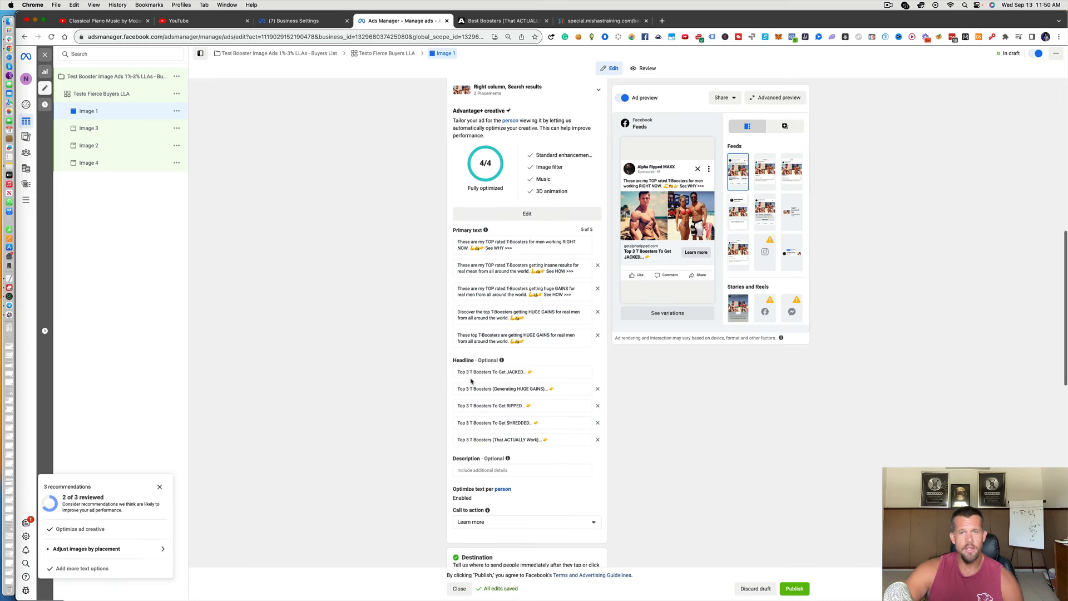
click(127, 153)
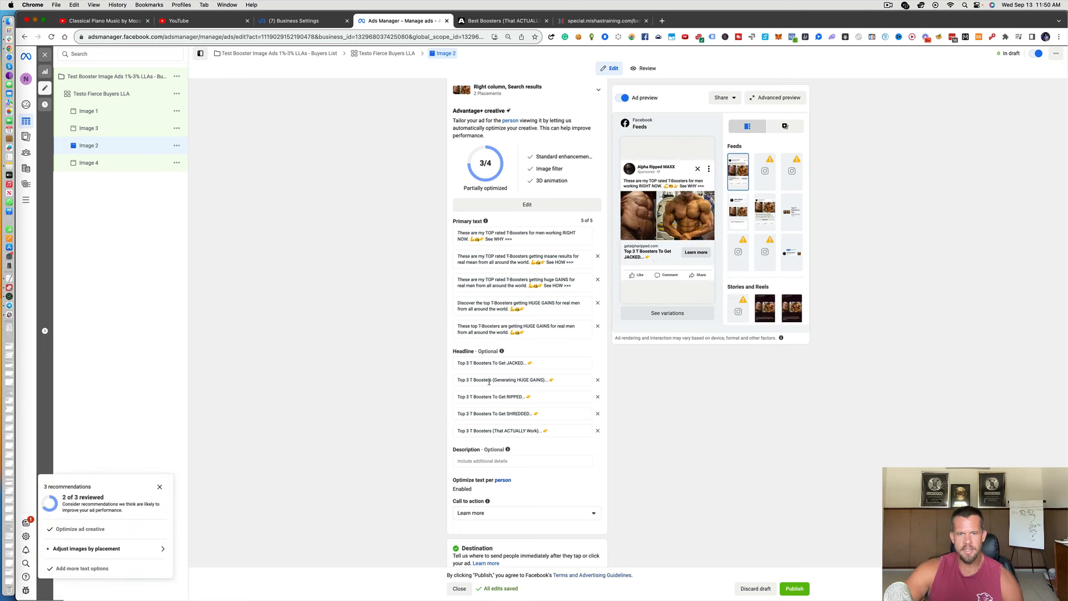
click(529, 204)
scroll(371, 185, down, 1)
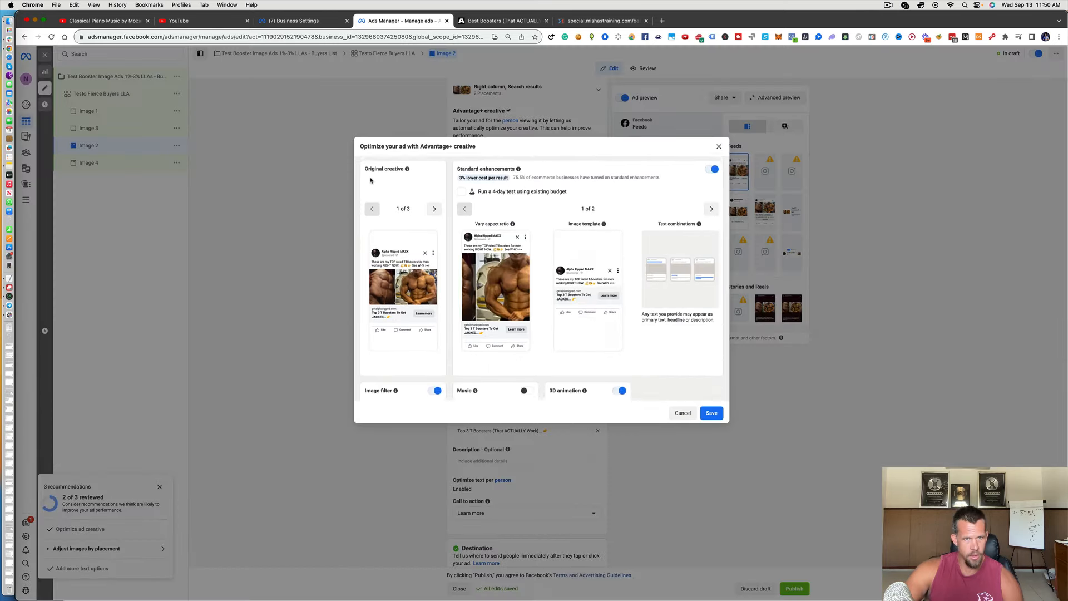
scroll(369, 179, up, 1)
click(367, 178)
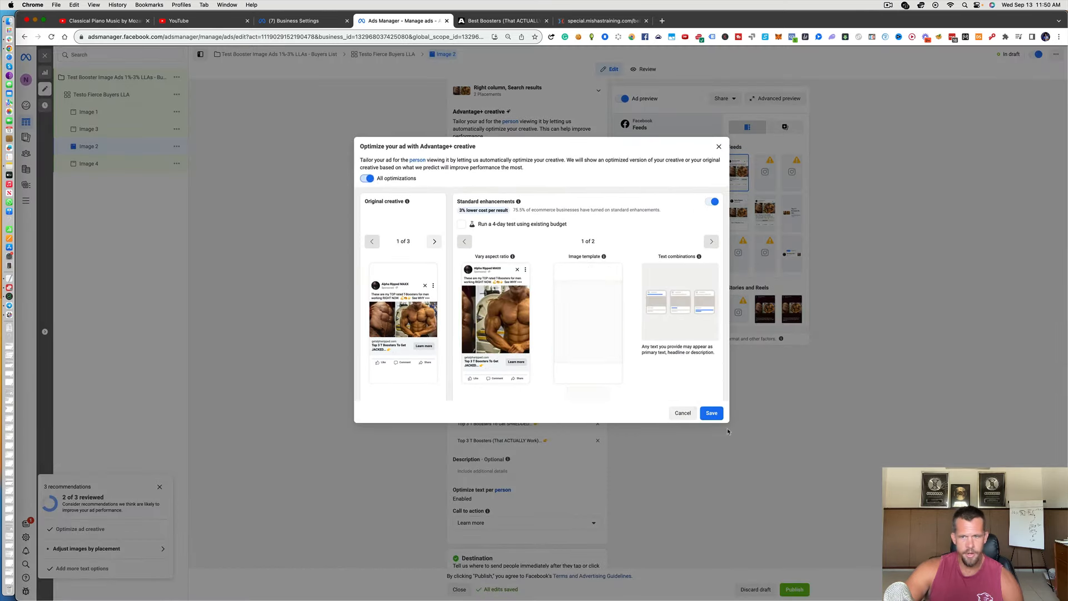
click(711, 413)
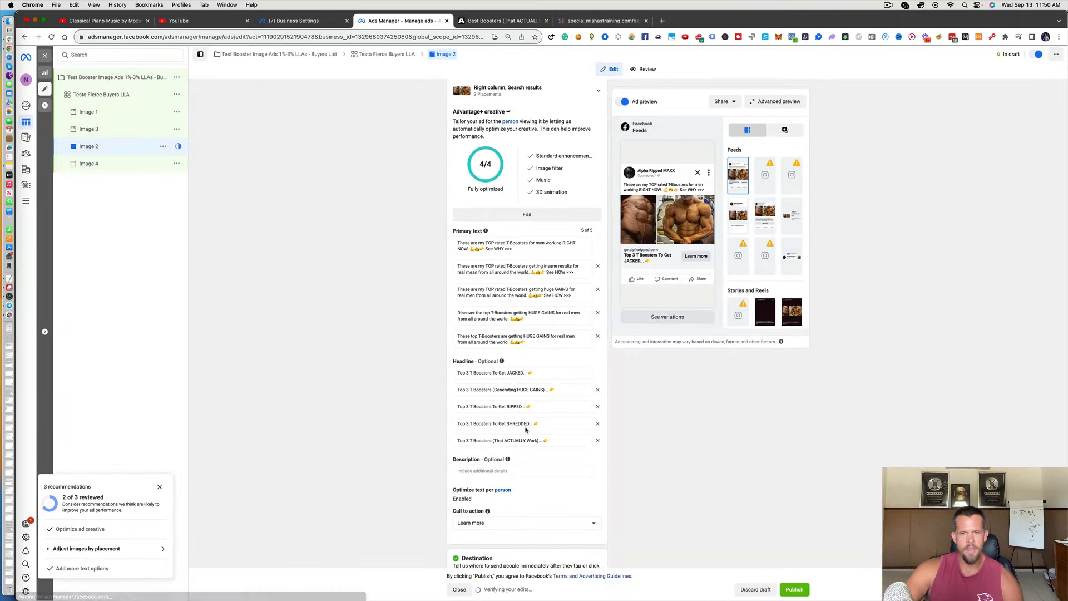
Turn off multi-advertiser ads for the Image 2 ad and set its Instagram account to Use selected Page.
scroll(506, 421, down, 5)
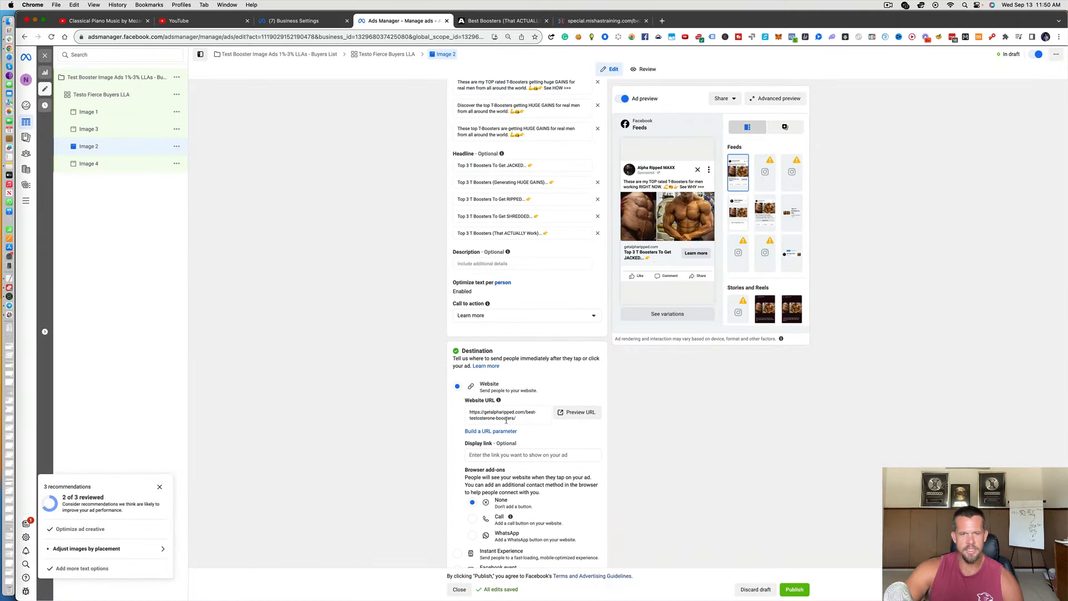
scroll(506, 400, up, 3)
scroll(506, 359, up, 10)
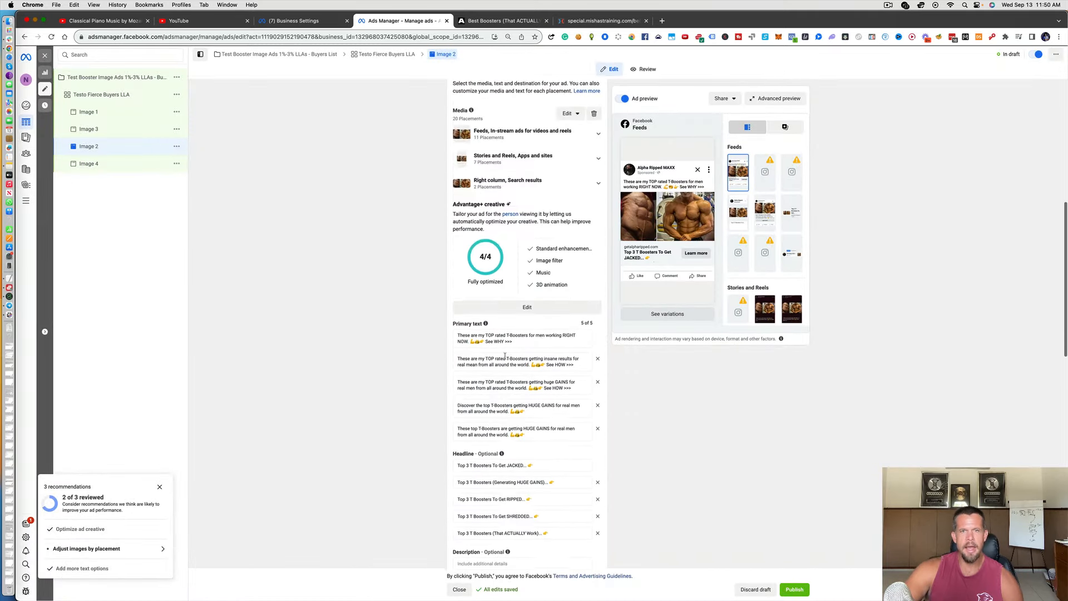
scroll(505, 400, up, 2)
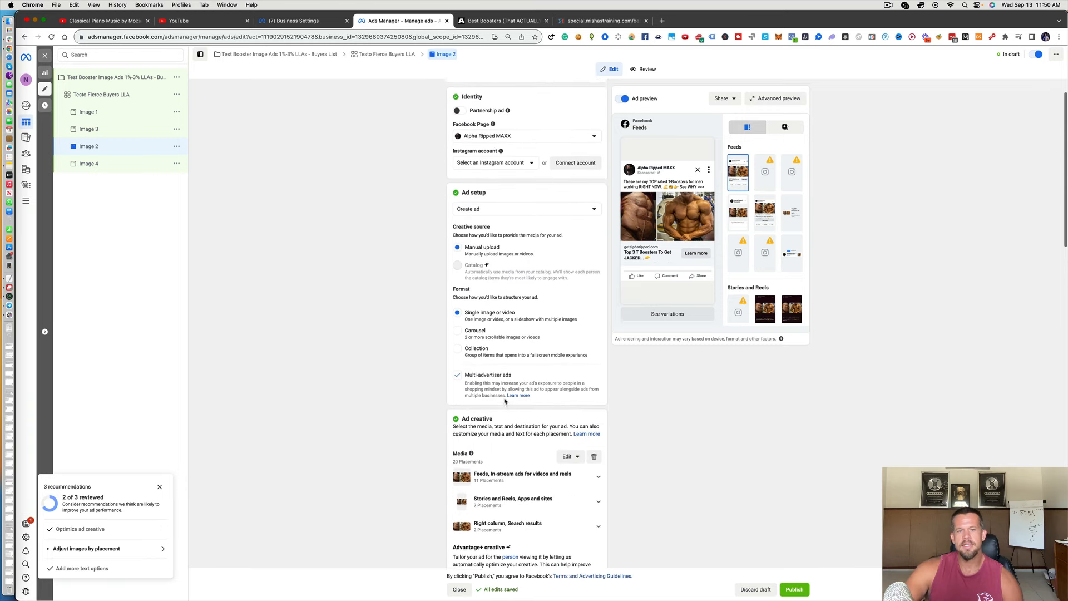
click(457, 380)
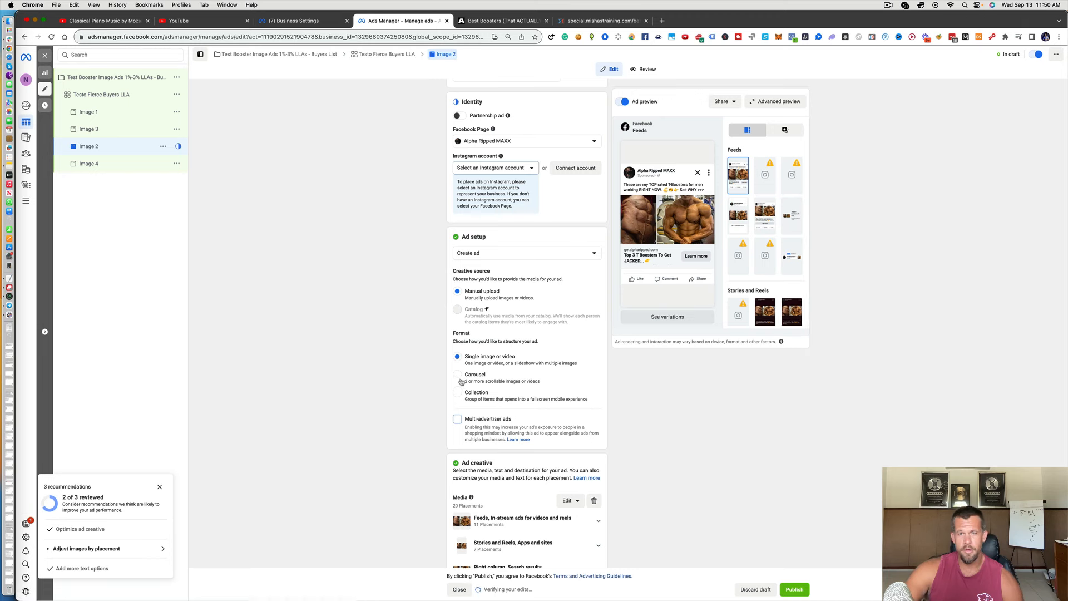
click(514, 168)
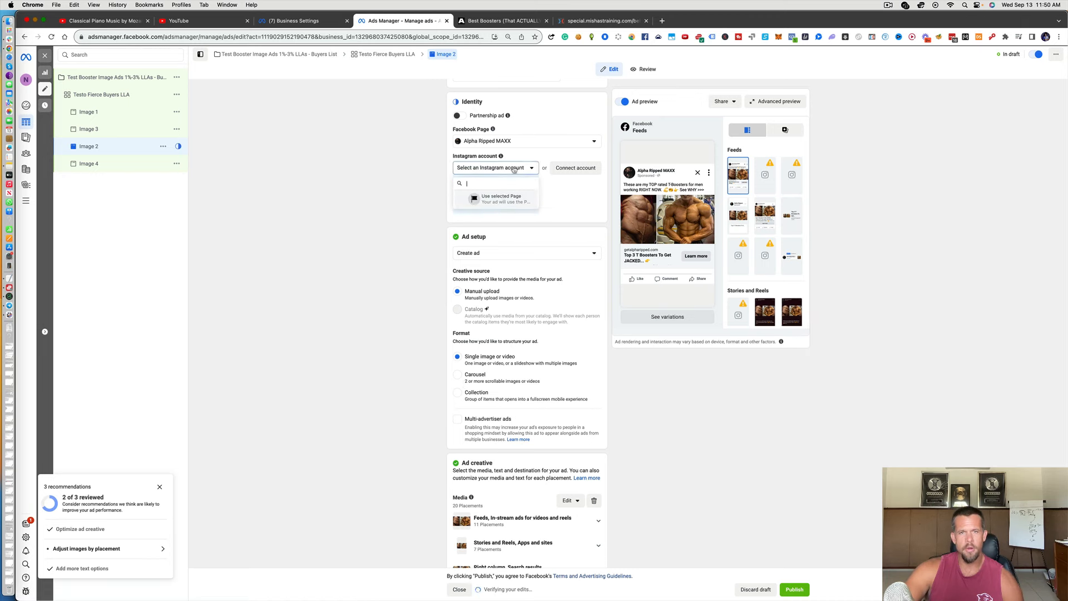
click(501, 196)
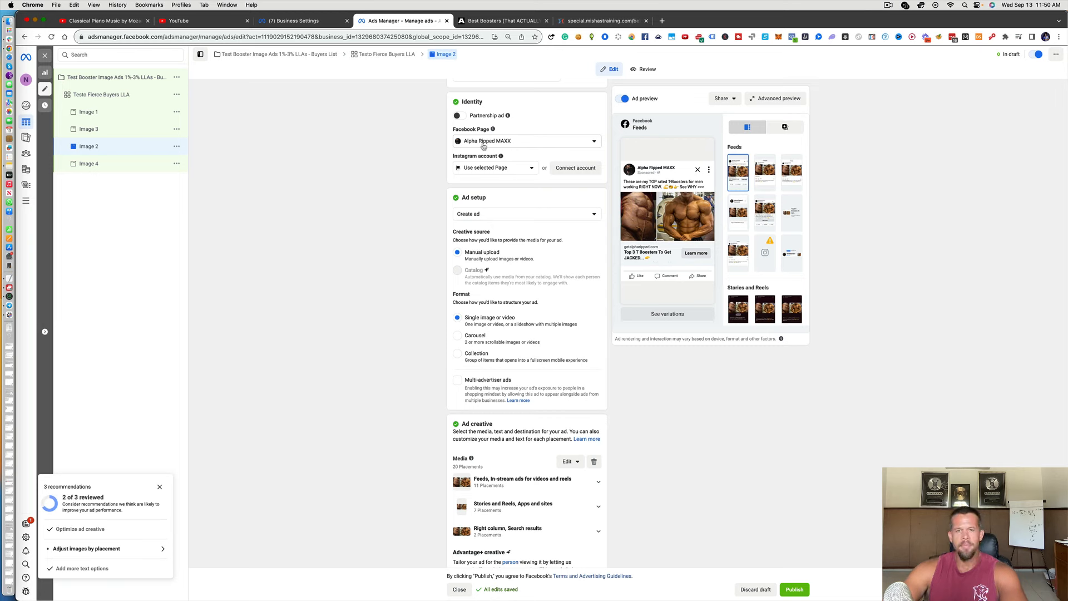
scroll(492, 163, down, 5)
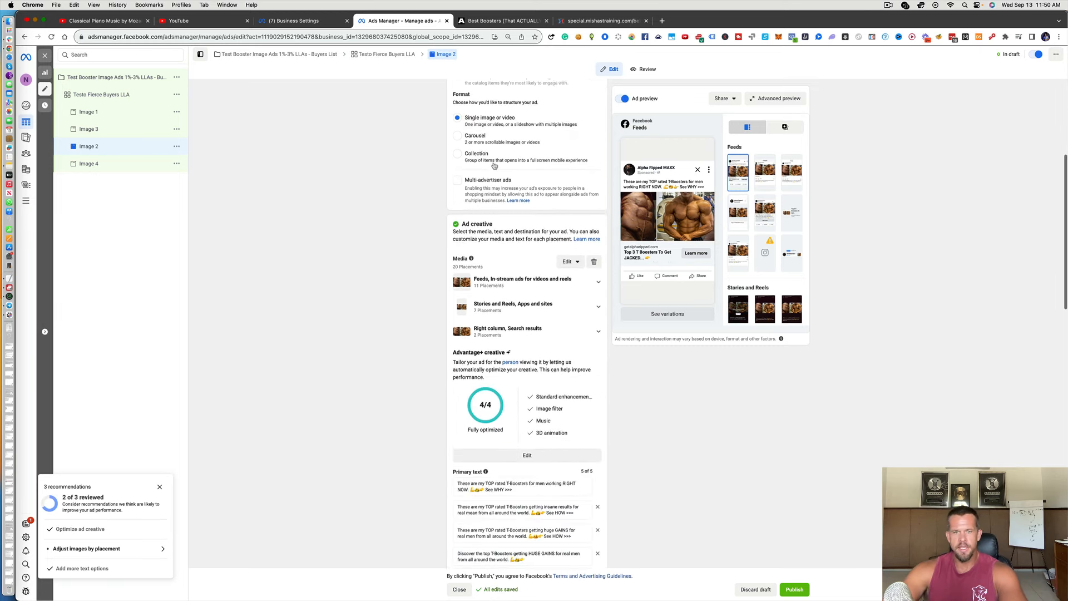
scroll(494, 165, down, 15)
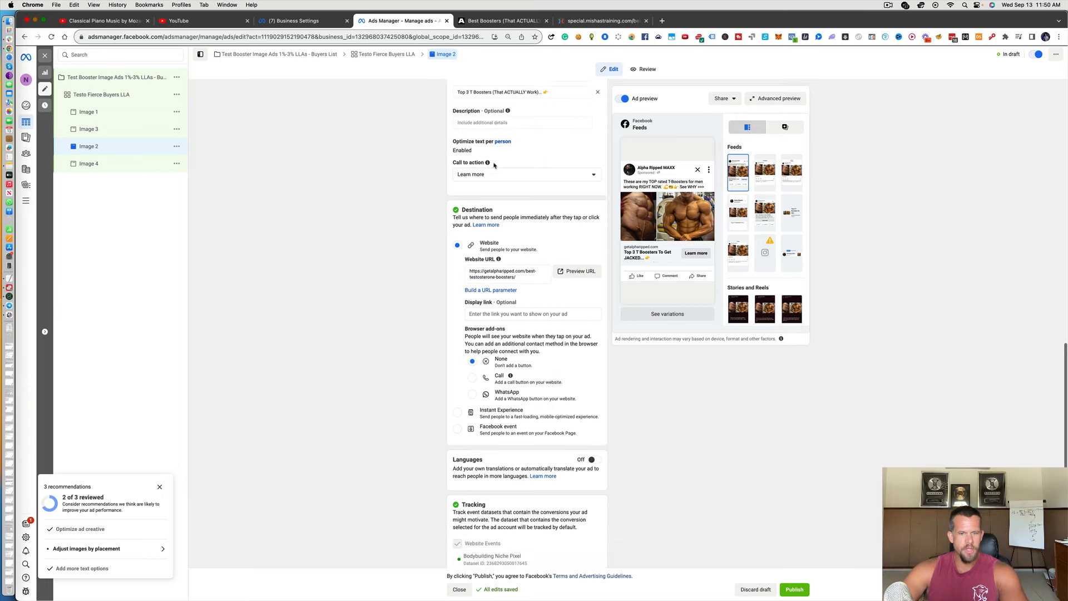
scroll(495, 165, down, 3)
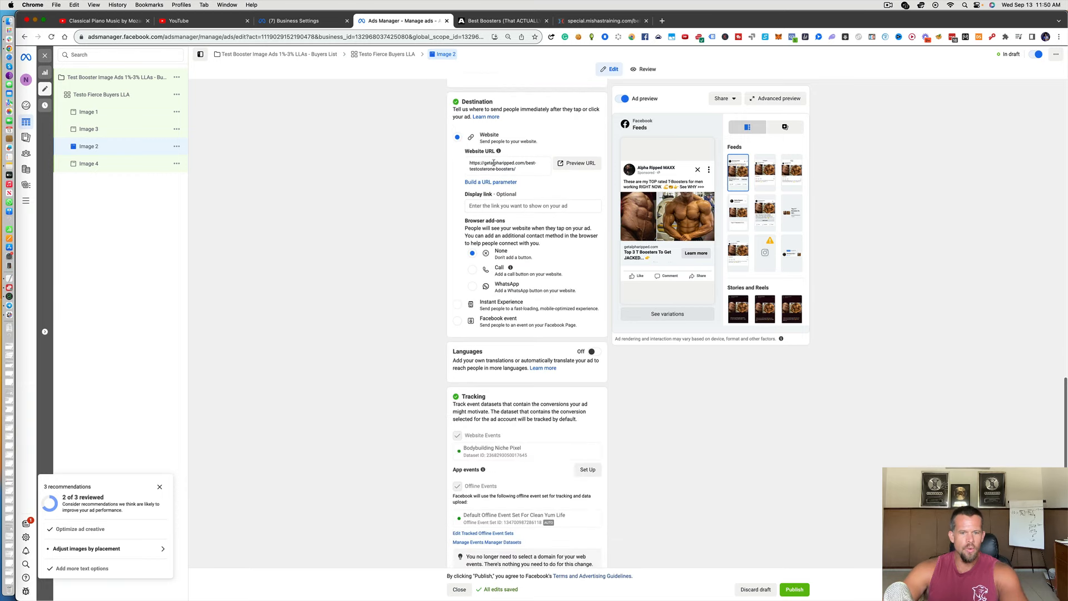
Set the Image 3 ad's Instagram account to Use selected Page and turn off its multi-advertiser ads option.
click(118, 137)
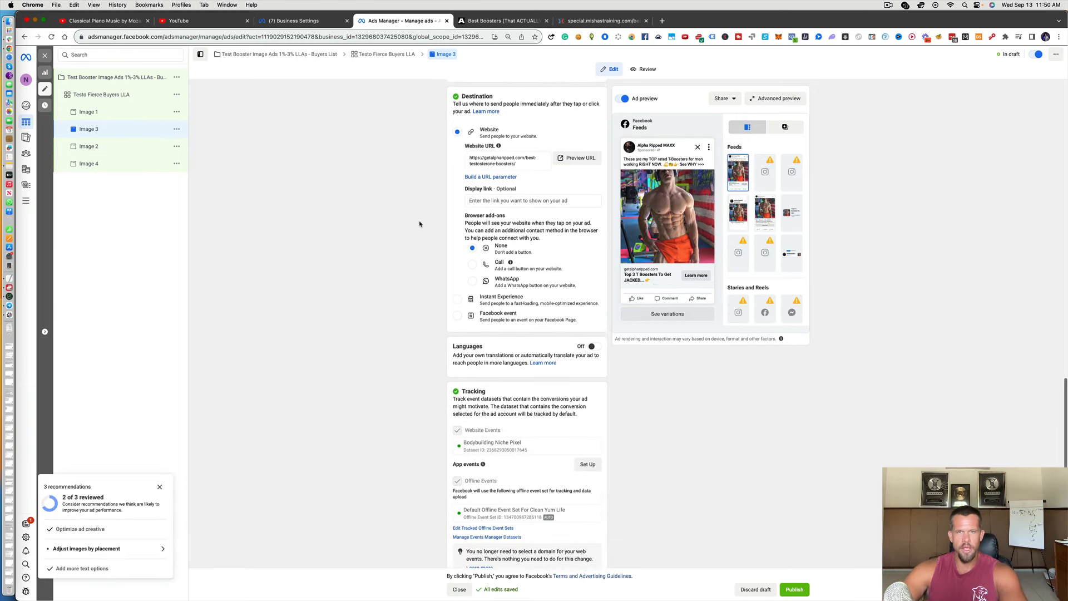
scroll(420, 224, up, 15)
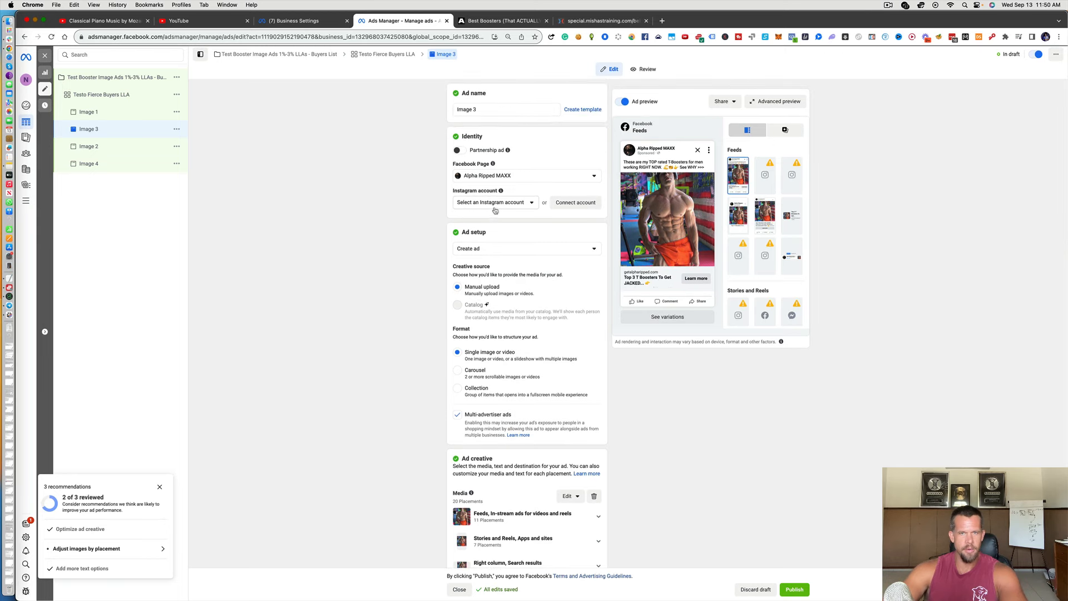
click(495, 207)
click(495, 236)
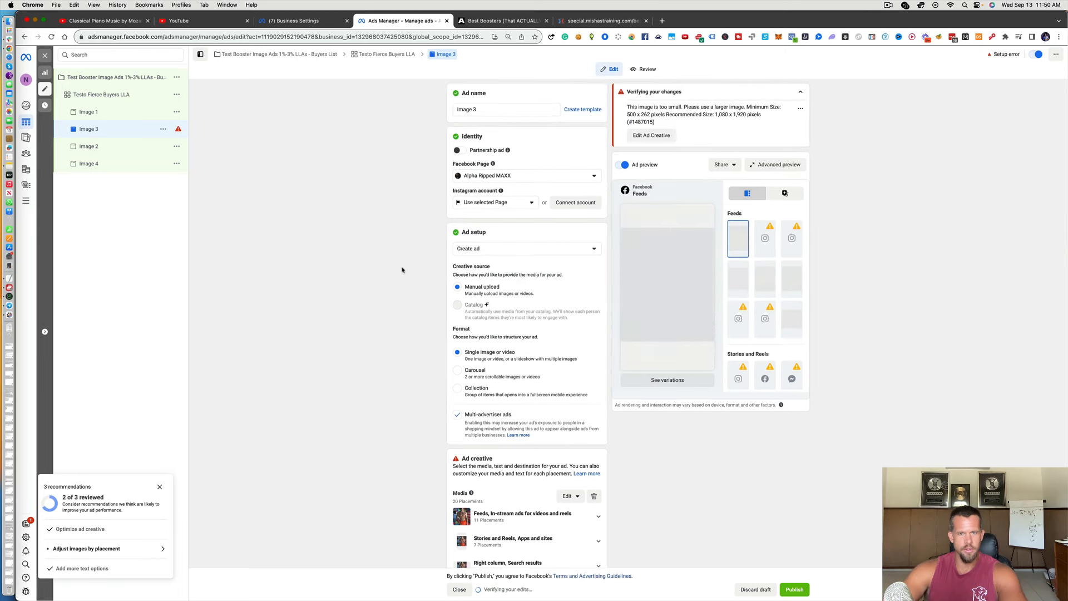
click(457, 380)
Enable all Advantage+ creative optimizations for the Image 3 ad, save them, and check the ad's texts and destination.
scroll(457, 373, down, 2)
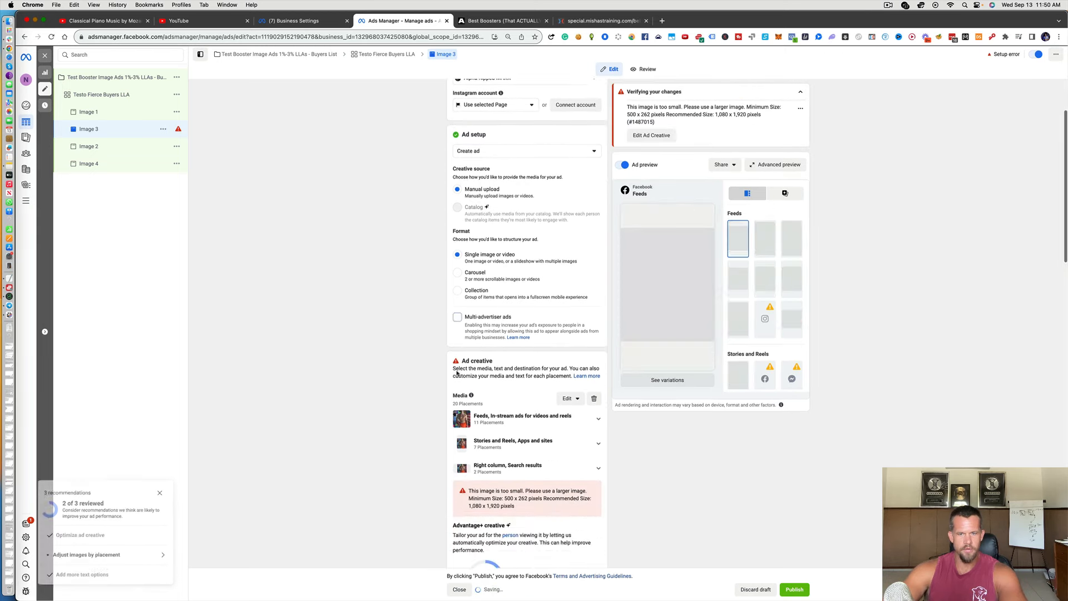
scroll(523, 484, down, 3)
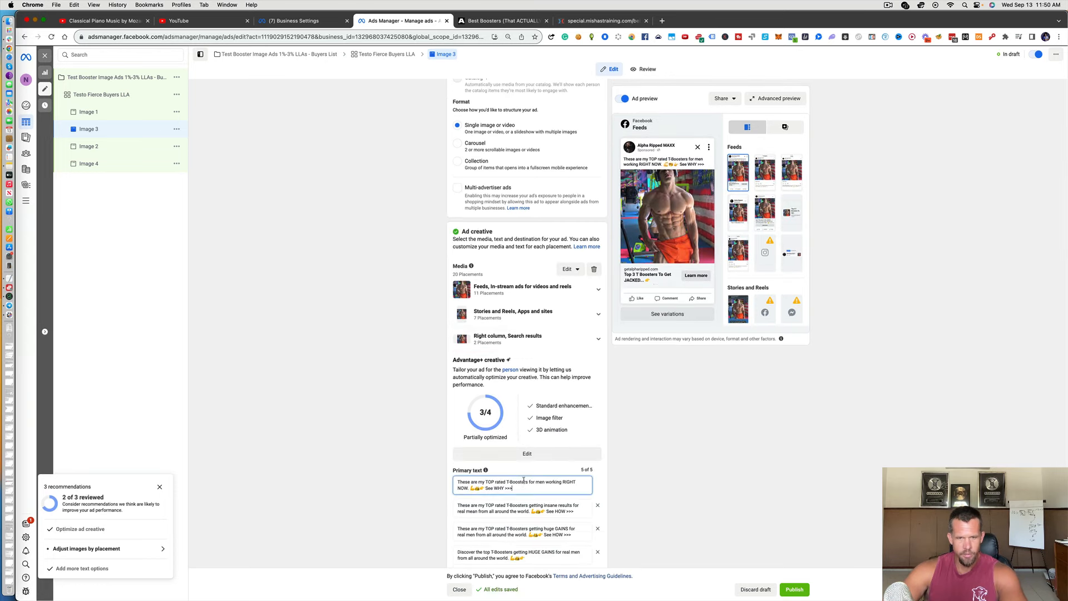
click(527, 453)
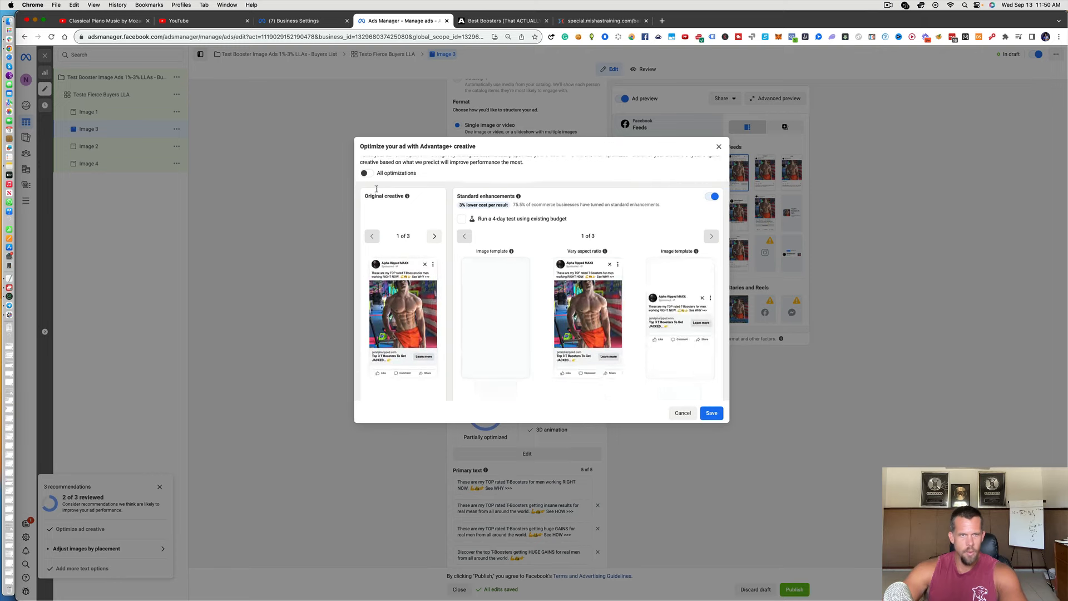
click(368, 178)
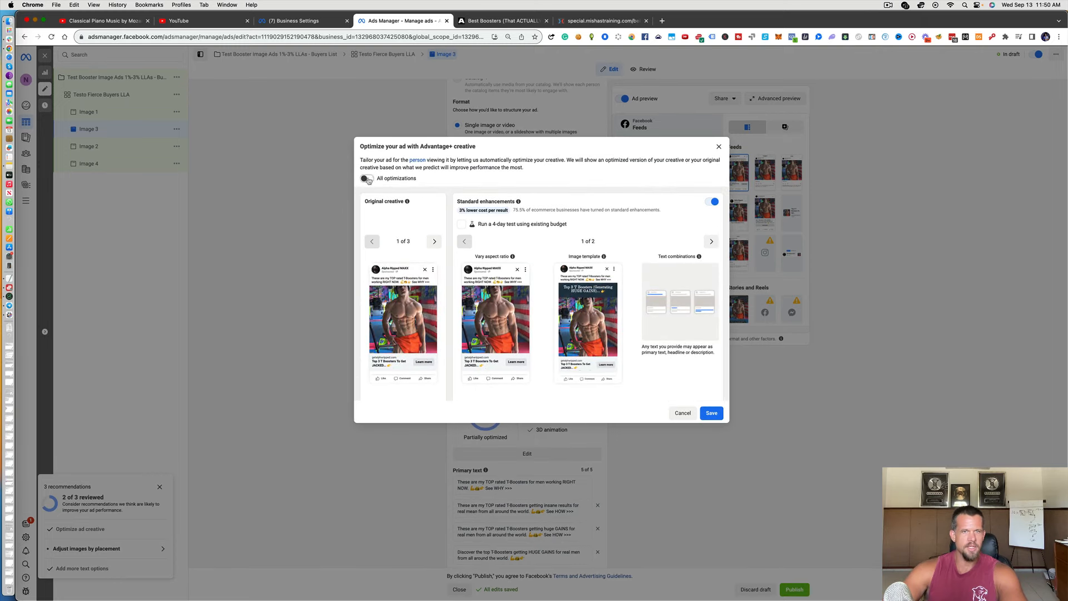
click(713, 413)
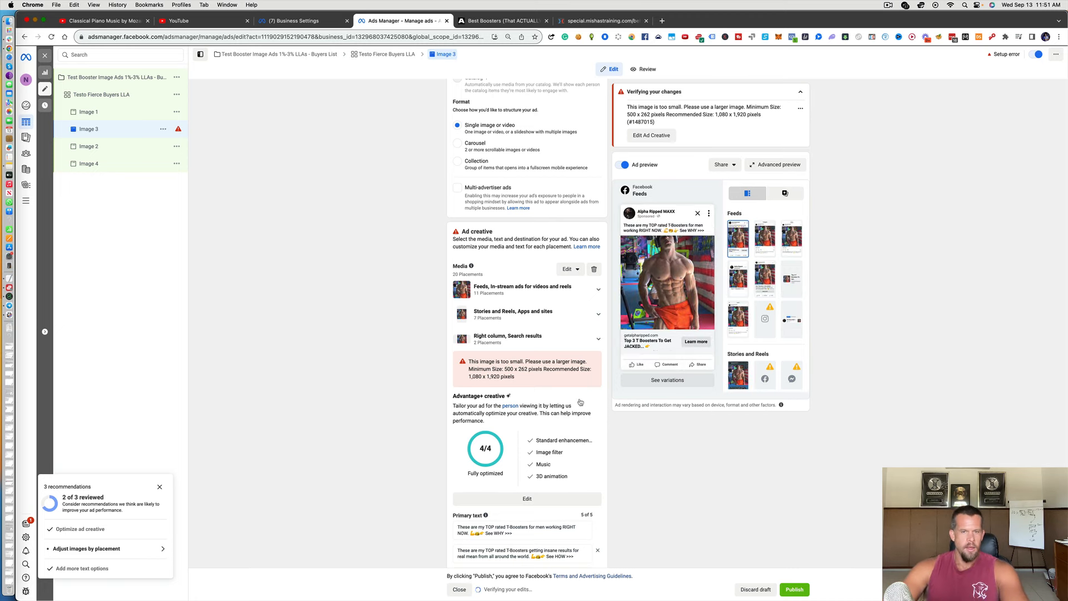
scroll(557, 390, down, 1)
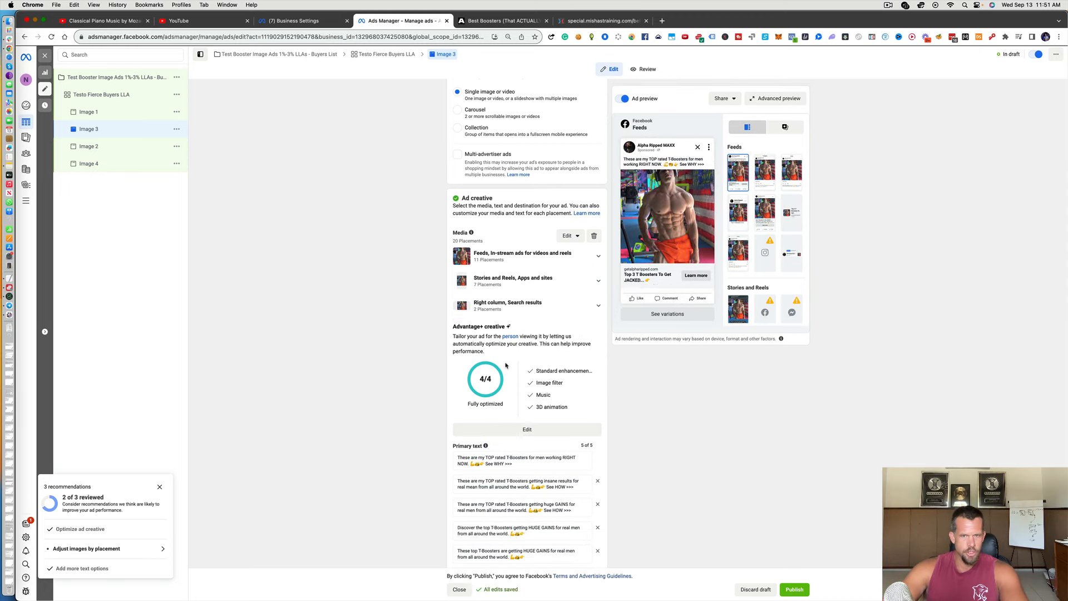
scroll(506, 366, down, 1)
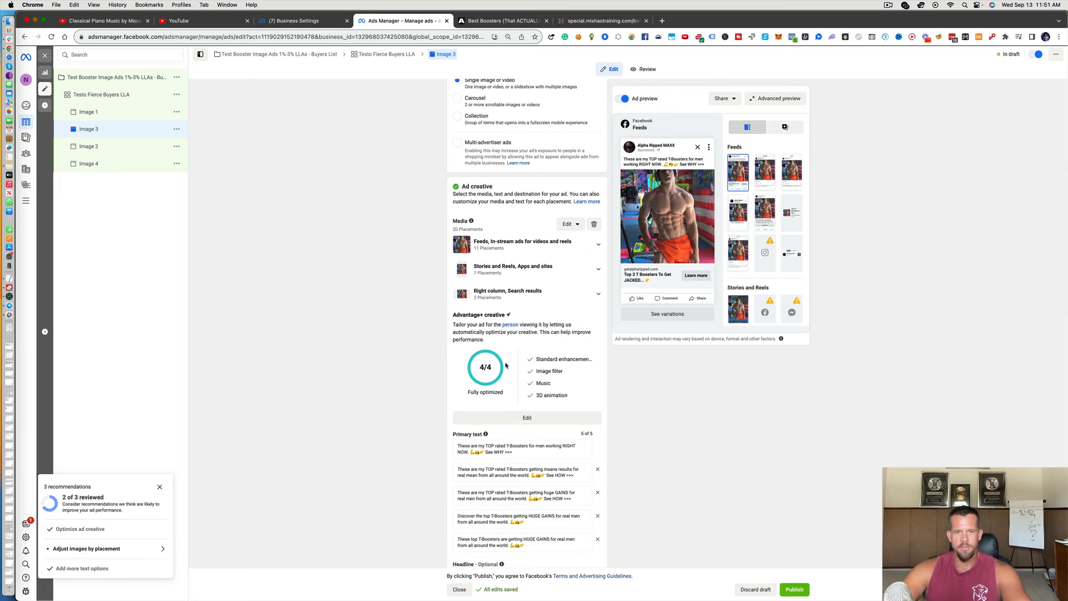
scroll(506, 365, down, 3)
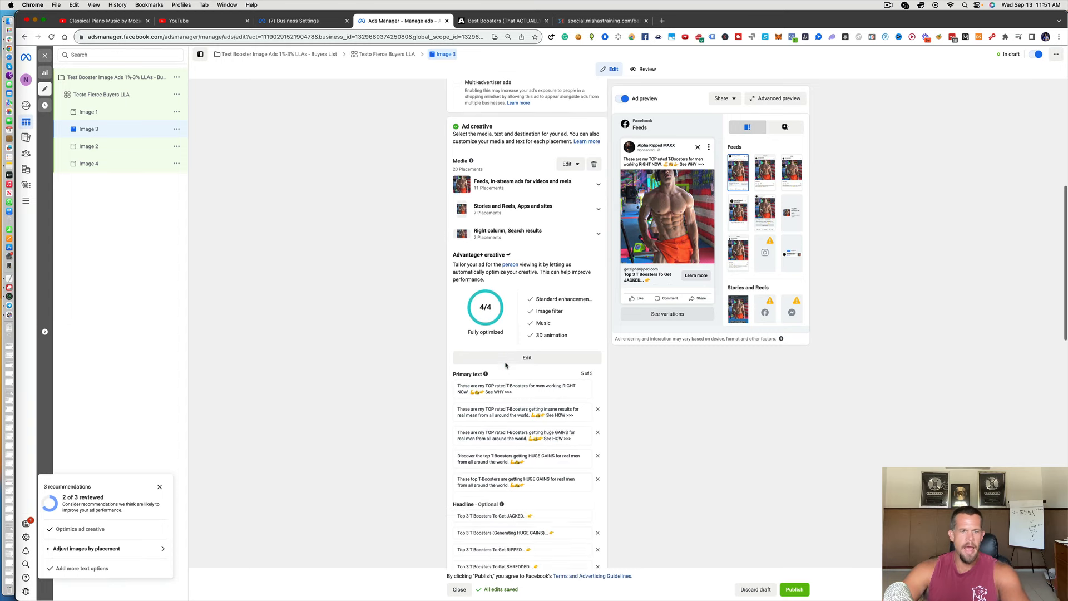
scroll(488, 445, down, 2)
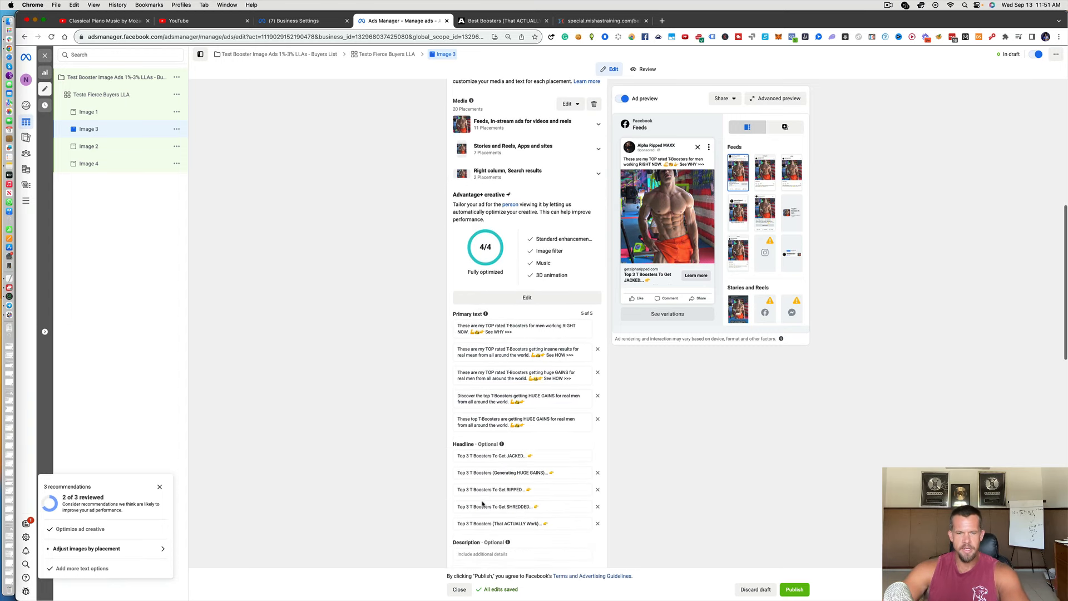
scroll(485, 486, up, 5)
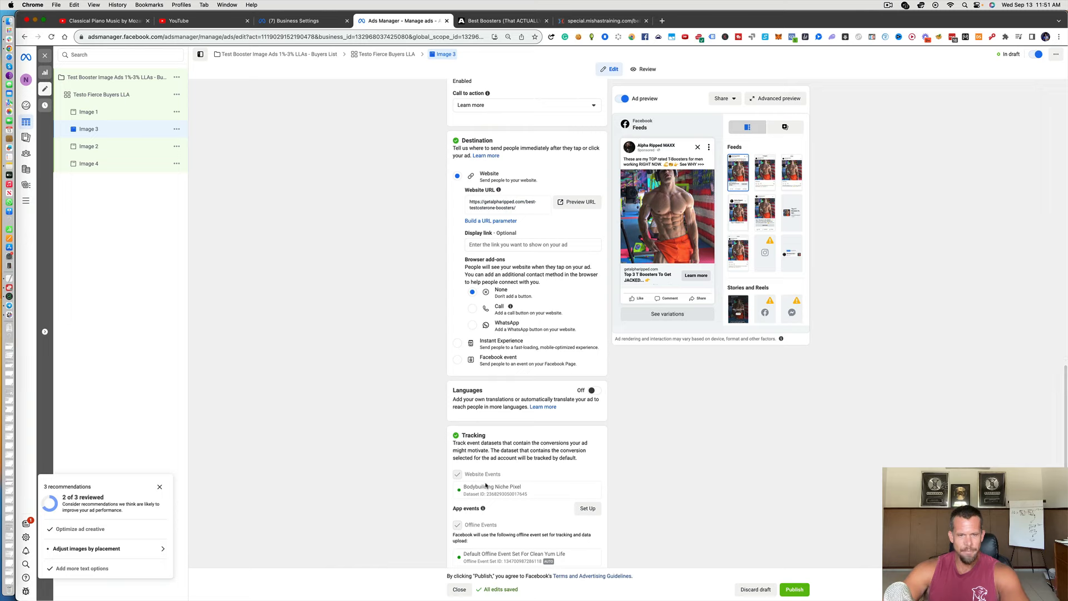
Turn off multi-advertiser ads for the Image 4 ad and set its Instagram account to Use selected Page.
click(126, 164)
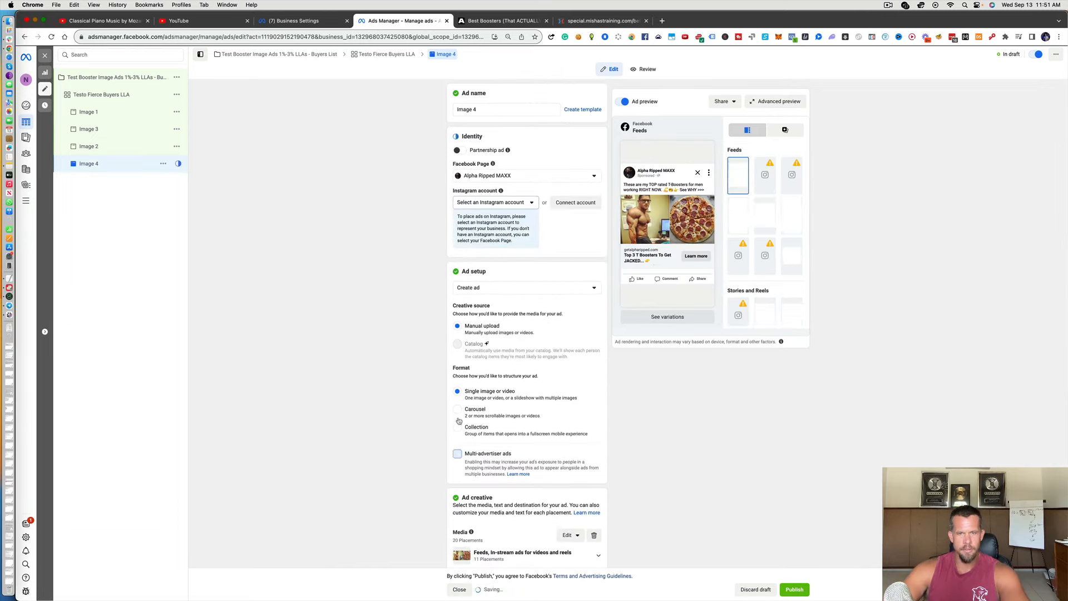
click(496, 203)
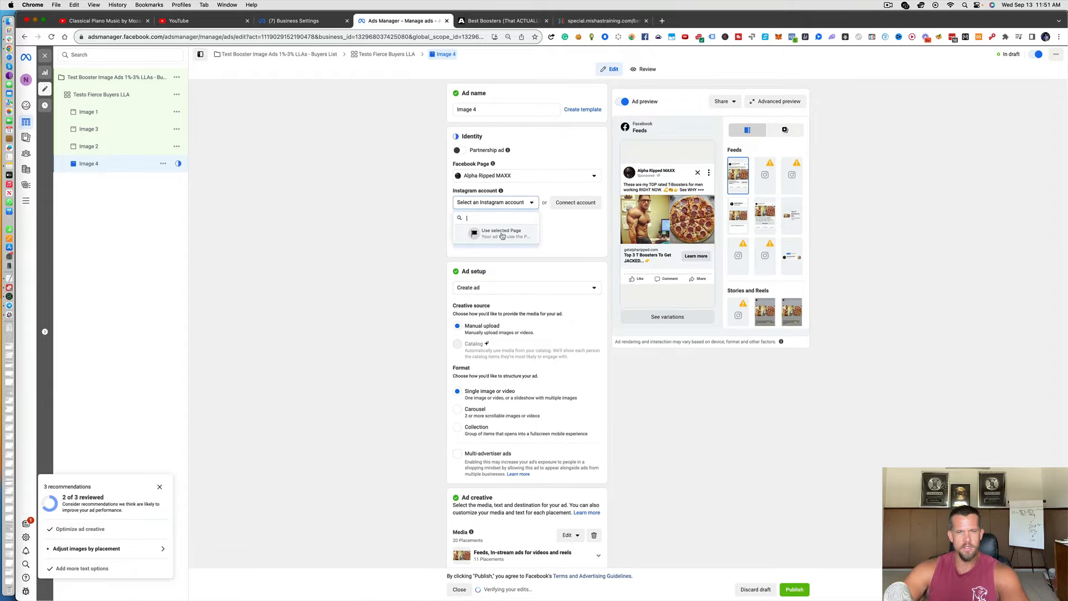
click(502, 236)
key(ctrl+Up)
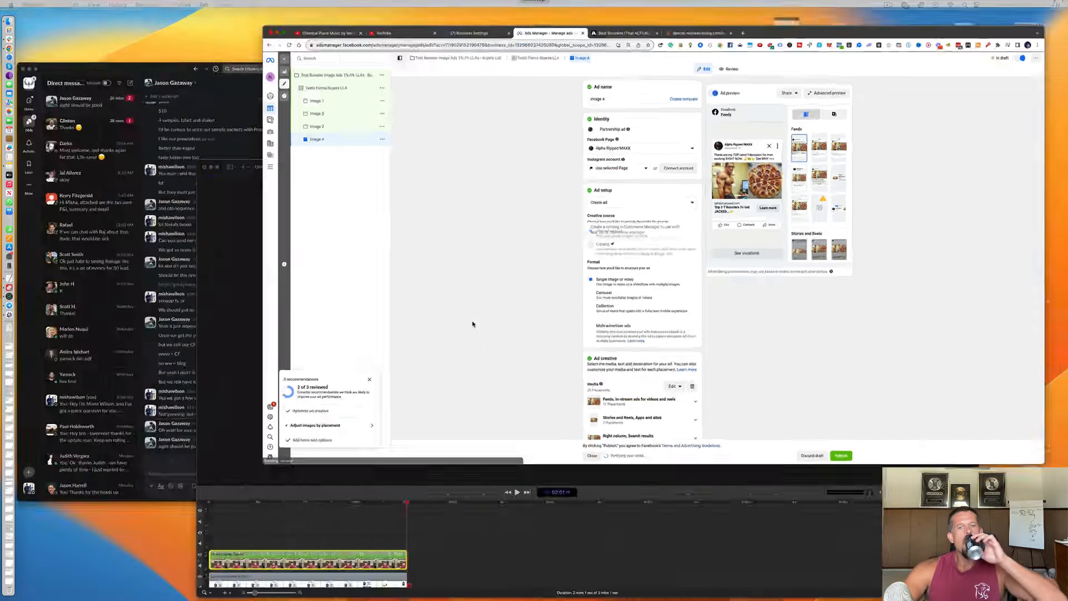
click(656, 220)
Enable and save all Advantage+ creative optimizations for the Image 4 ad, and dismiss the recommendations panel.
scroll(640, 259, down, 5)
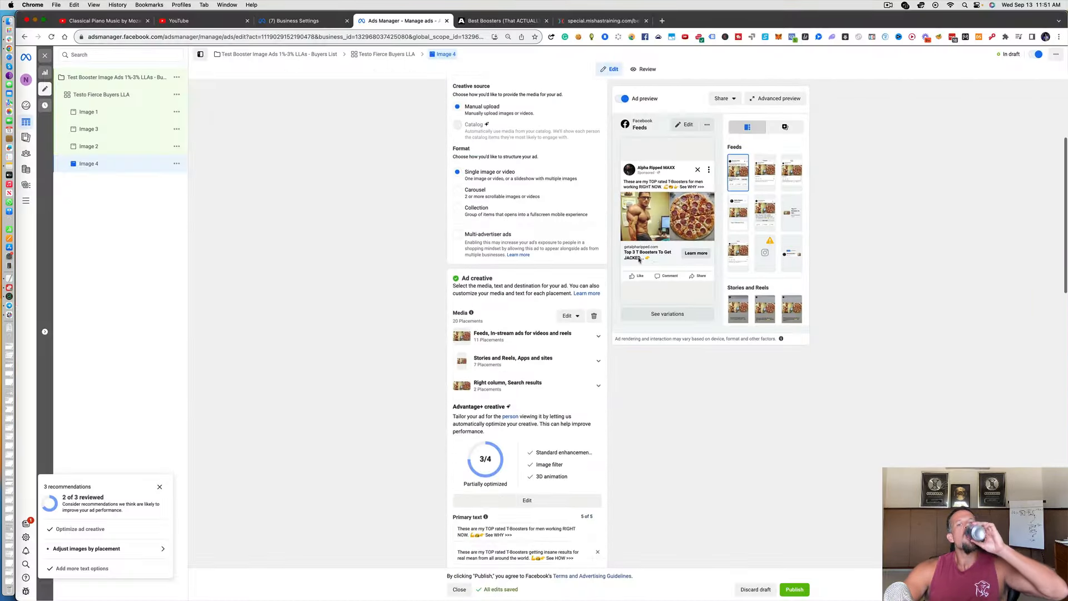
scroll(640, 259, down, 1)
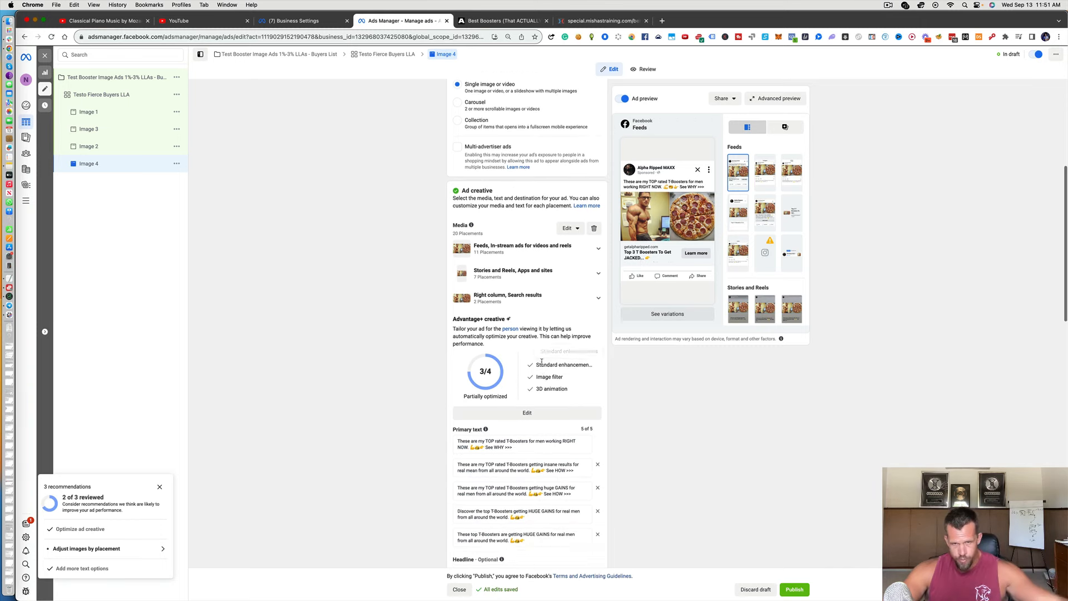
click(536, 413)
scroll(391, 203, down, 2)
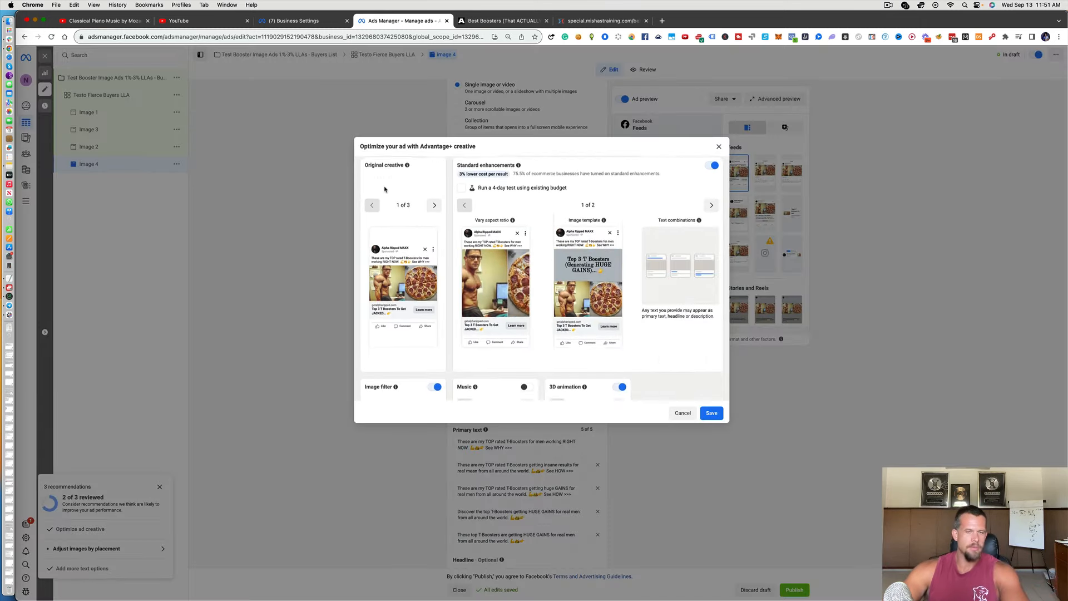
scroll(385, 188, up, 2)
scroll(377, 182, up, 1)
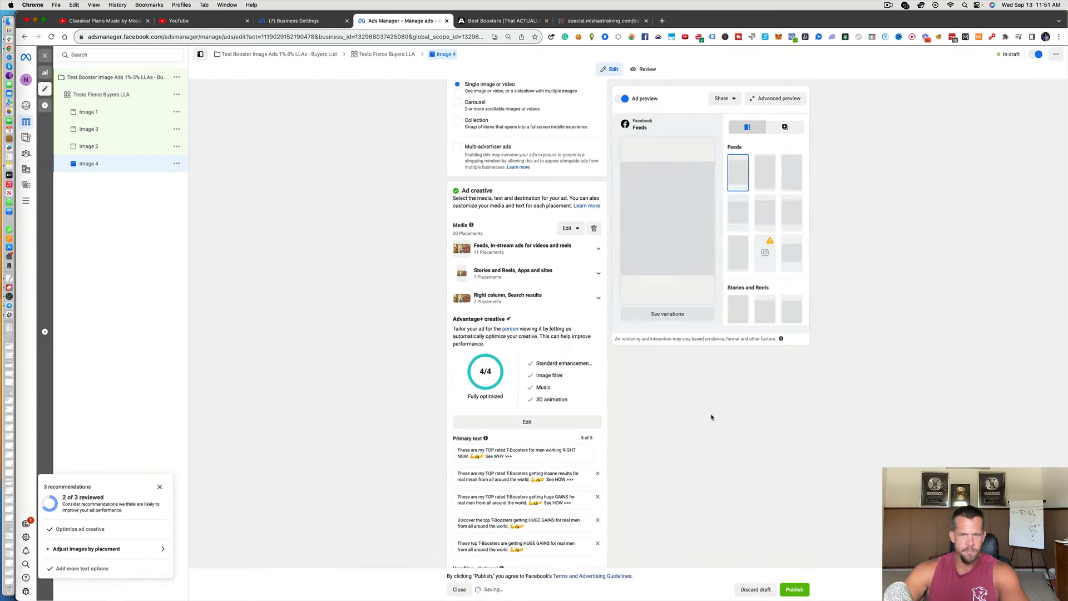
click(712, 413)
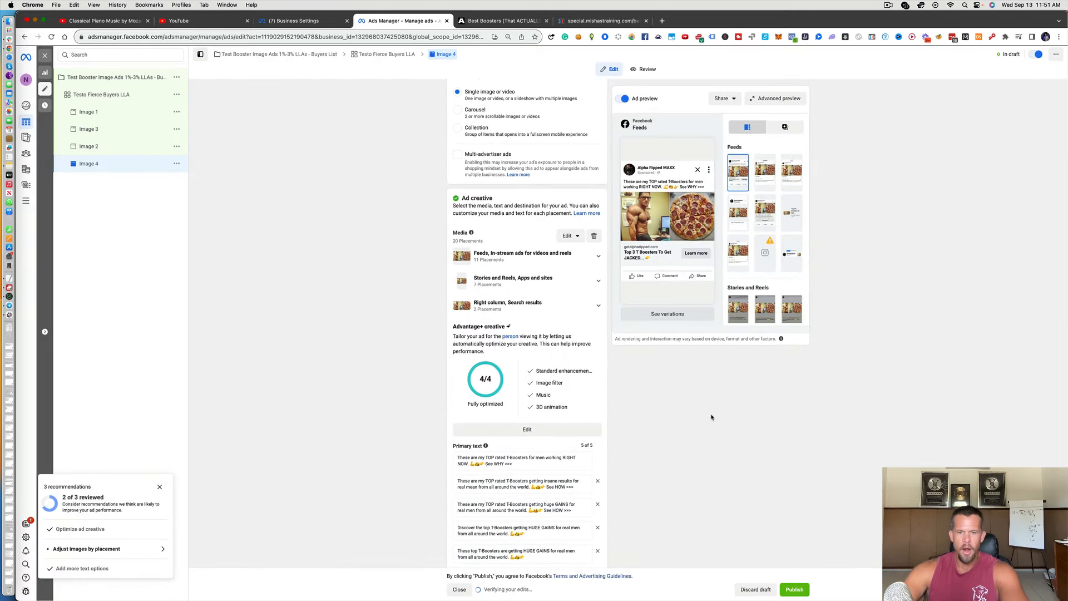
click(160, 487)
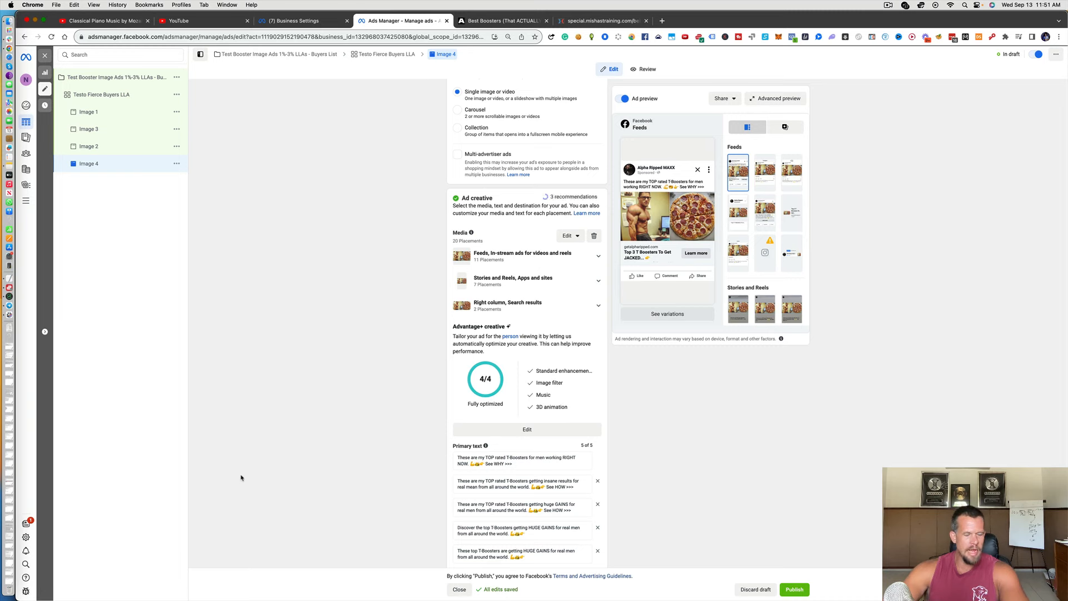
Check the Image 4 ad's texts, destination and tracking settings, and open the Testo Fierce Buyers LLA ad set.
scroll(241, 477, down, 6)
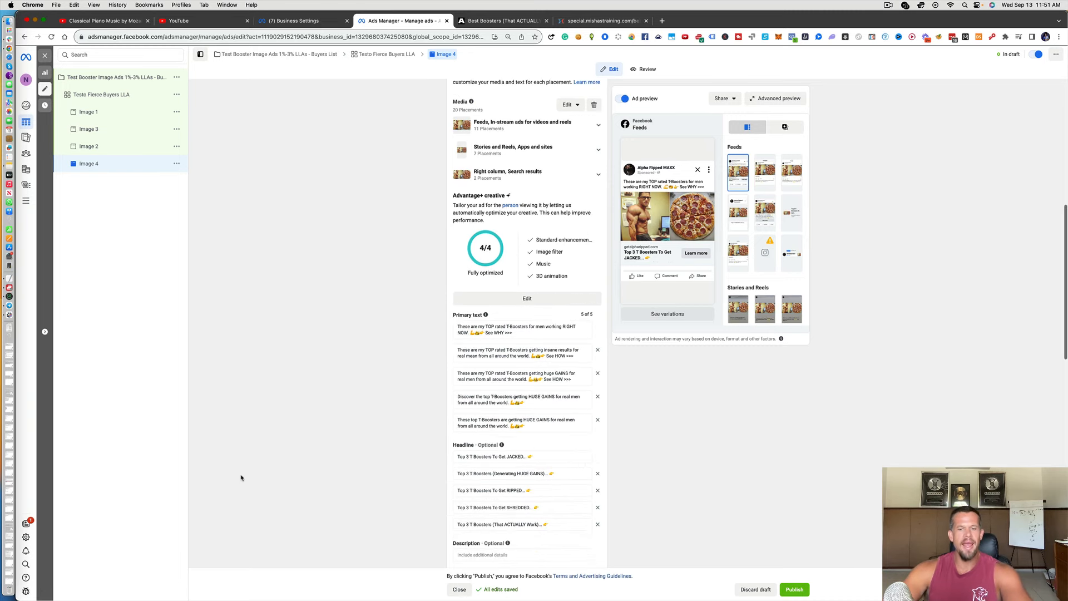
scroll(240, 477, down, 6)
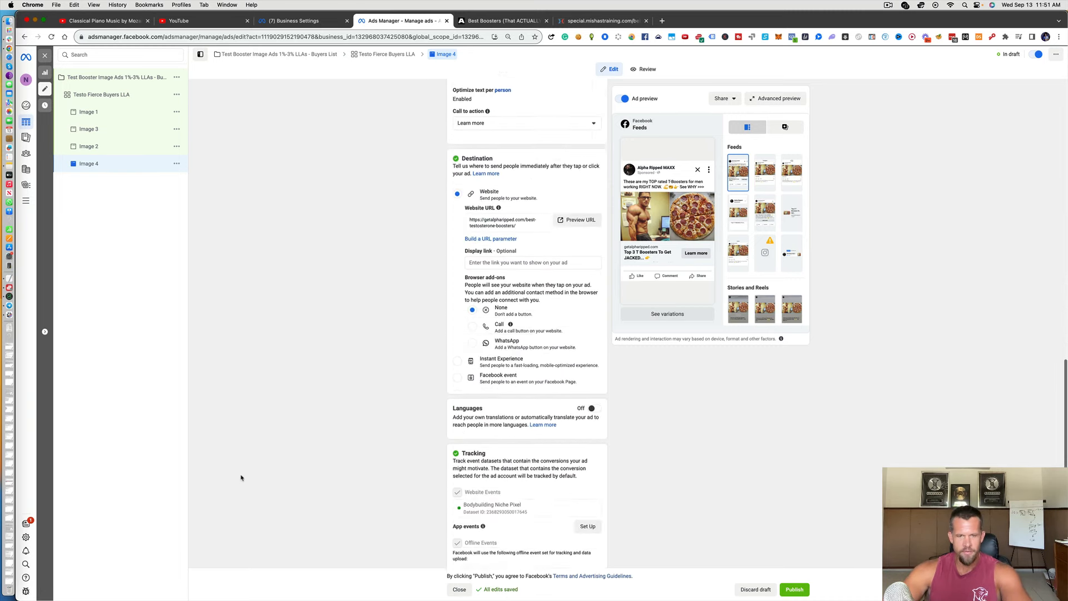
scroll(240, 478, down, 2)
scroll(241, 477, up, 7)
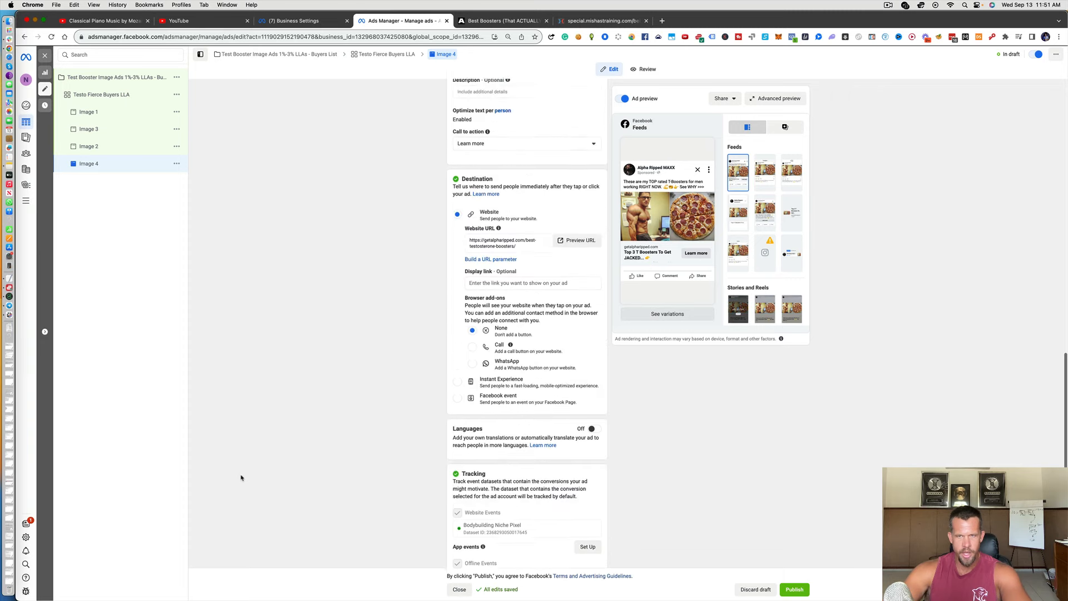
scroll(241, 478, up, 10)
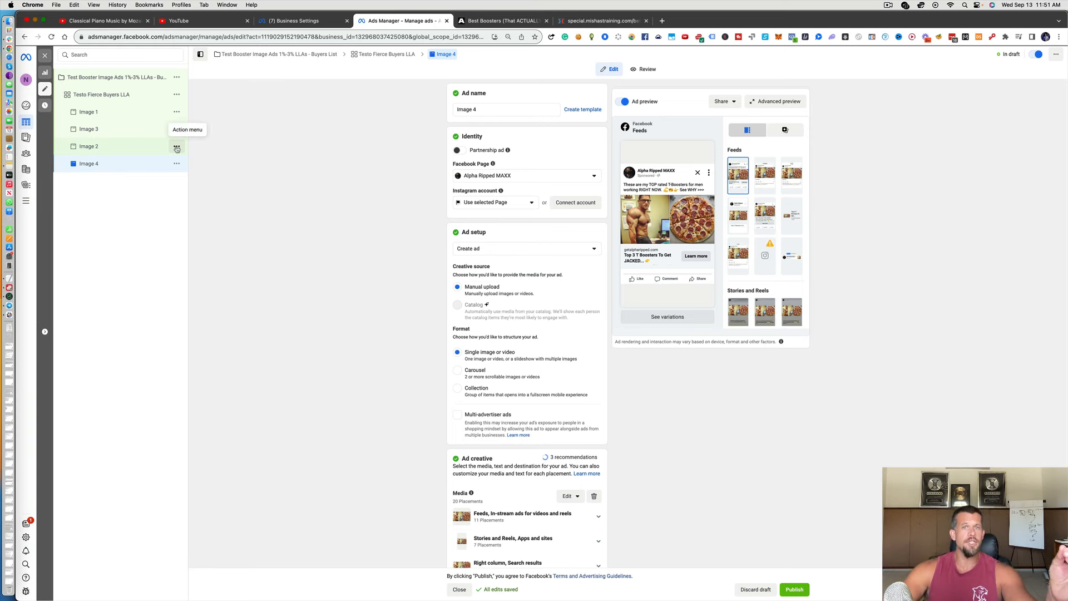
click(125, 96)
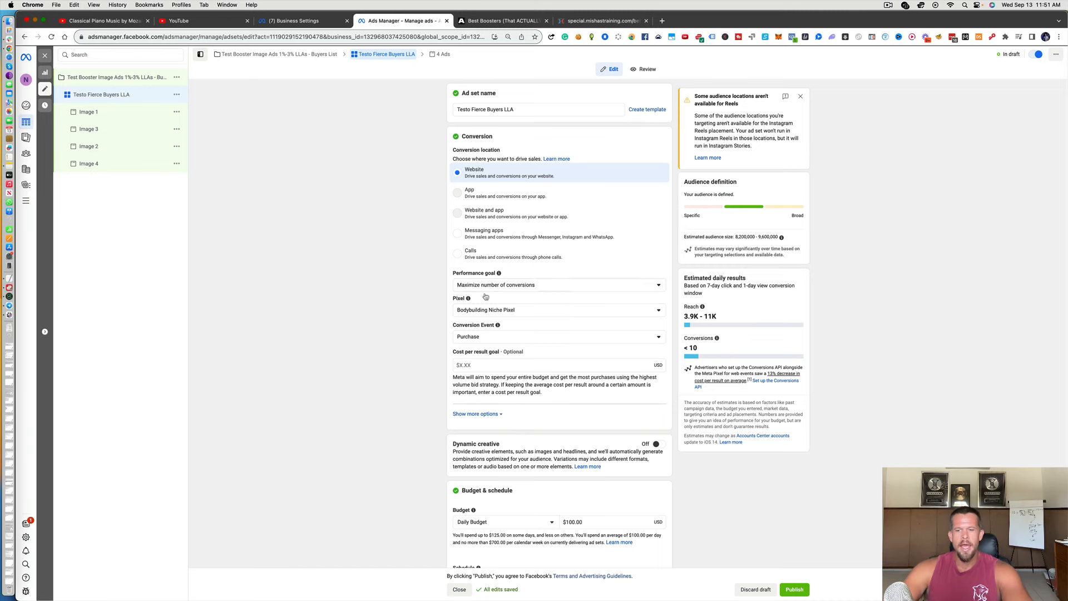
Try to publish the draft campaign and save the tax information form without filling it in, and close the form.
click(794, 590)
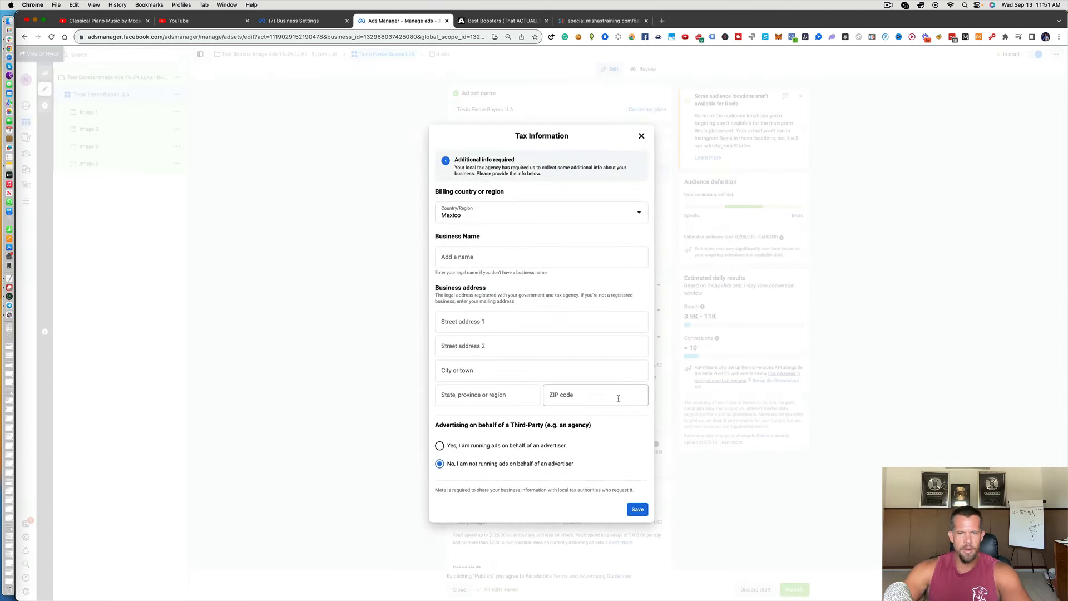
click(639, 510)
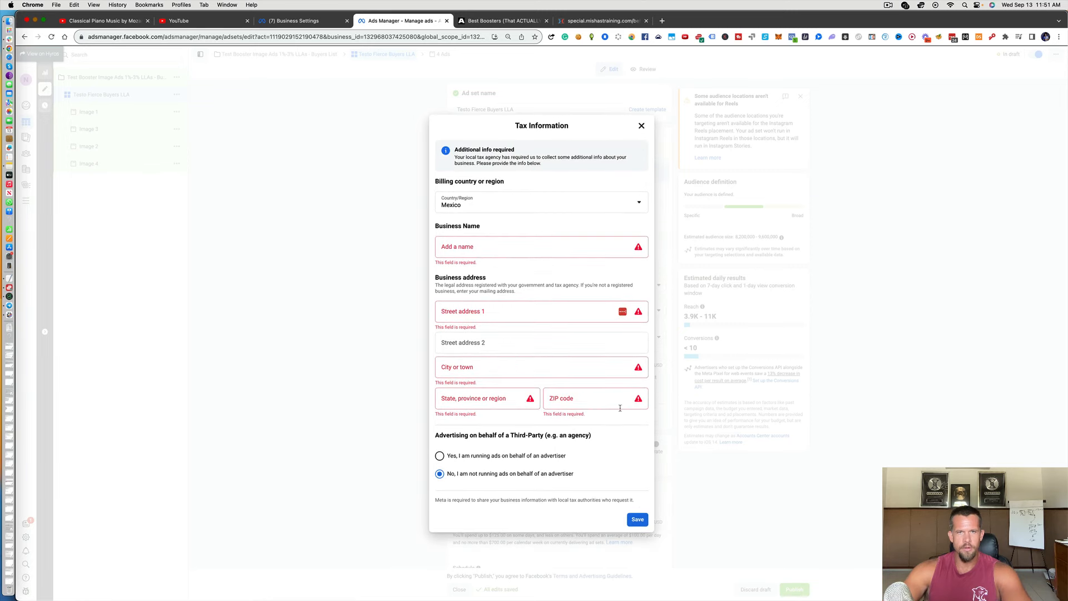
click(641, 126)
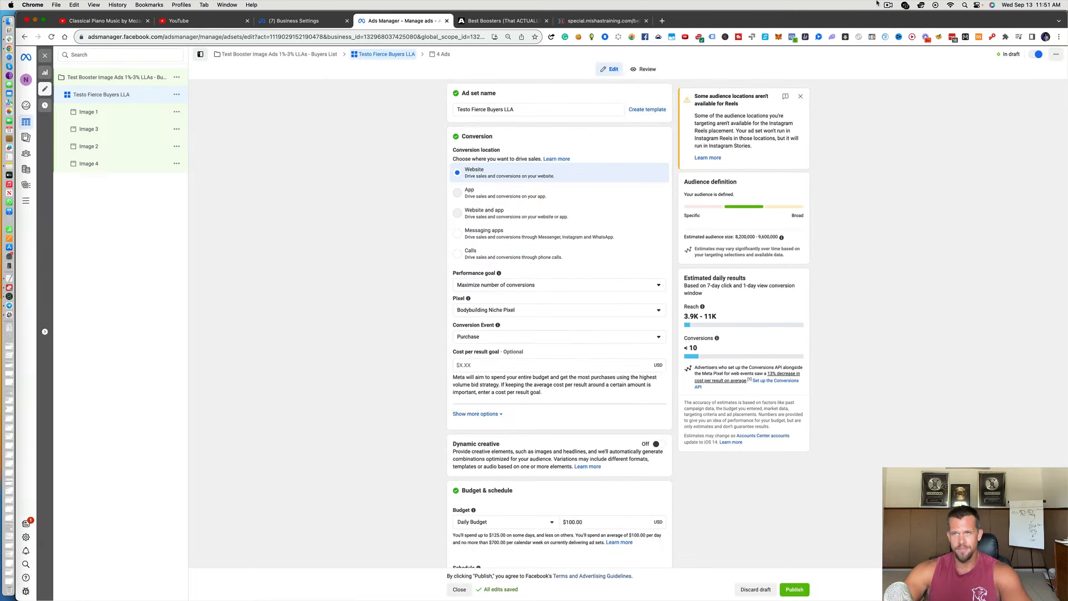
click(889, 6)
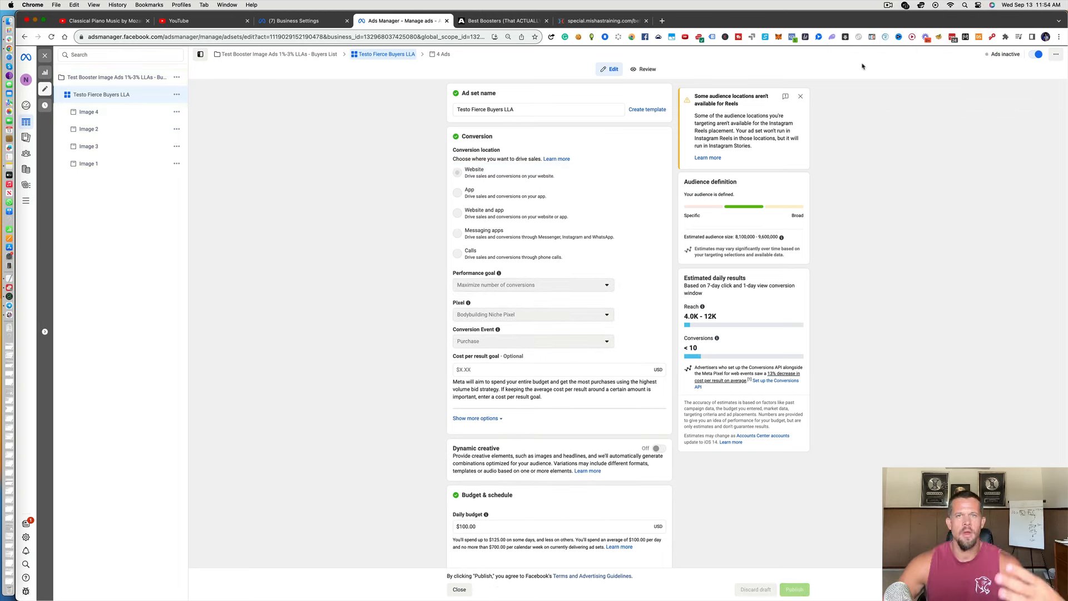